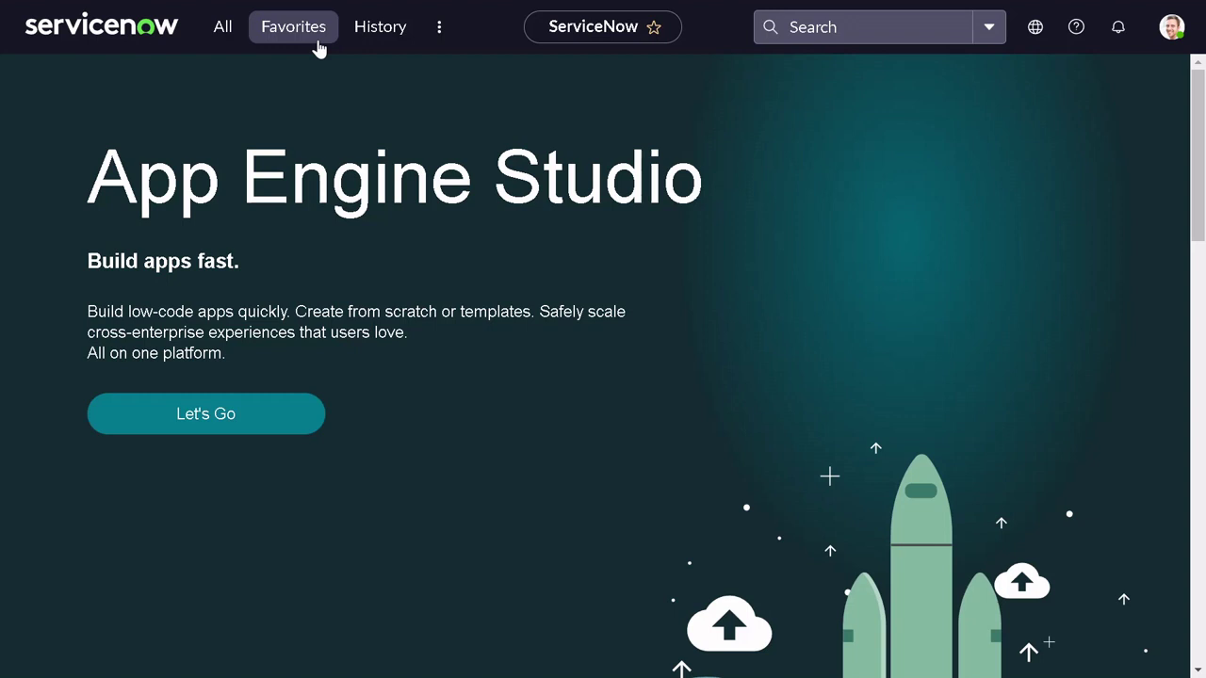
- Open the application navigator from the All menu
click(232, 47)
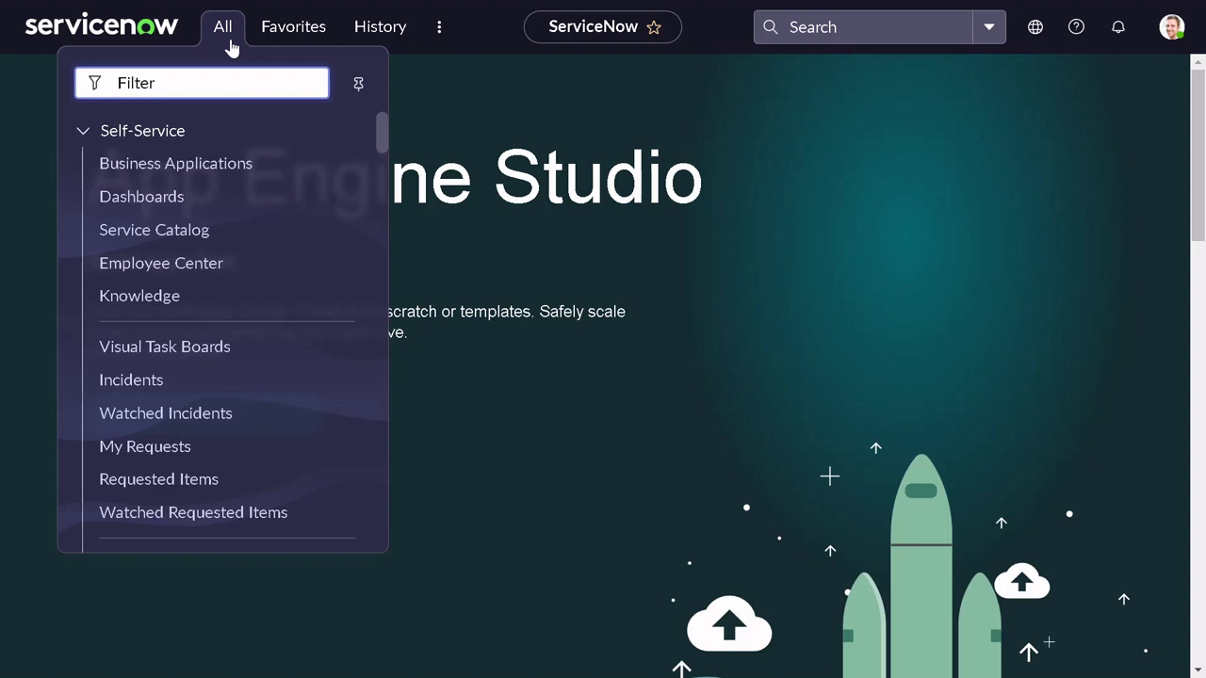
- Start a new incident via incident.do and pick a caller from the user list
text(incid)
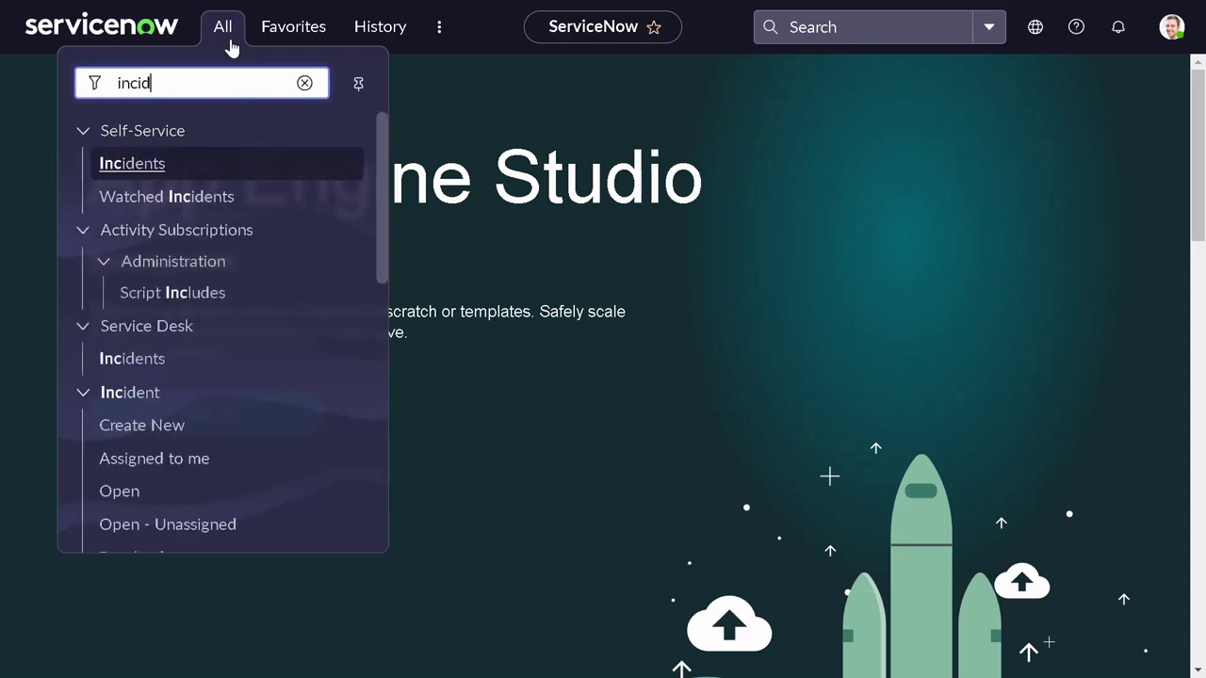
text(ent.)
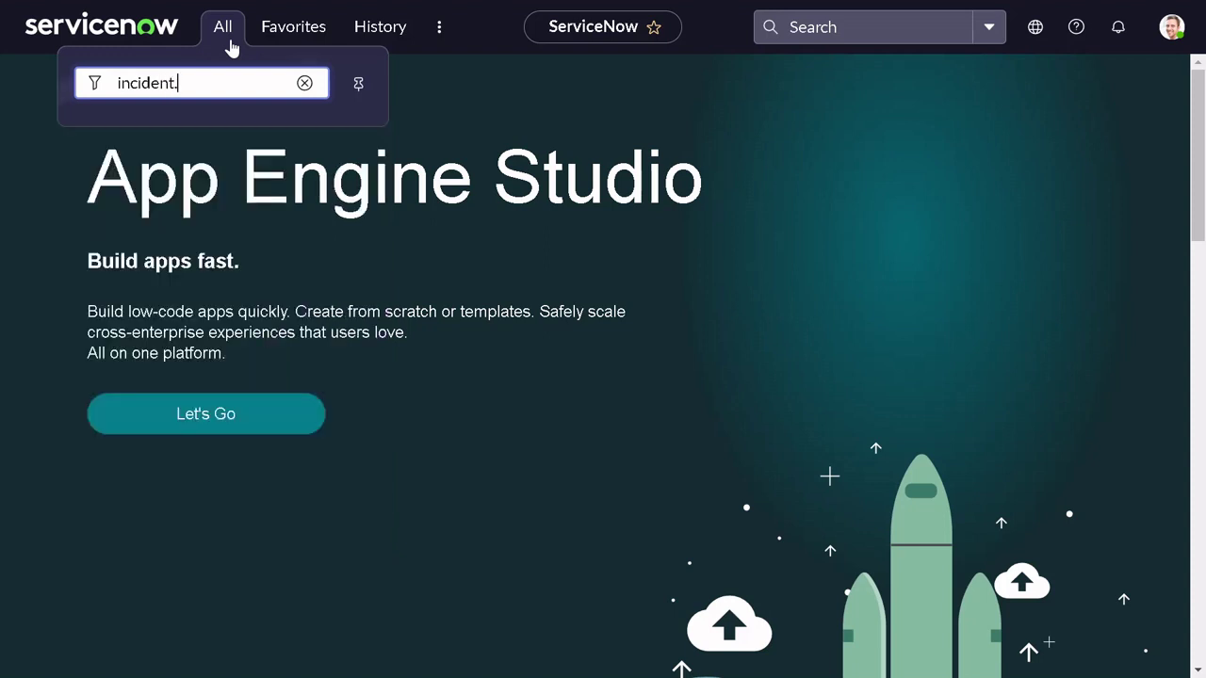
text(do)
key(Return)
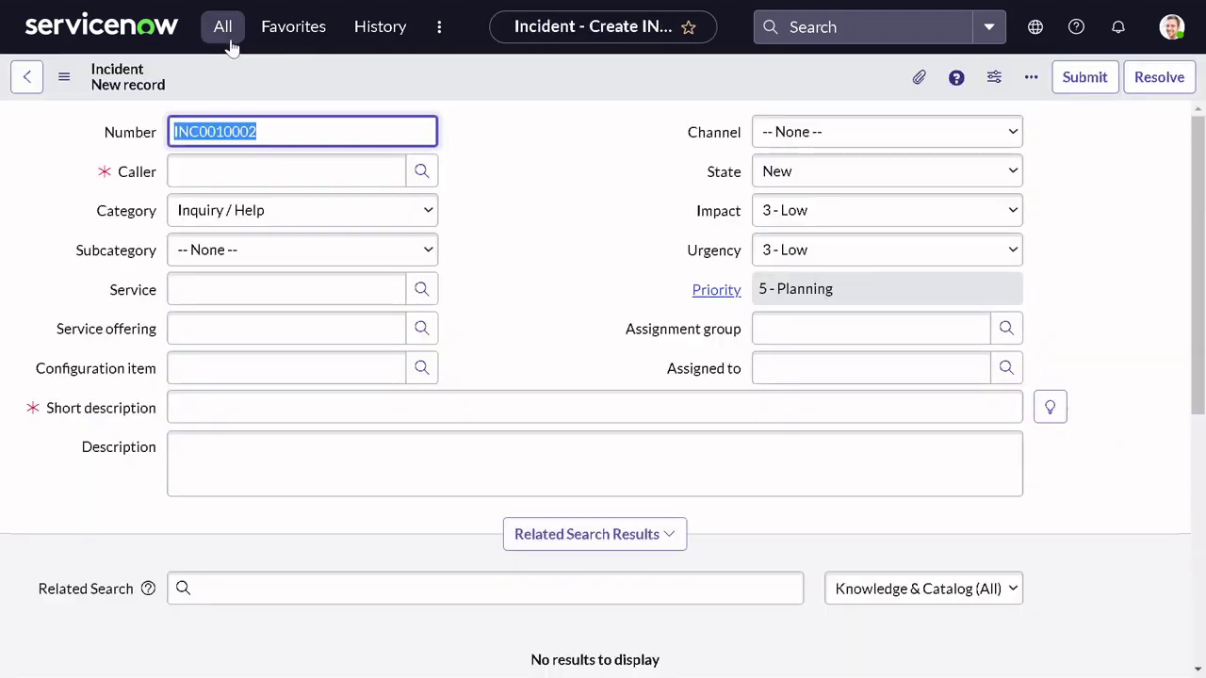
key(Tab)
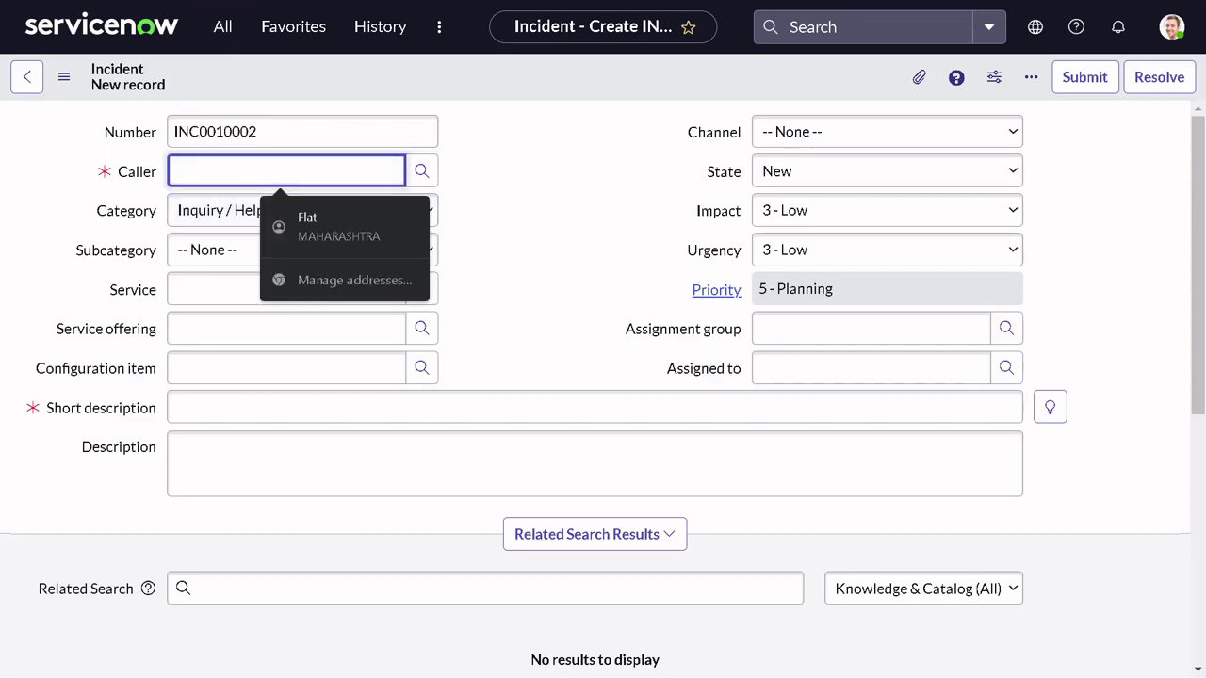
text(*)
click(215, 226)
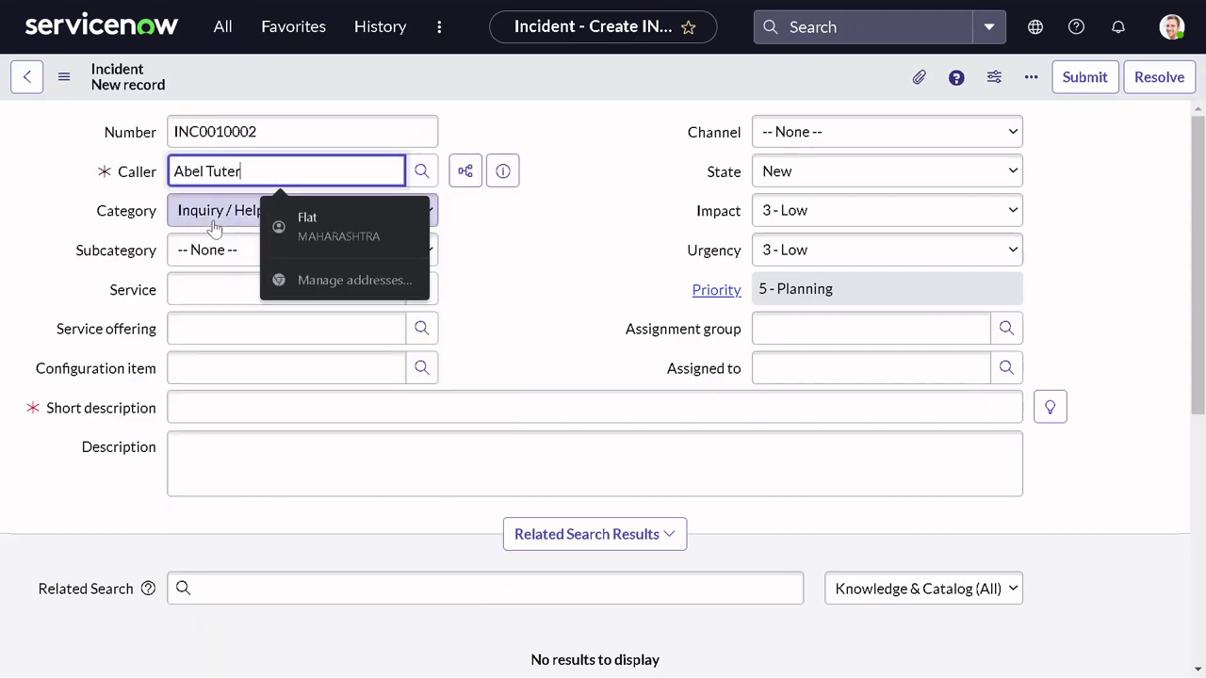
- Enter short description 'Test incident' and assignment group Analytics Settings Managers
click(377, 407)
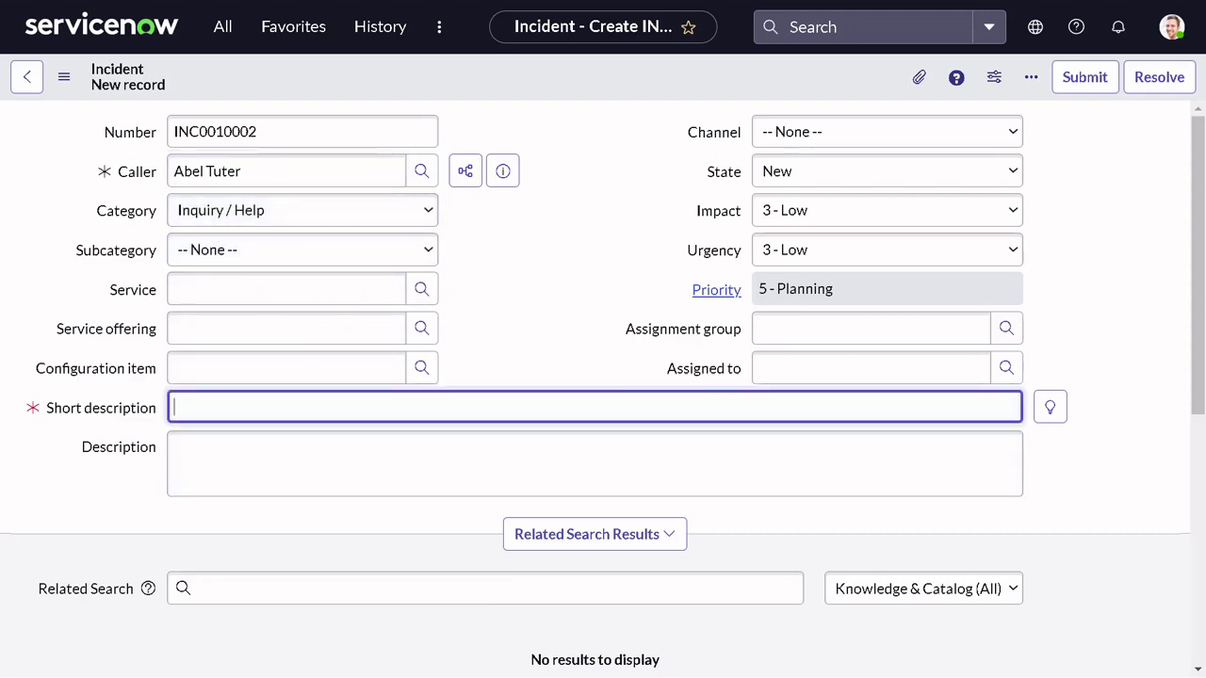
text(Test incident)
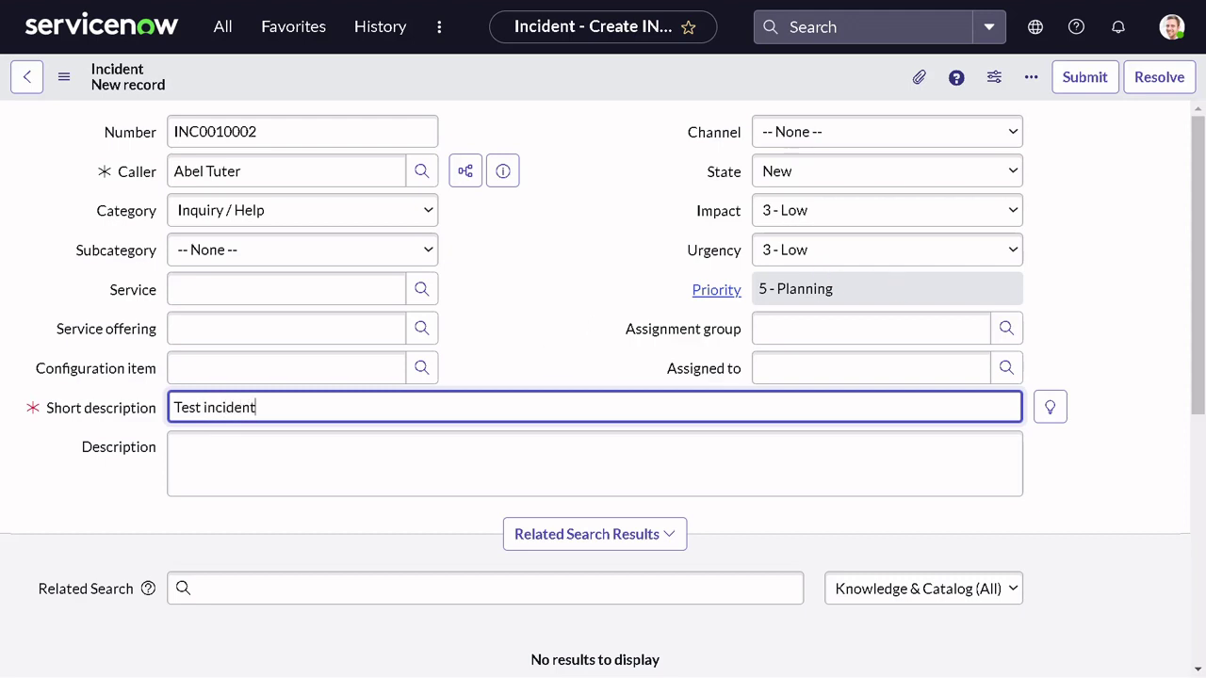
click(1006, 332)
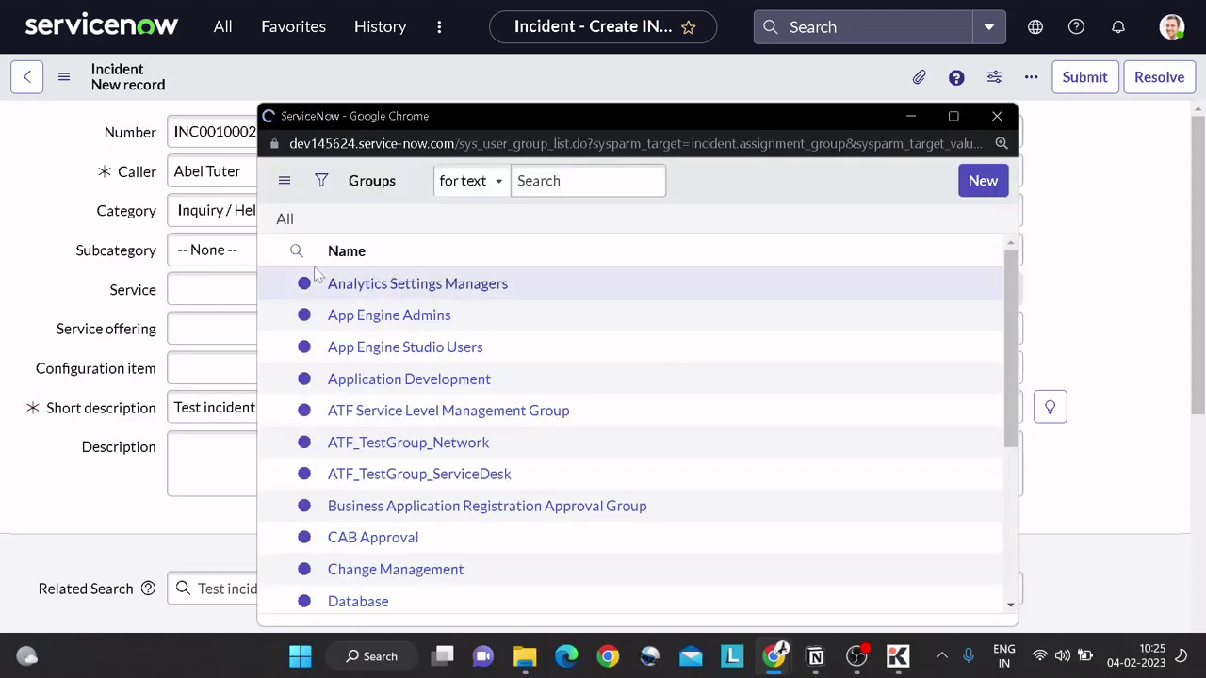
click(386, 286)
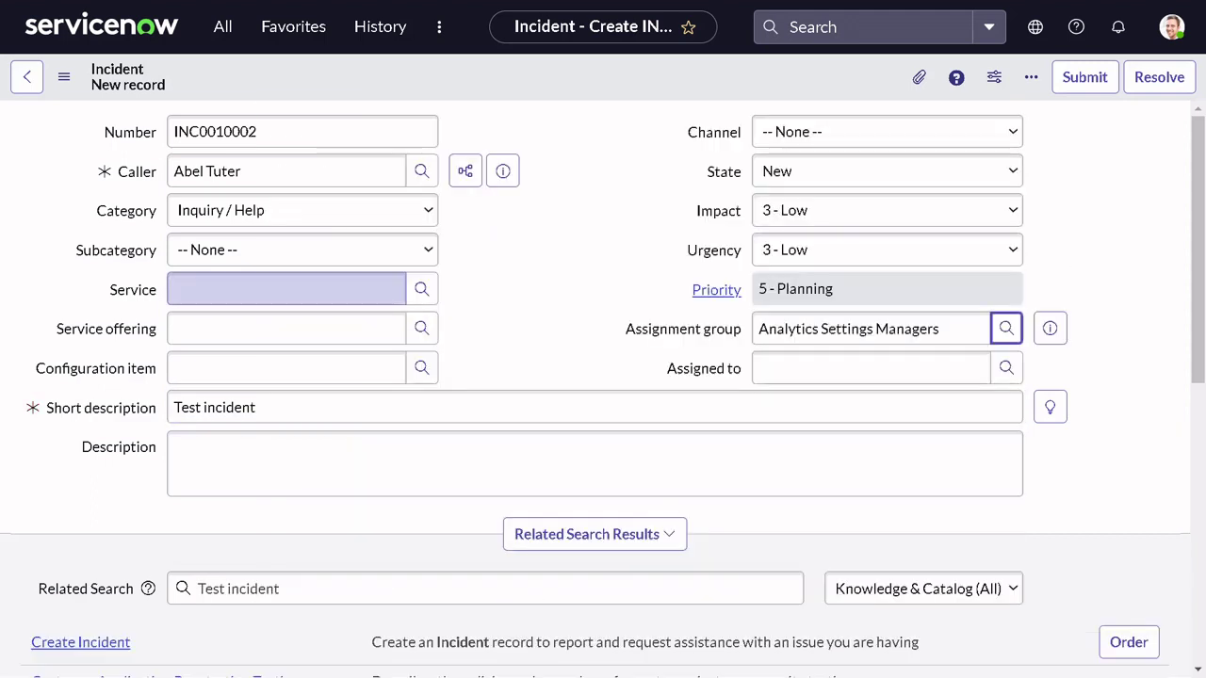
- Save the new incident and confirm its XML record shows reassignment_count 0
right_click(541, 95)
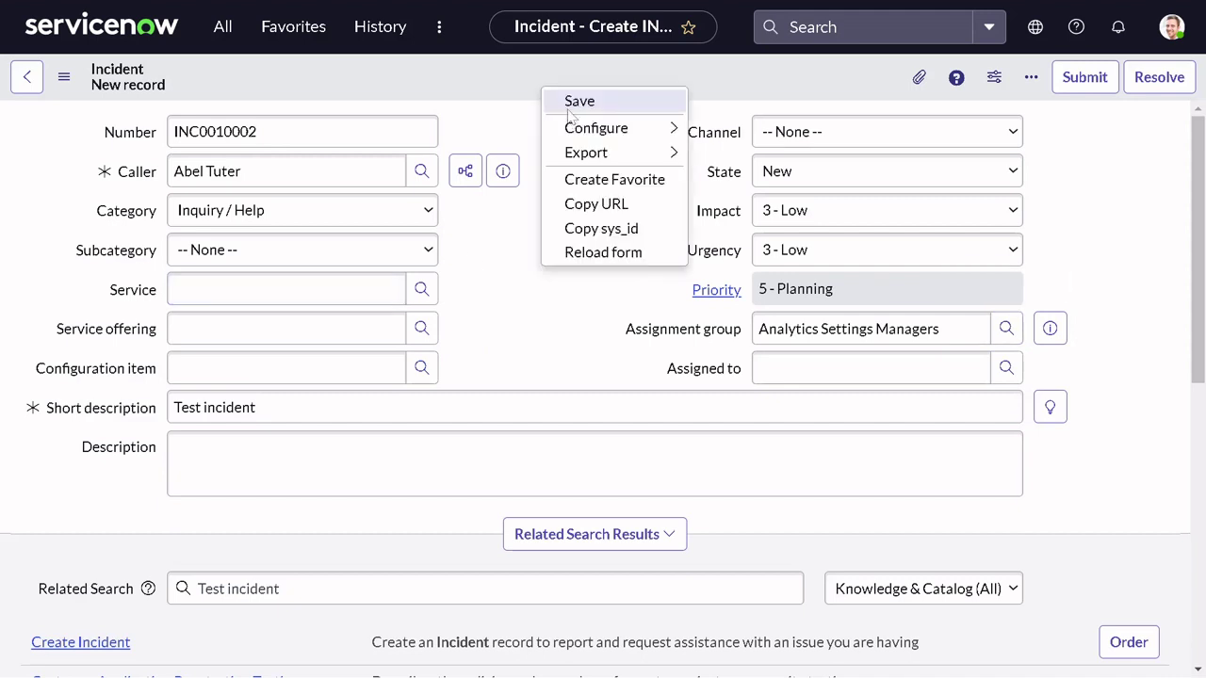
click(569, 110)
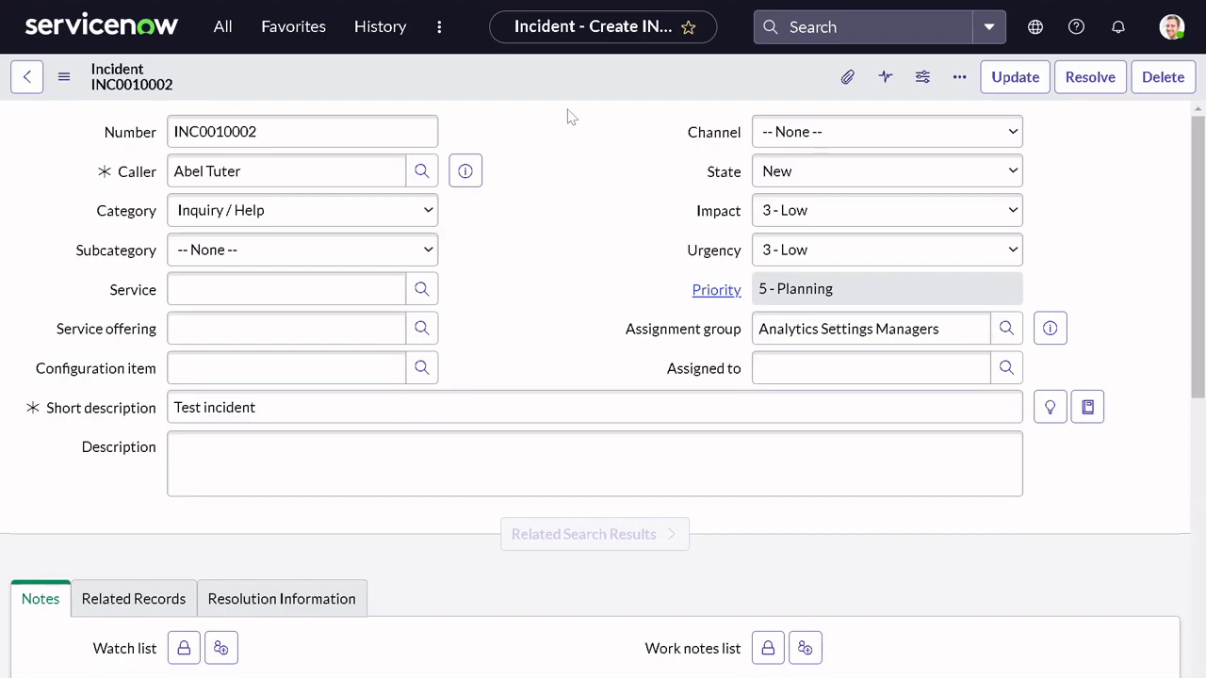
right_click(574, 91)
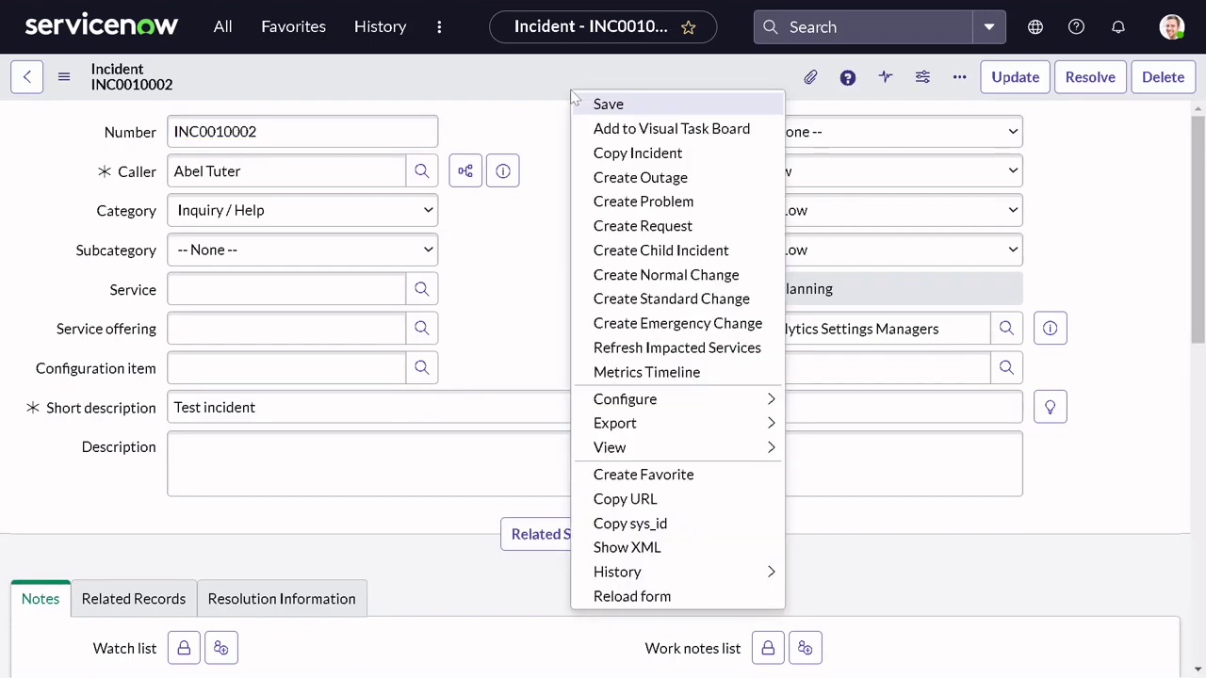
click(622, 547)
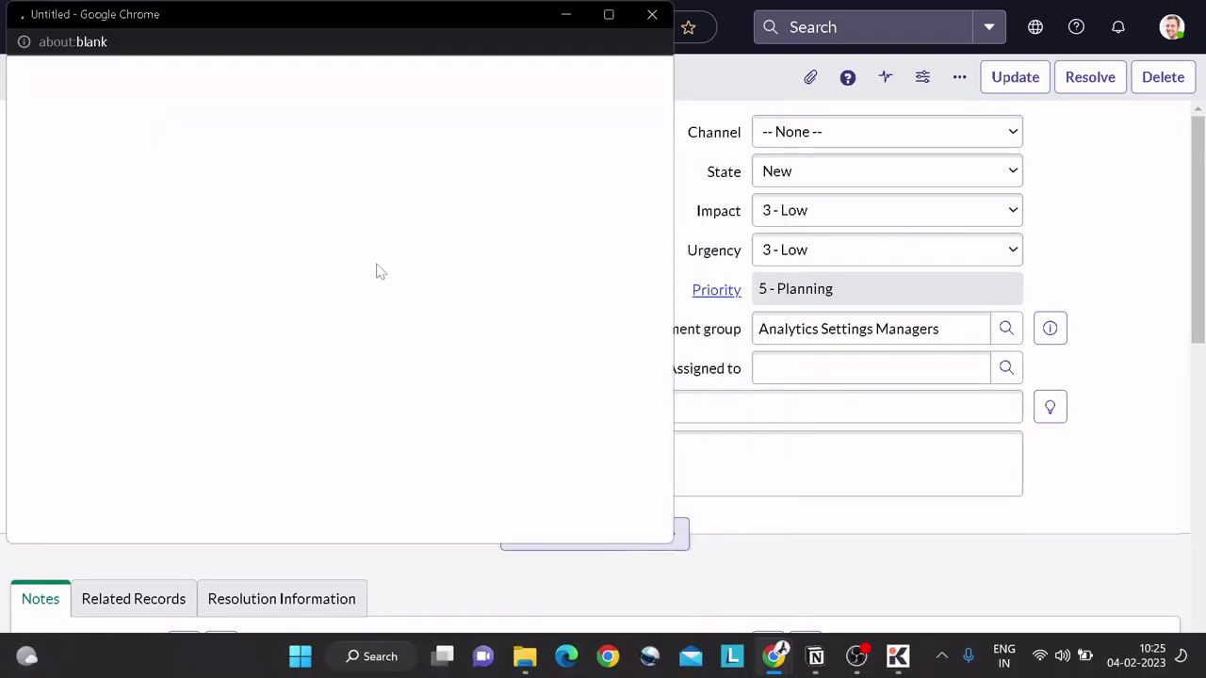
scroll(370, 266, down, 15)
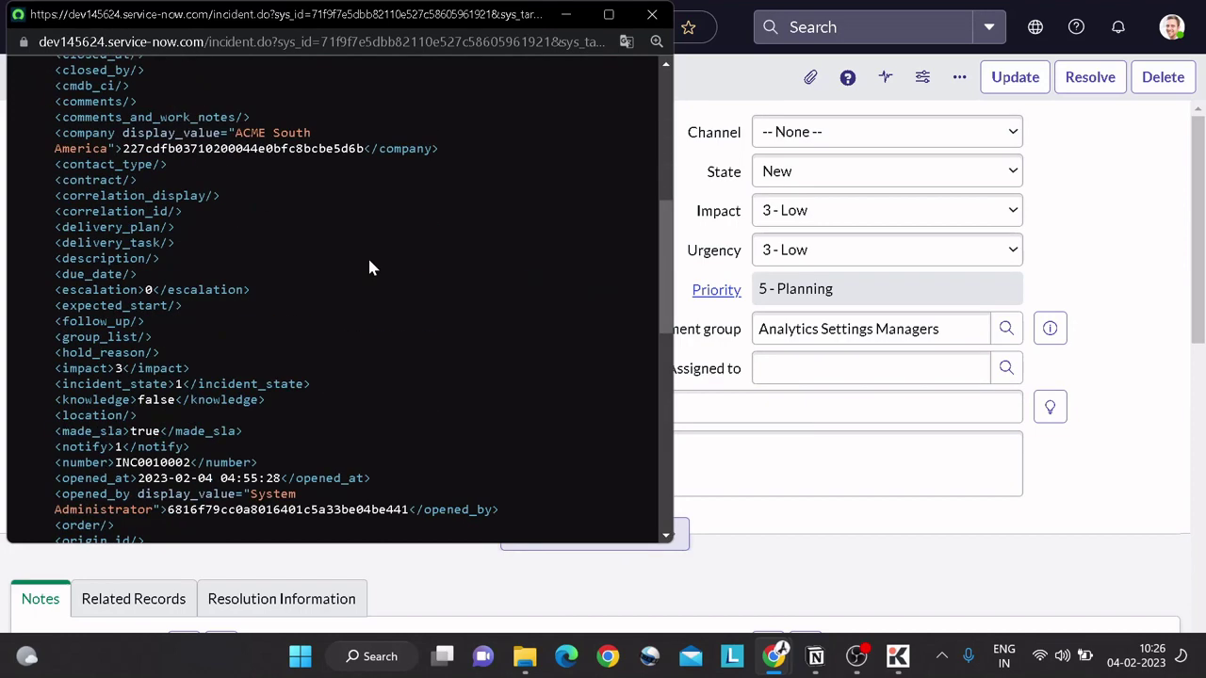
scroll(370, 269, down, 3)
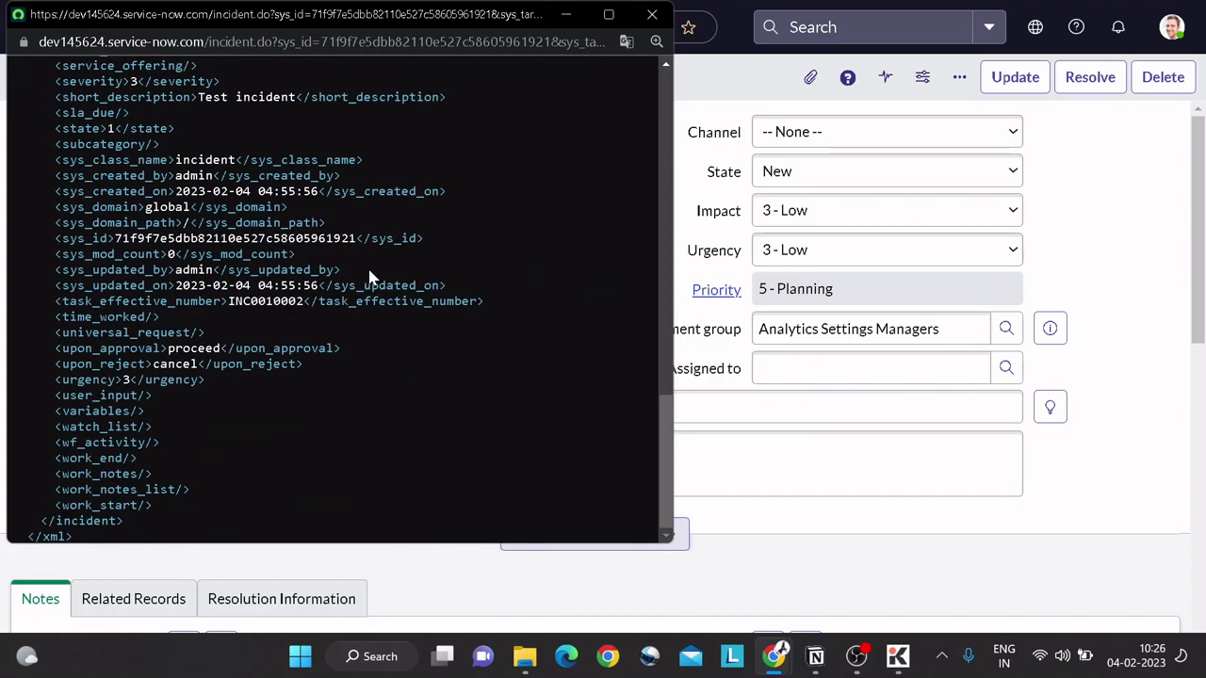
scroll(370, 273, up, 2)
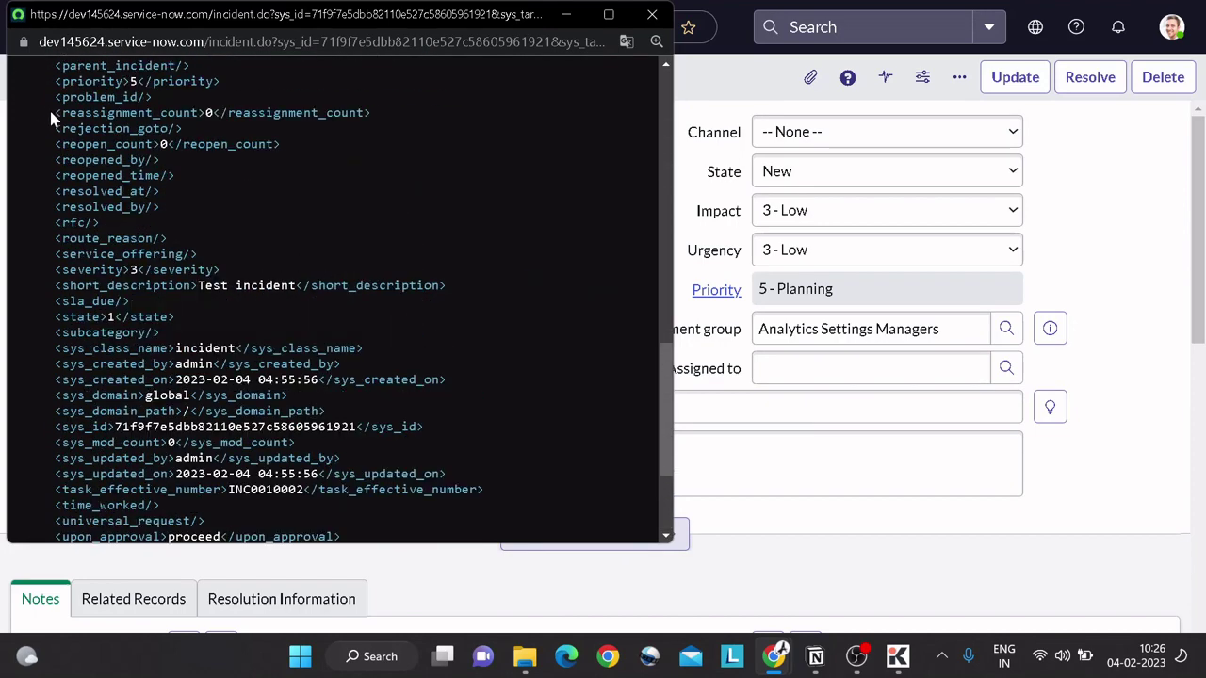
drag(51, 111, 364, 113)
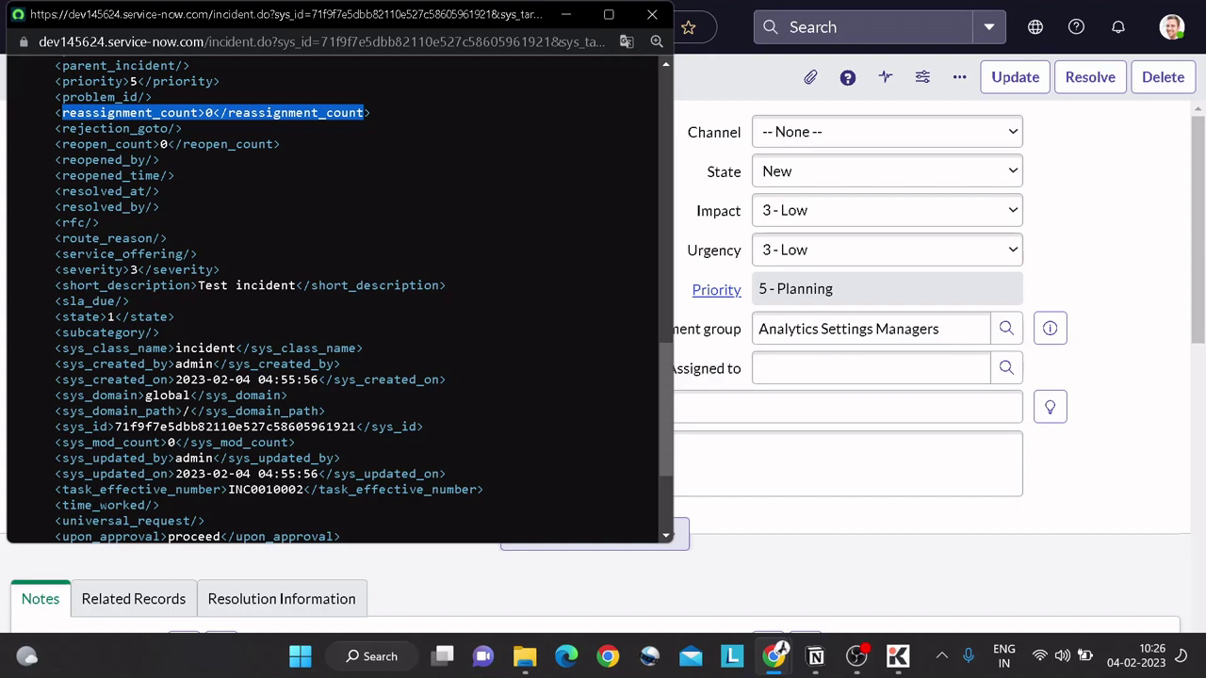
click(848, 329)
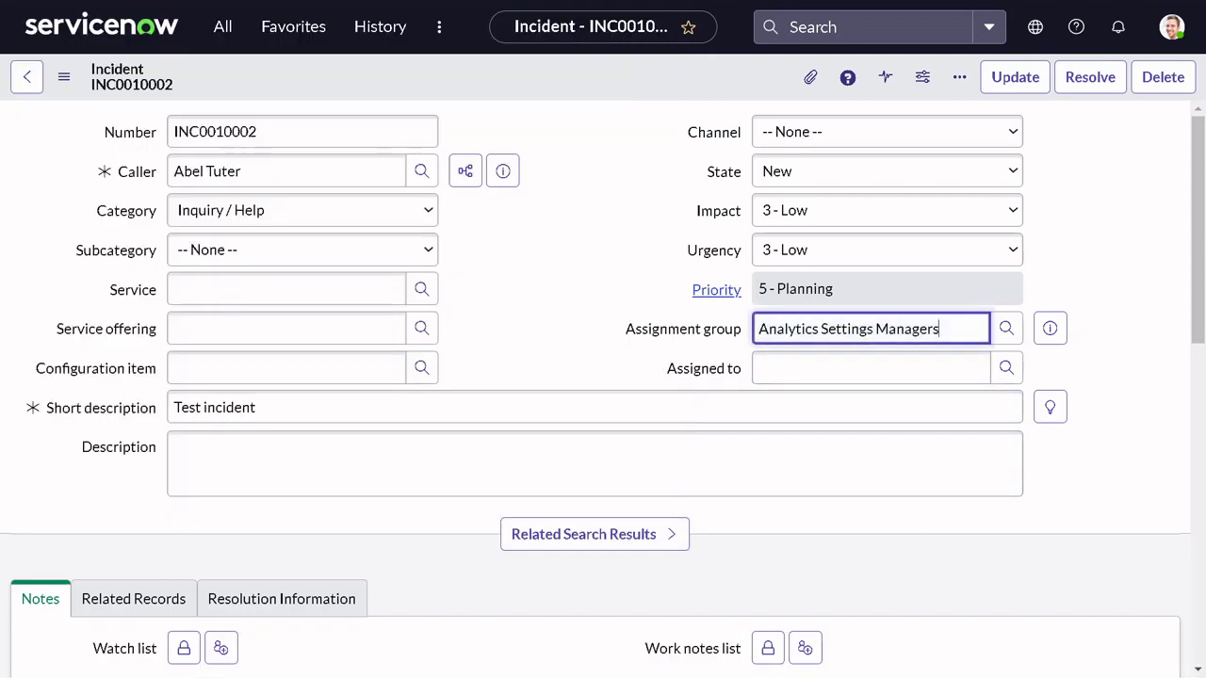
- Change the assignment group to ATF Service Level Management Group and save the incident
key(ctrl+a)
key(BackSpace)
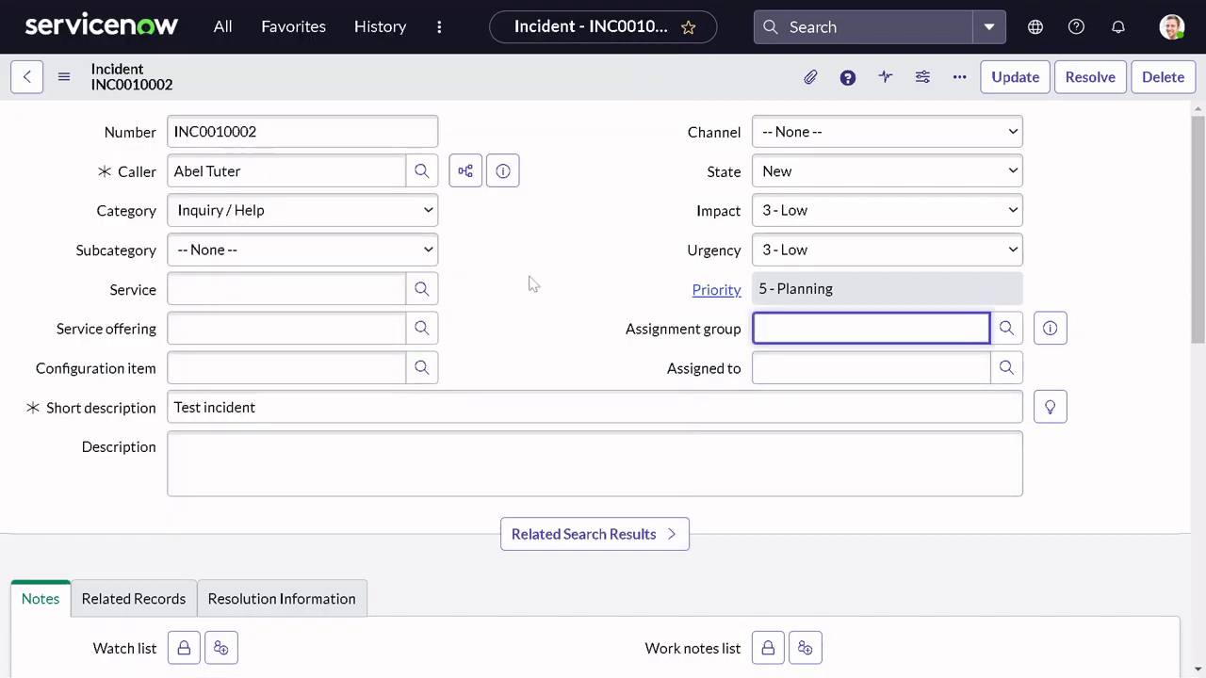
click(1006, 328)
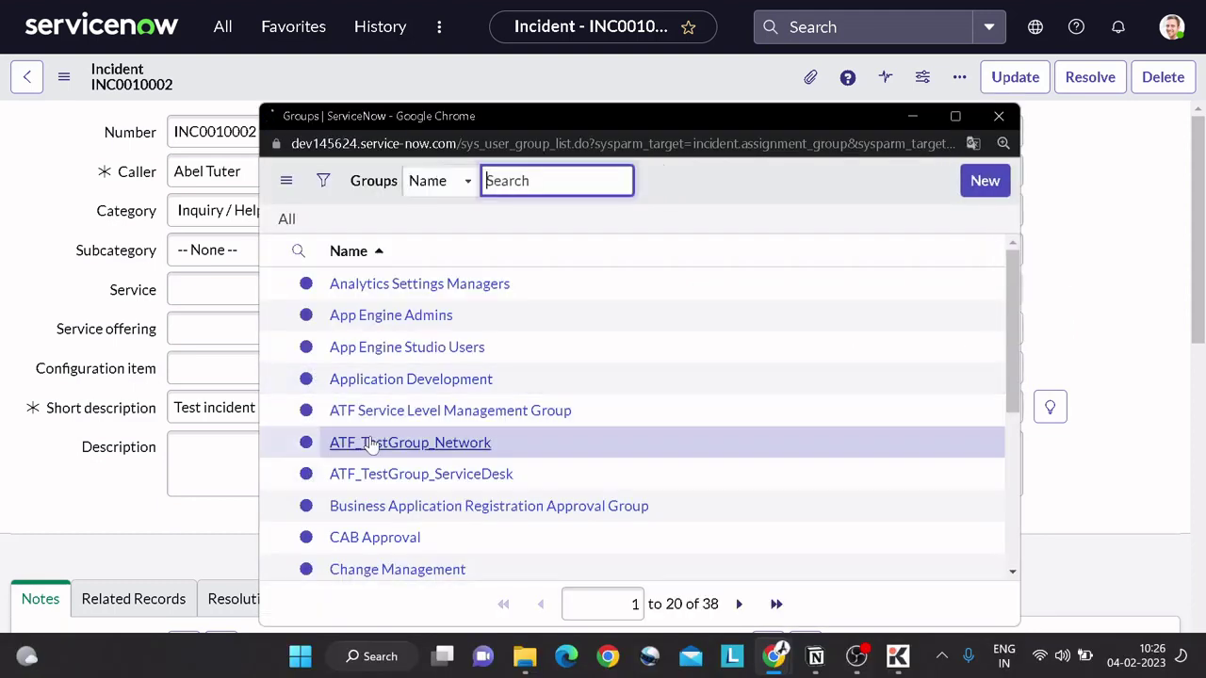
click(386, 411)
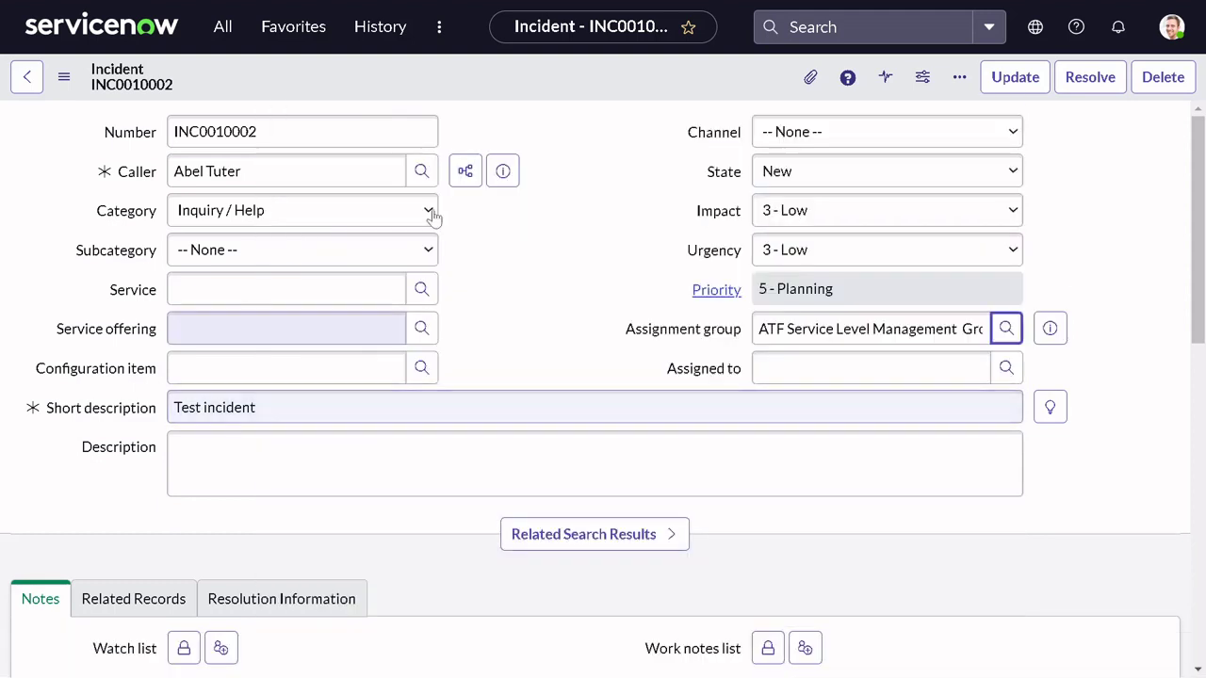
right_click(499, 75)
click(532, 85)
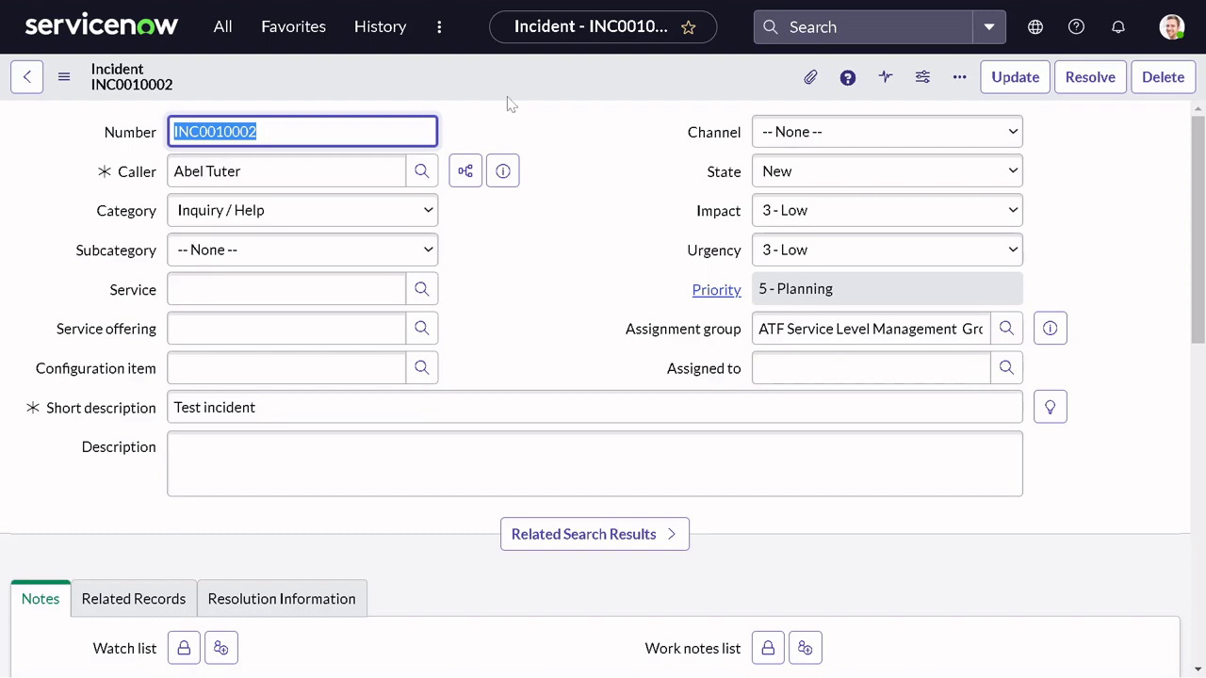
right_click(497, 85)
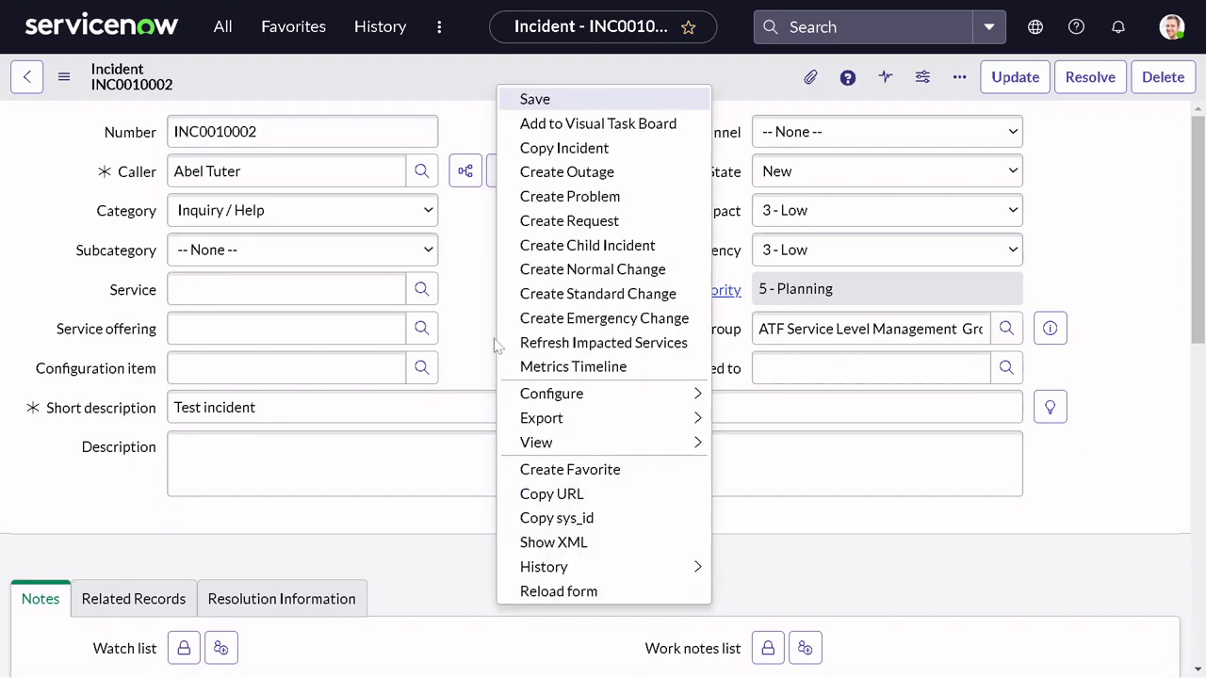
click(550, 542)
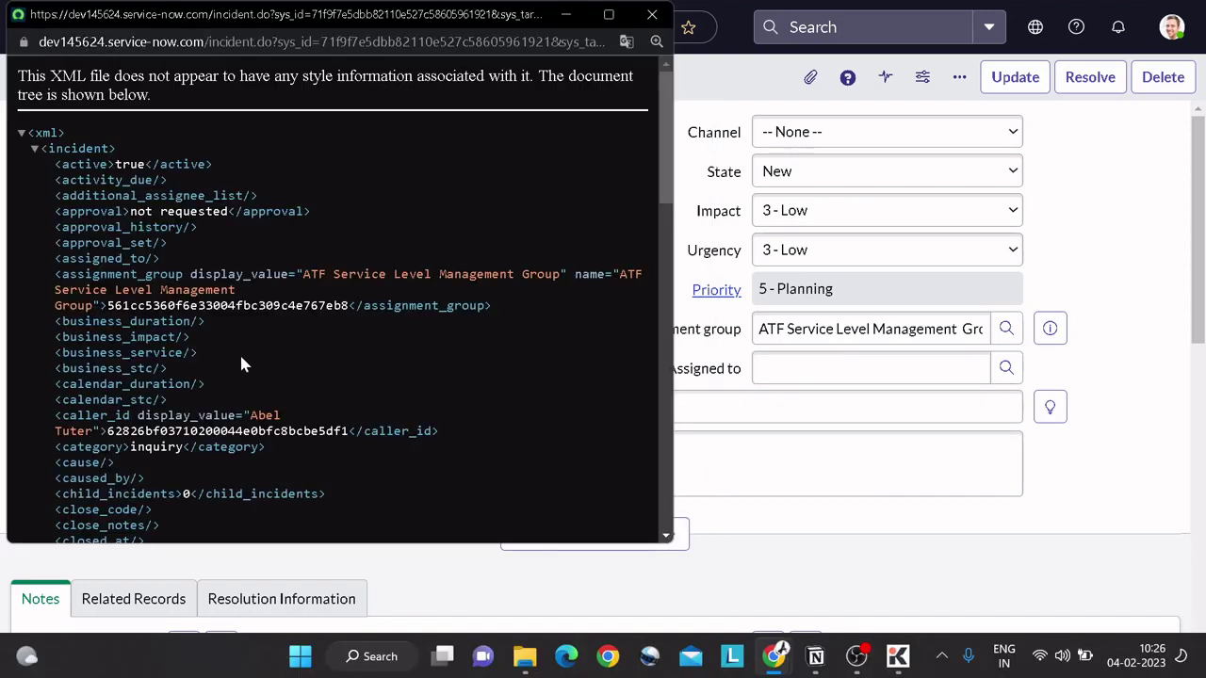
scroll(240, 353, down, 5)
scroll(240, 356, down, 7)
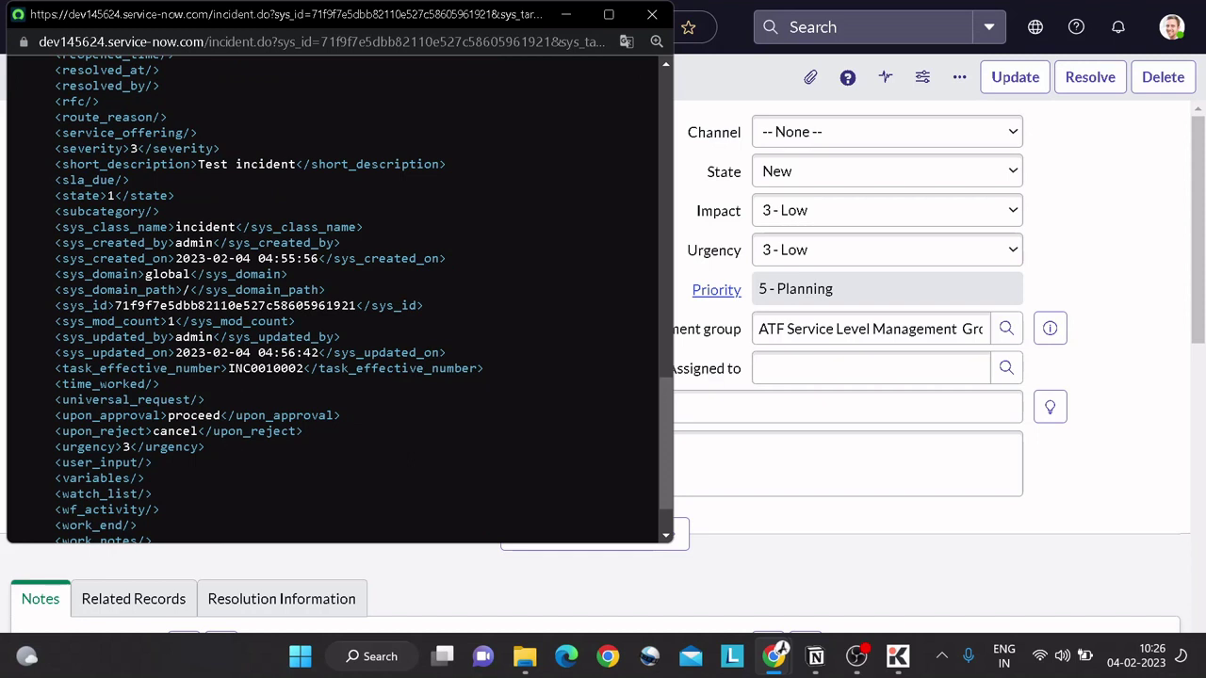
scroll(334, 298, up, 1)
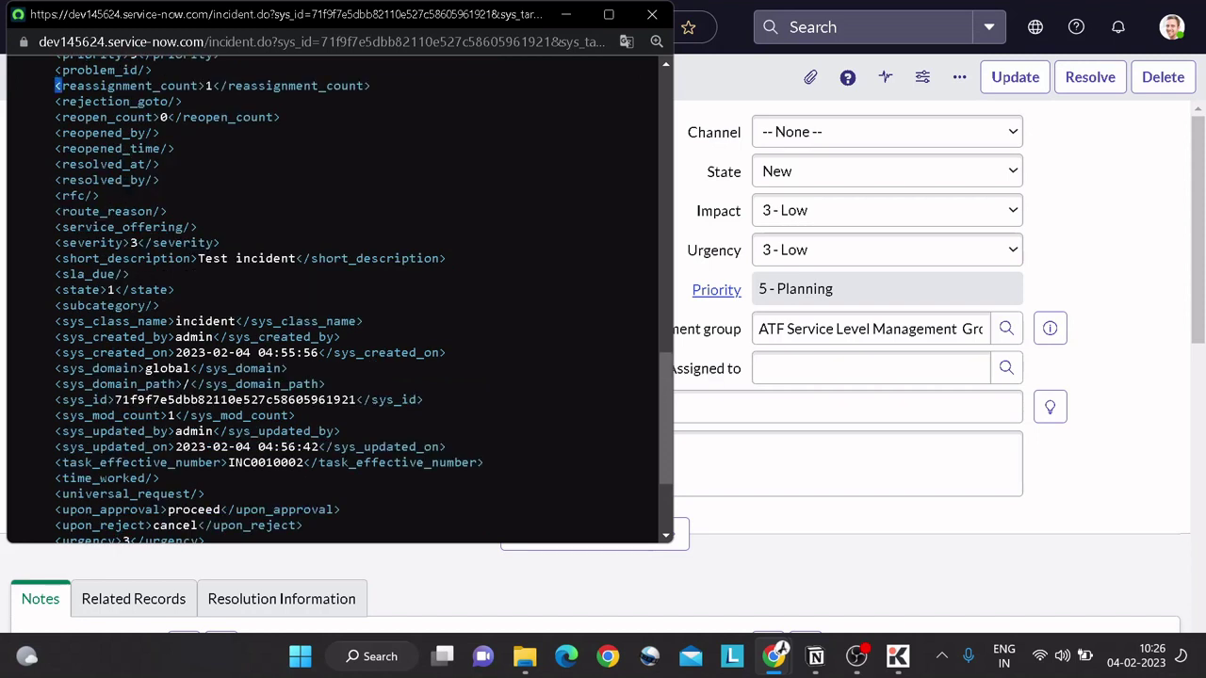
drag(60, 85, 385, 110)
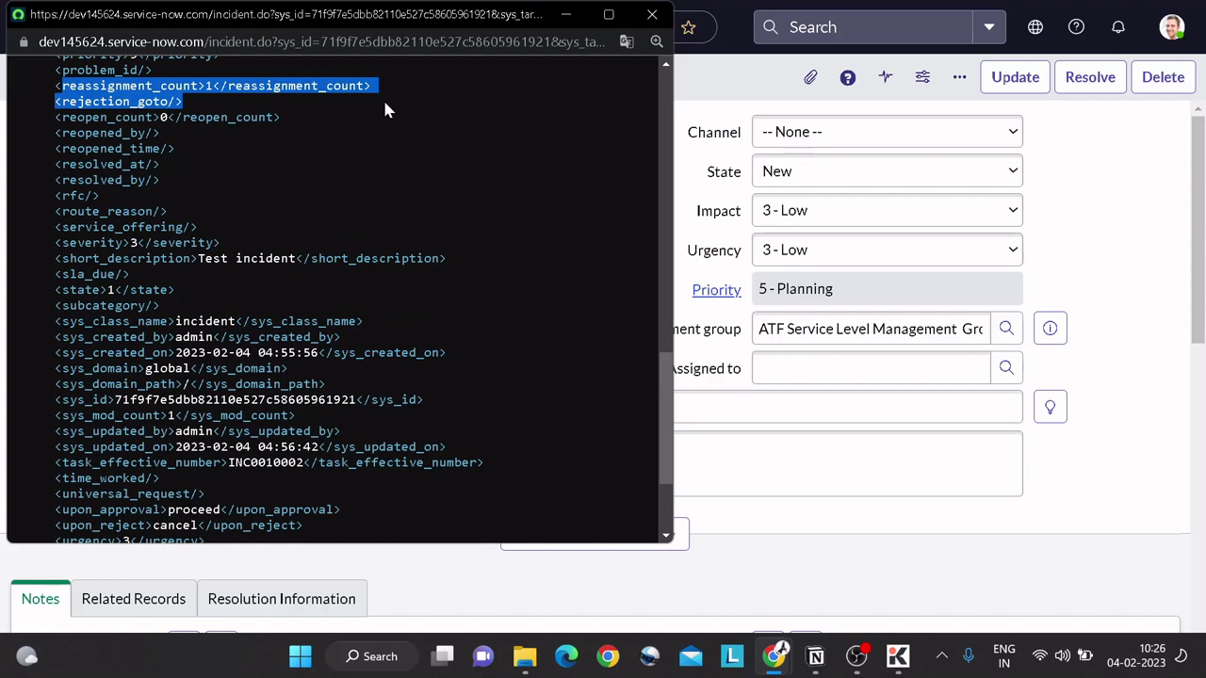
click(726, 234)
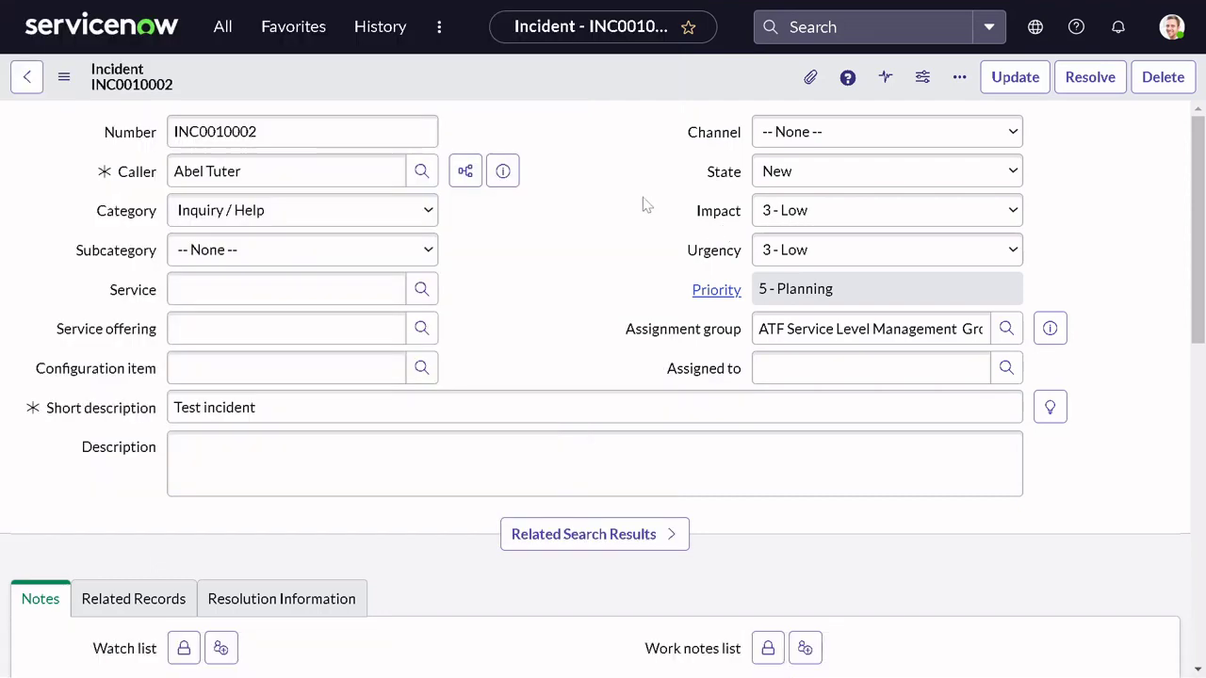
- Filter the navigator on 'registry' and go to System Policy > Events > Registry
click(226, 28)
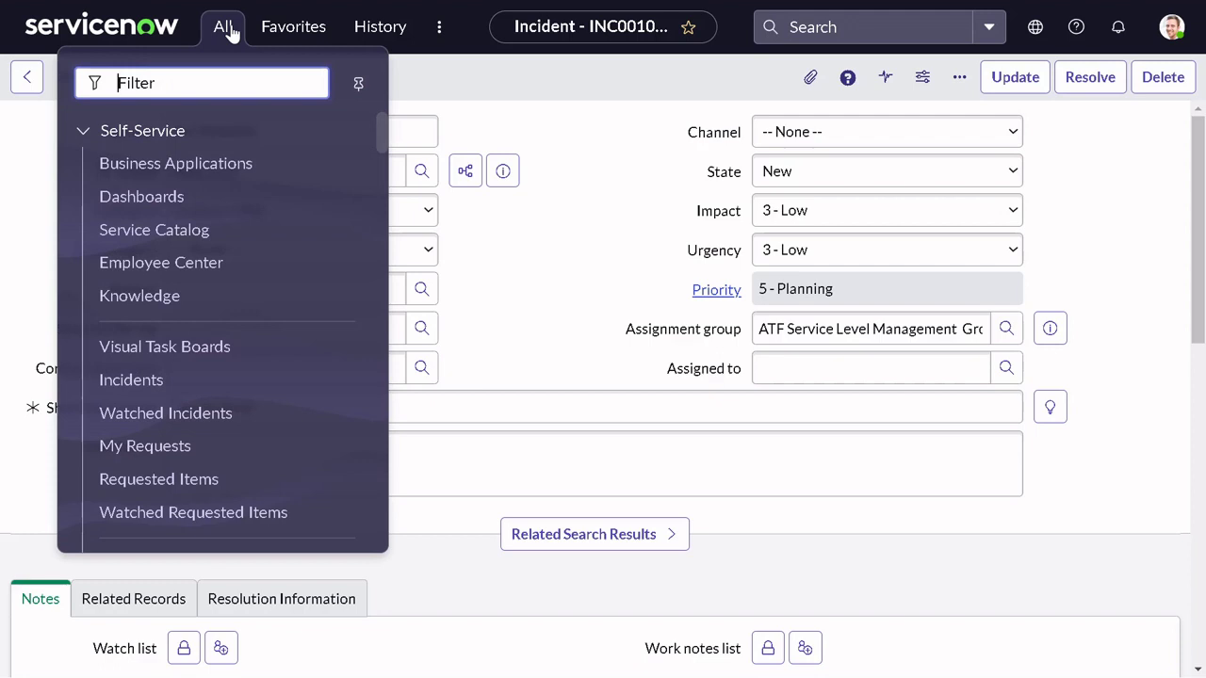
text(regis)
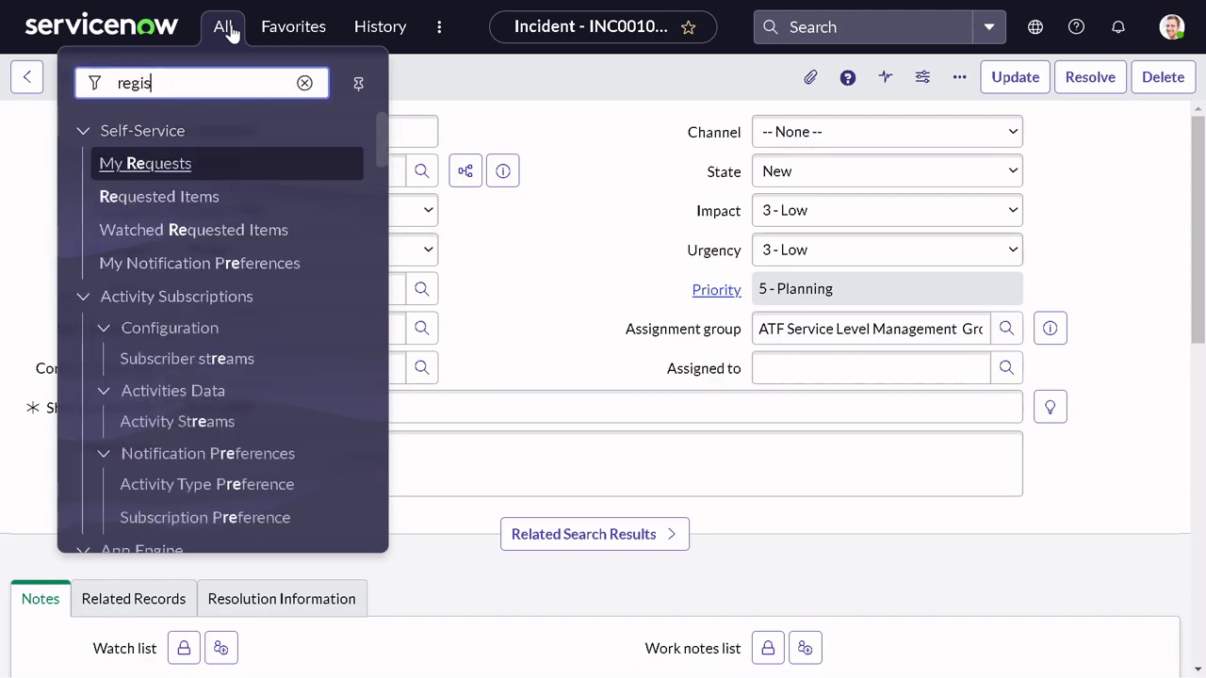
text(try)
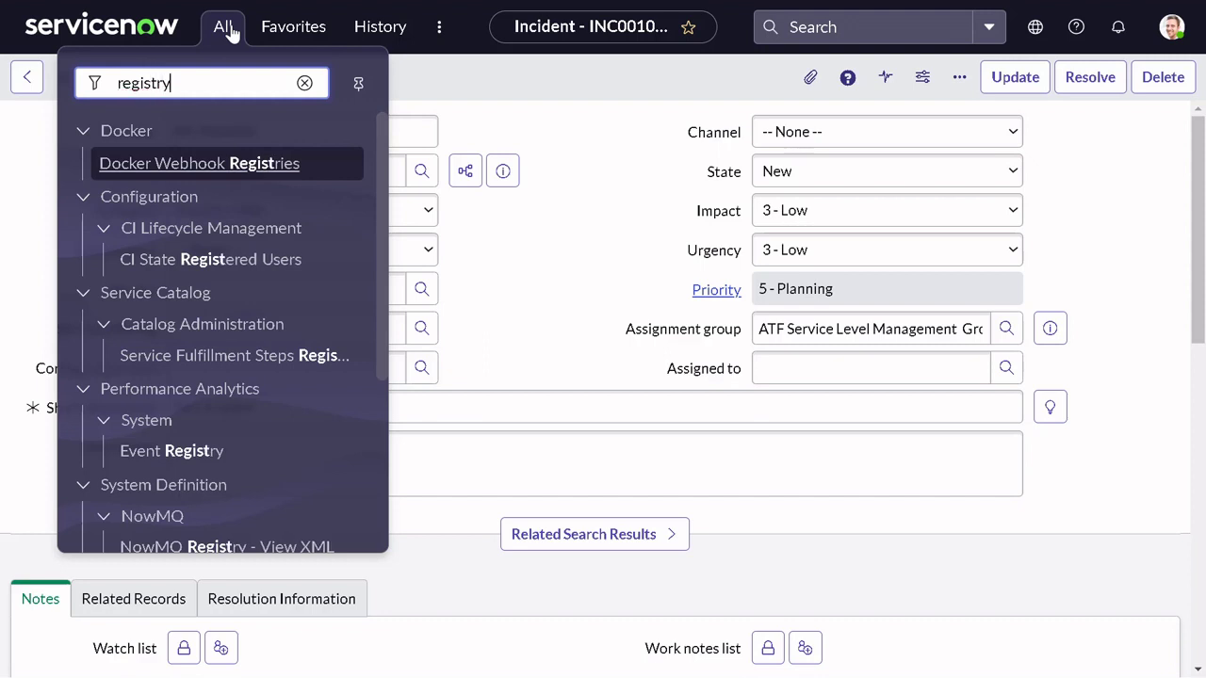
key(Down)
key(Down)
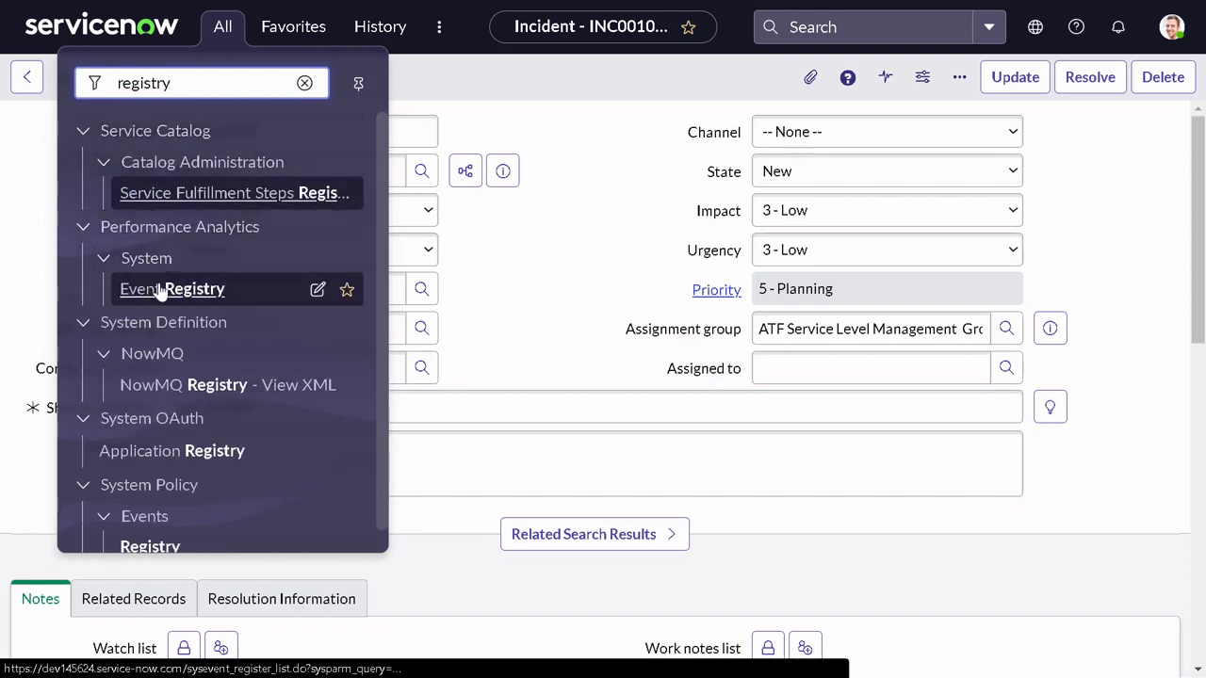
scroll(255, 387, down, 1)
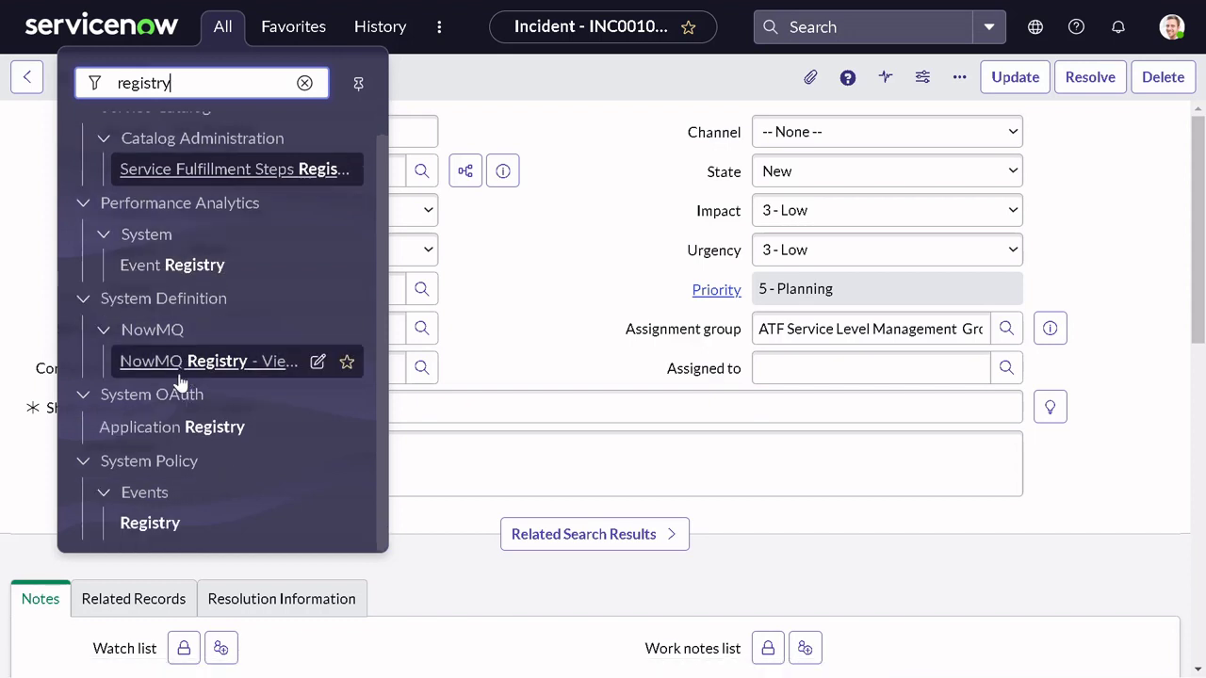
click(166, 521)
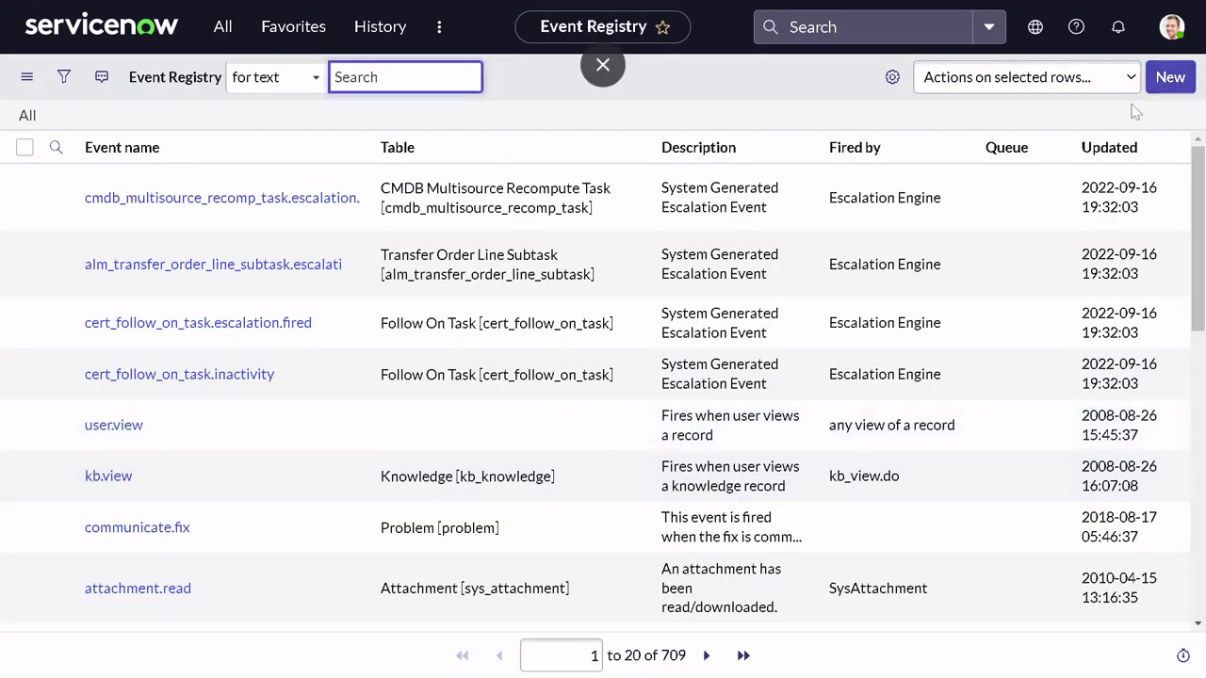
- Cancel the stalled new-record page load and bring back the navigator's registry results
click(1166, 81)
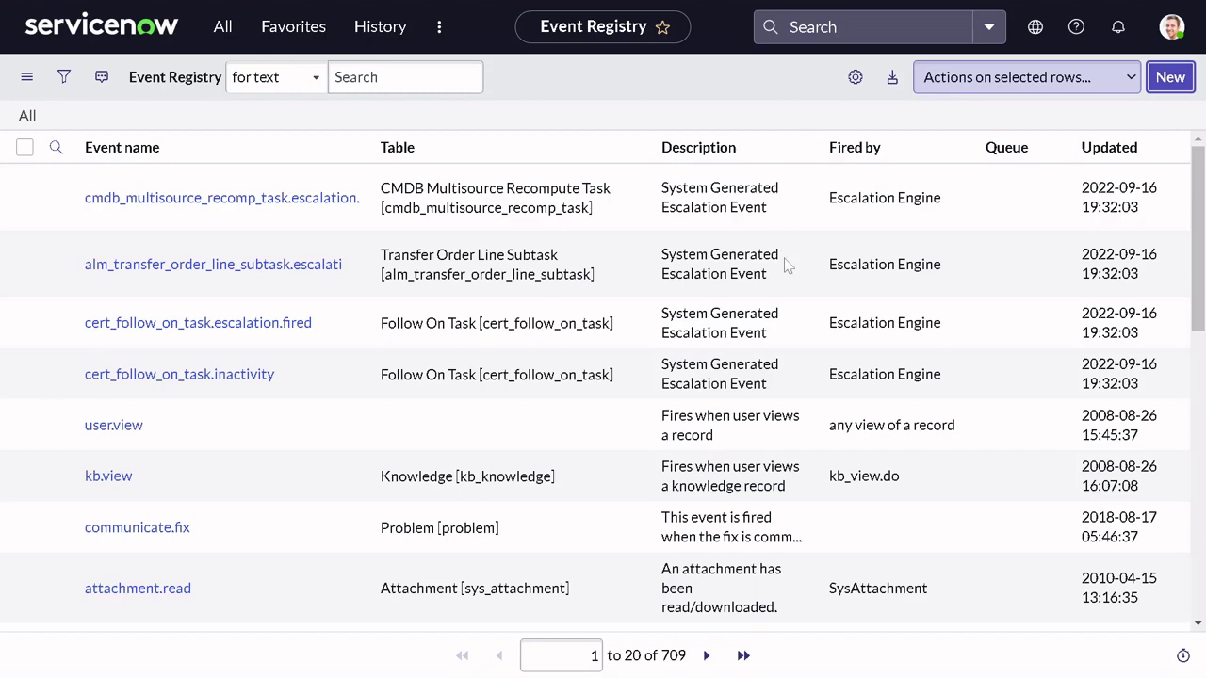
scroll(793, 197, down, 4)
scroll(740, 341, down, 4)
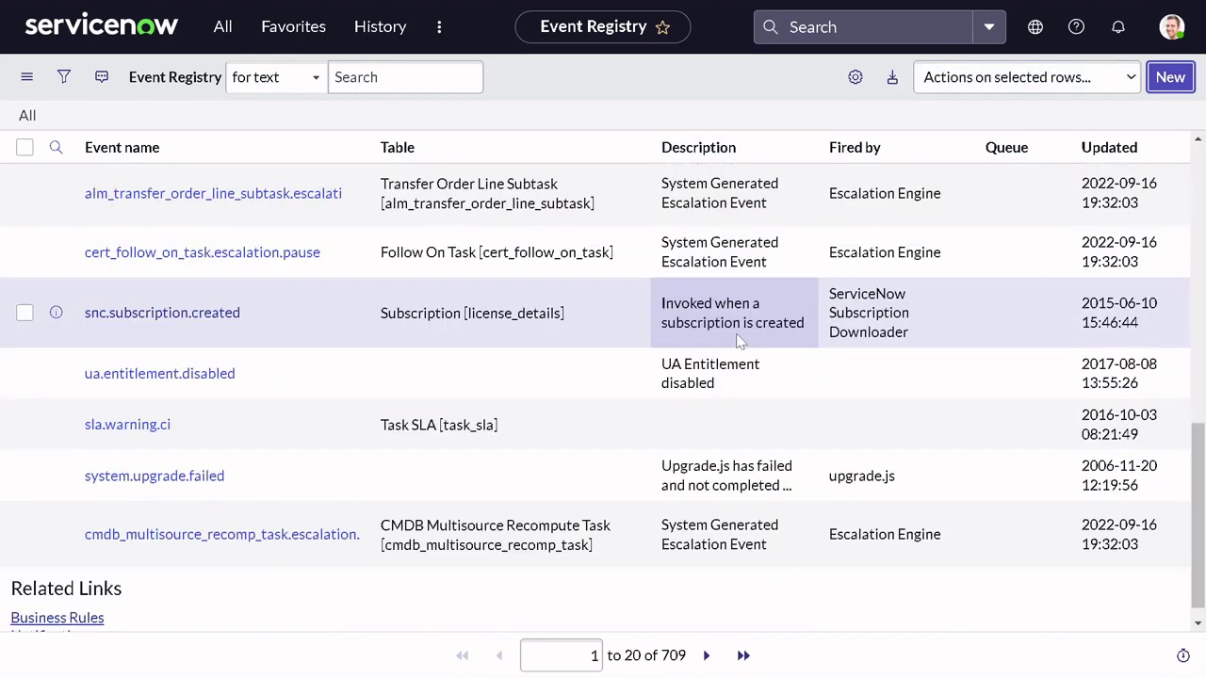
scroll(740, 341, up, 2)
scroll(740, 341, up, 1)
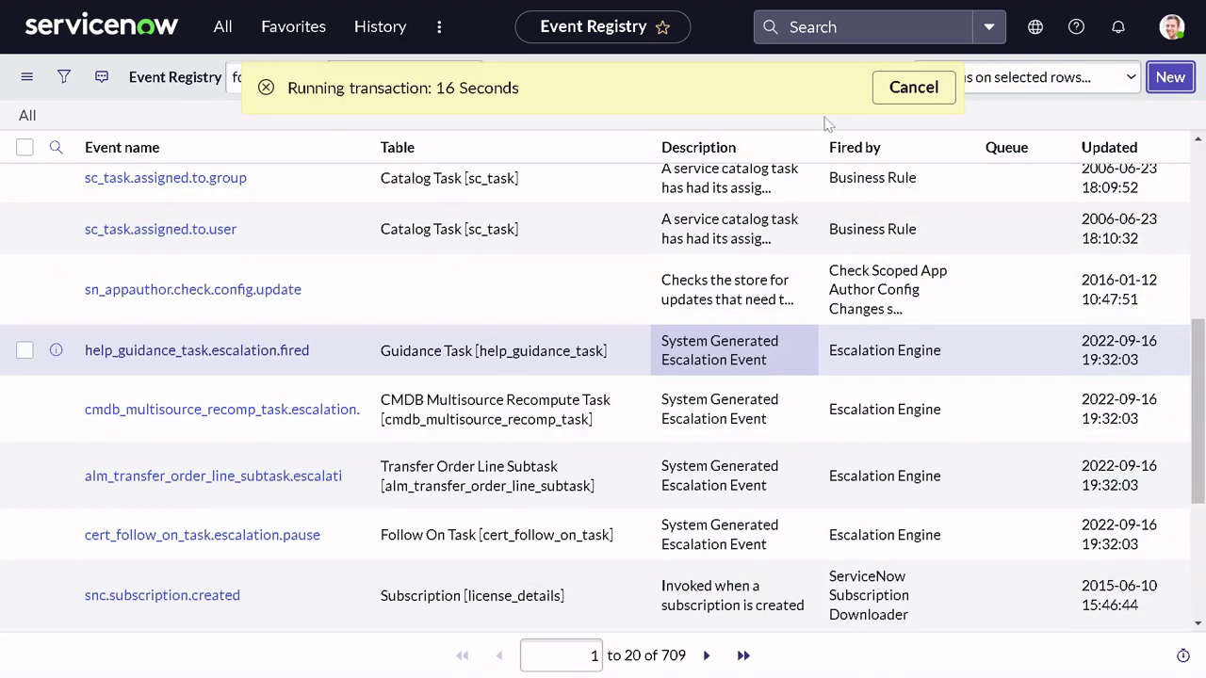
click(906, 94)
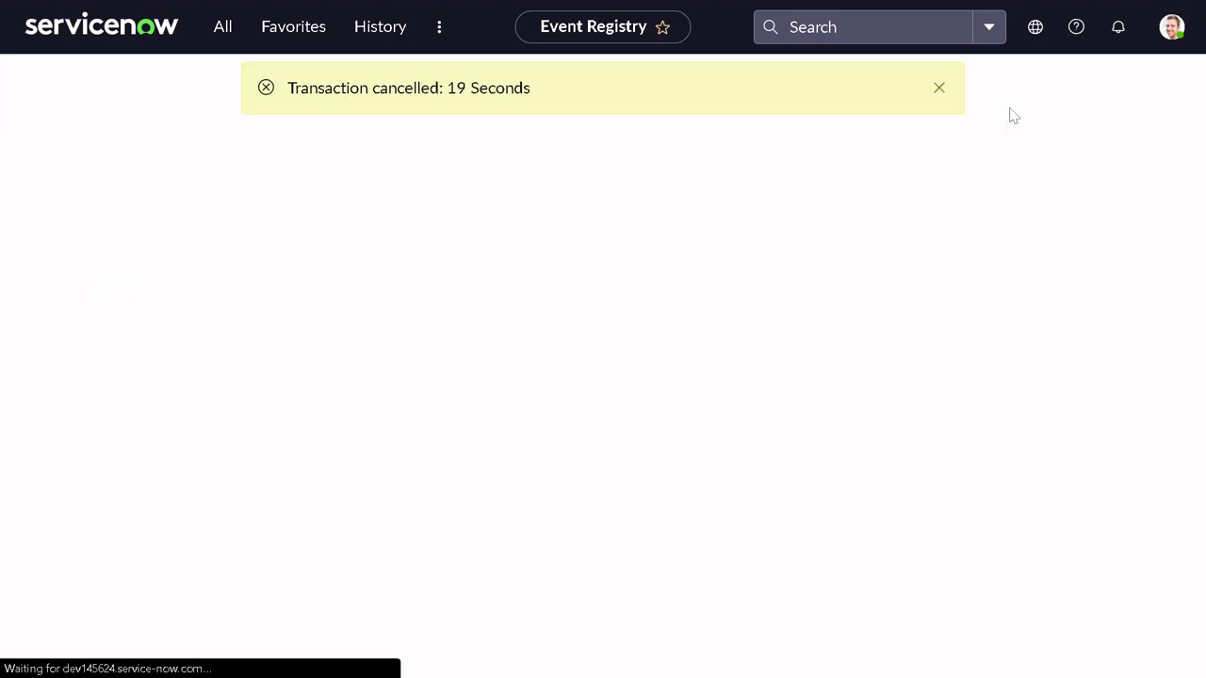
click(939, 89)
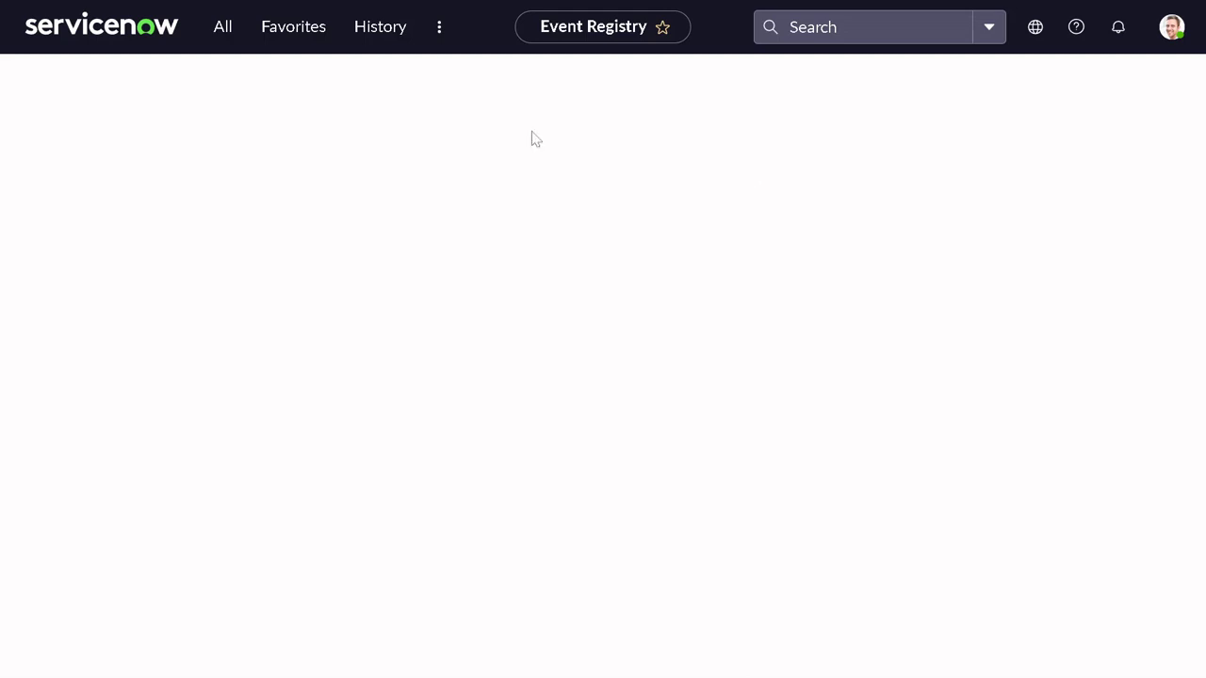
click(209, 34)
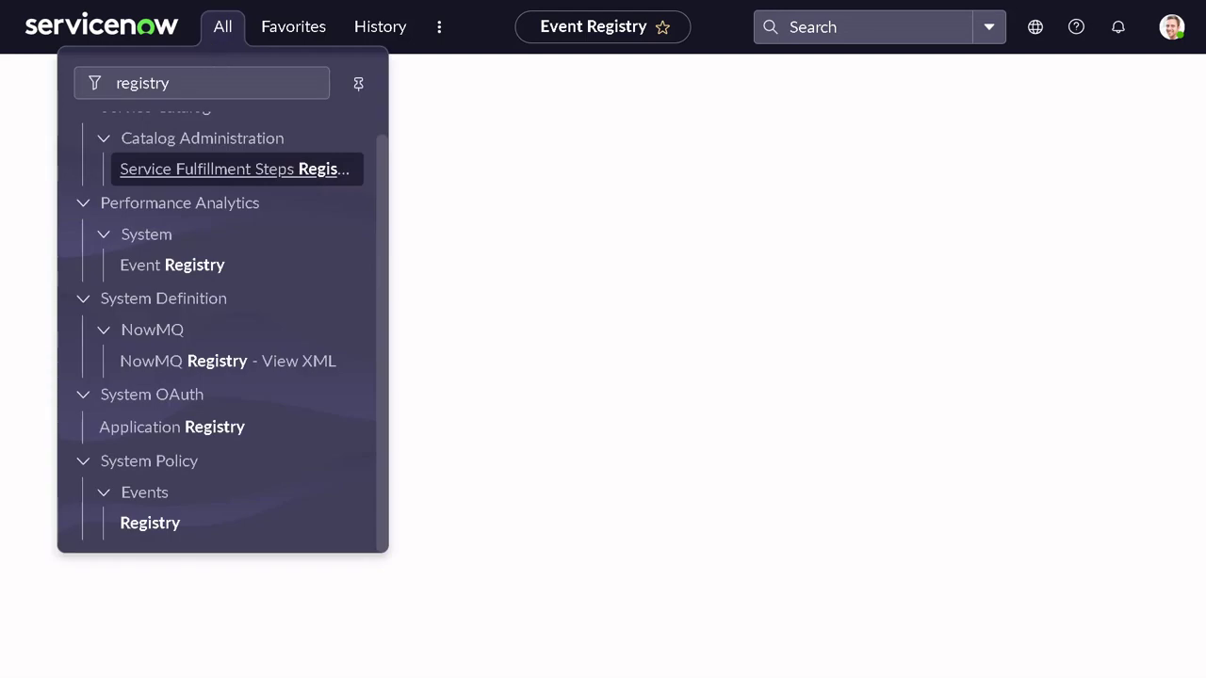
- Return to the Event Registry list and start a blank Event Registration record
click(191, 520)
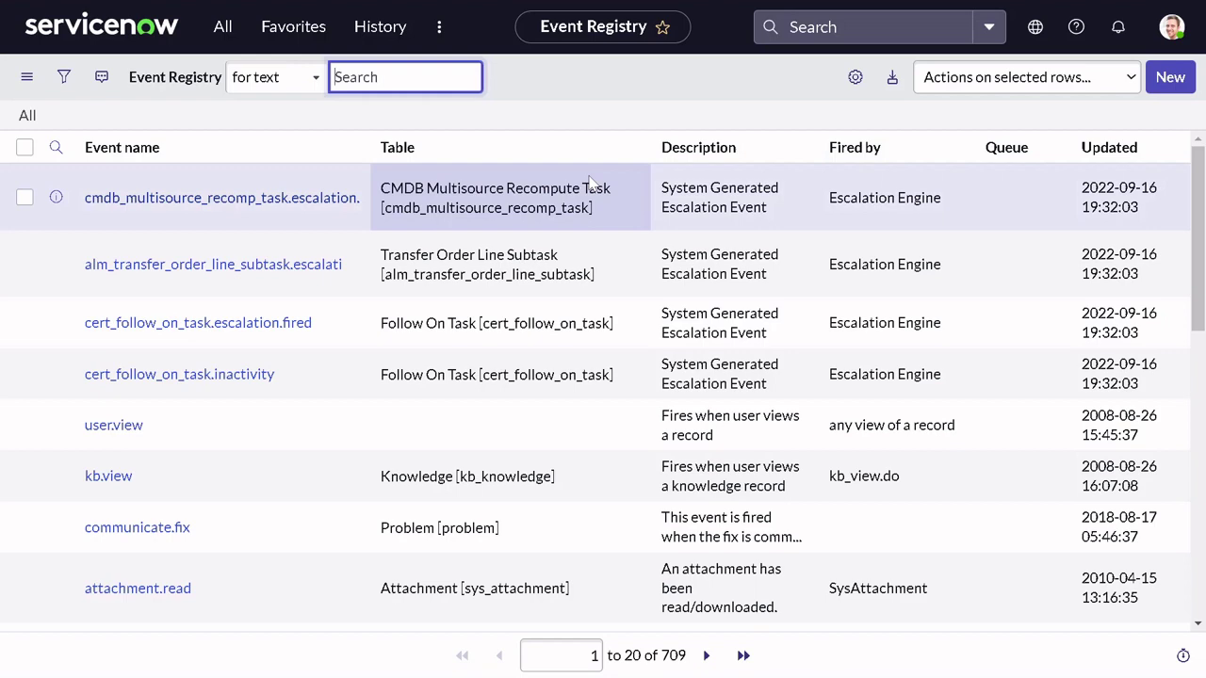
scroll(818, 318, down, 2)
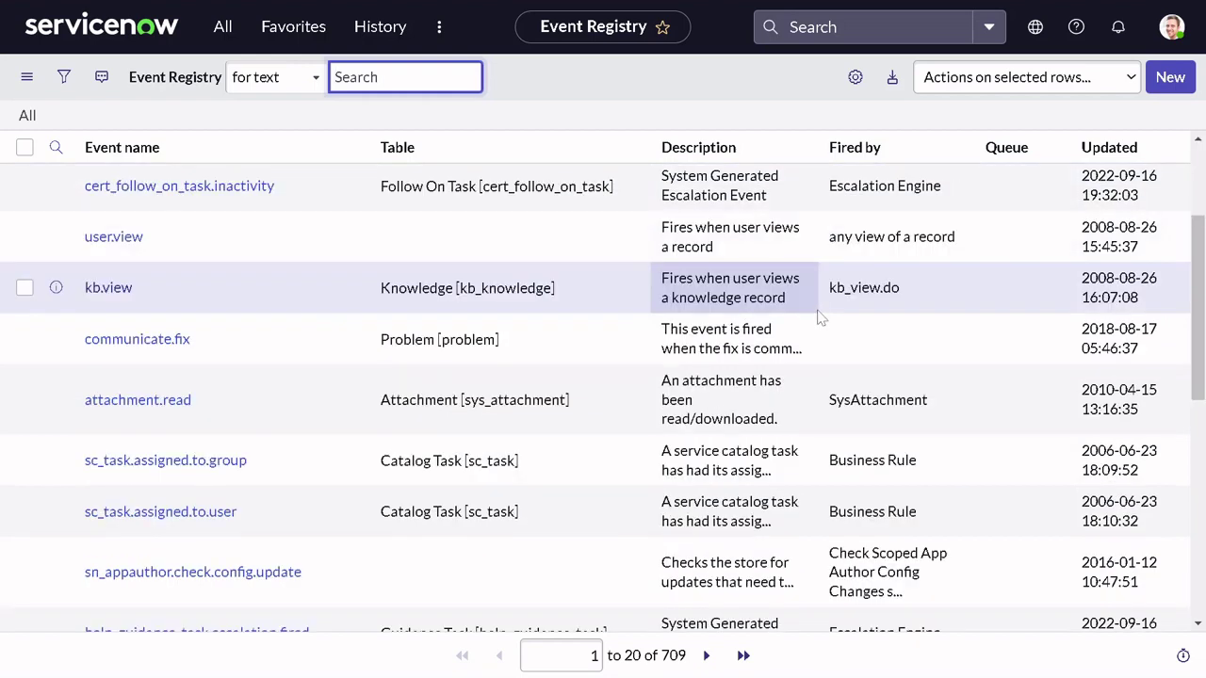
click(1160, 92)
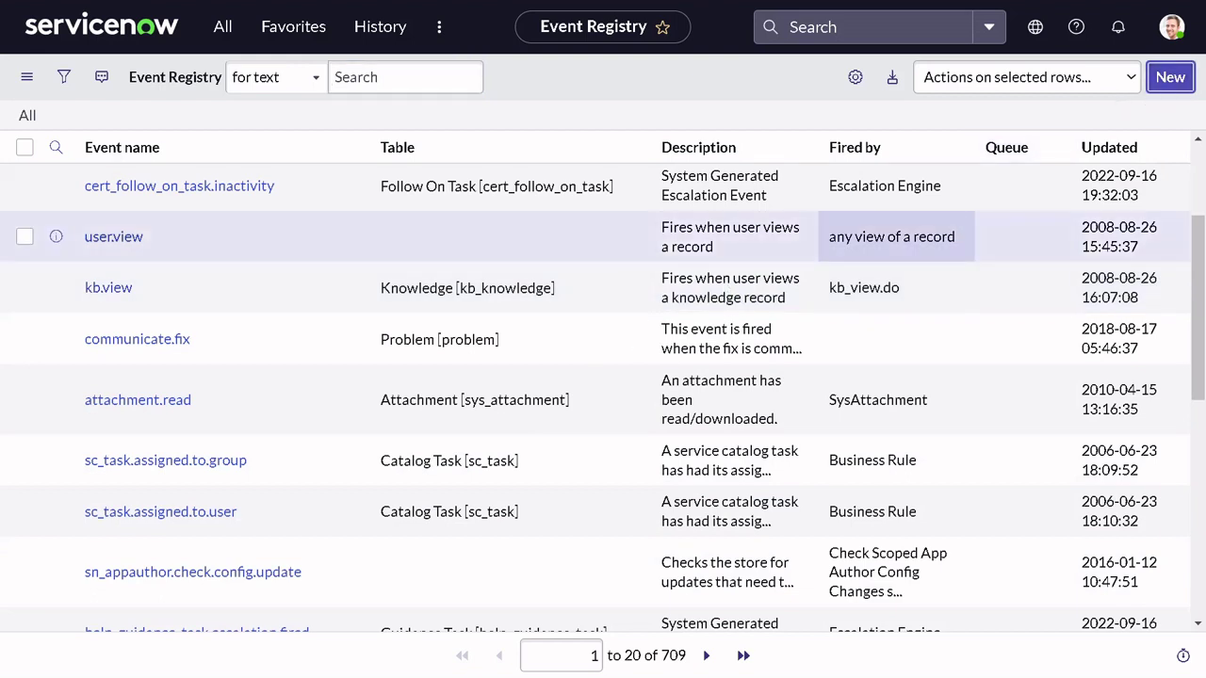
scroll(539, 419, up, 2)
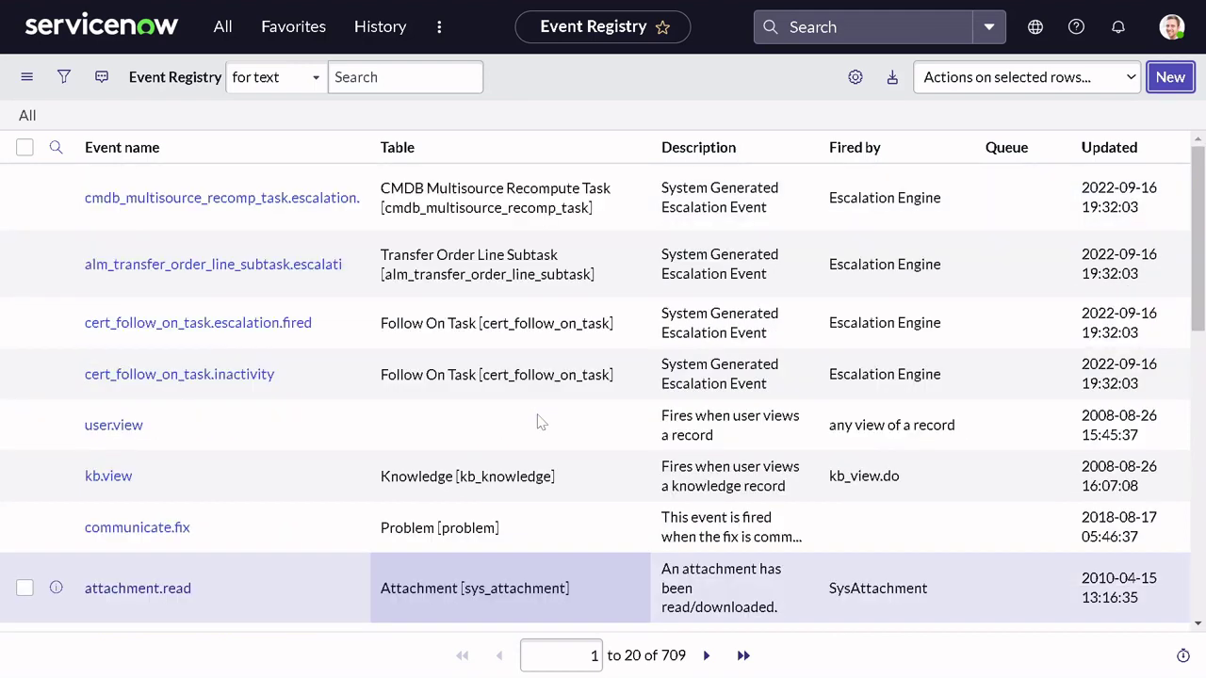
scroll(370, 425, down, 8)
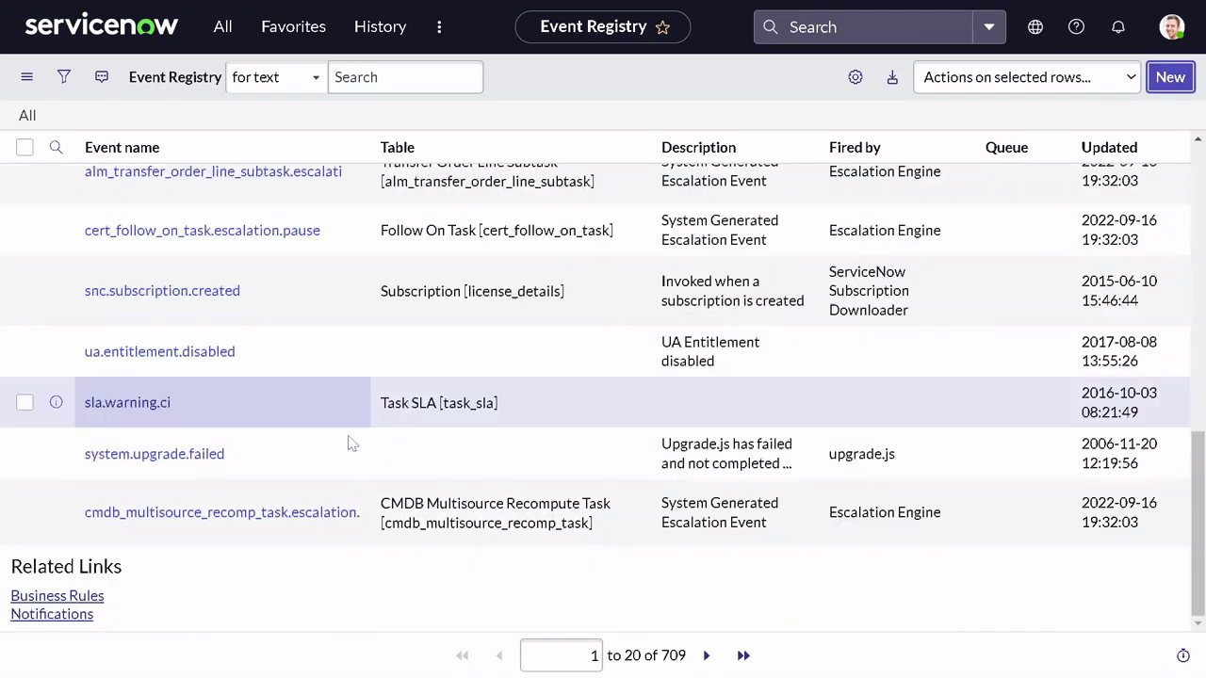
scroll(311, 435, up, 2)
scroll(326, 437, up, 4)
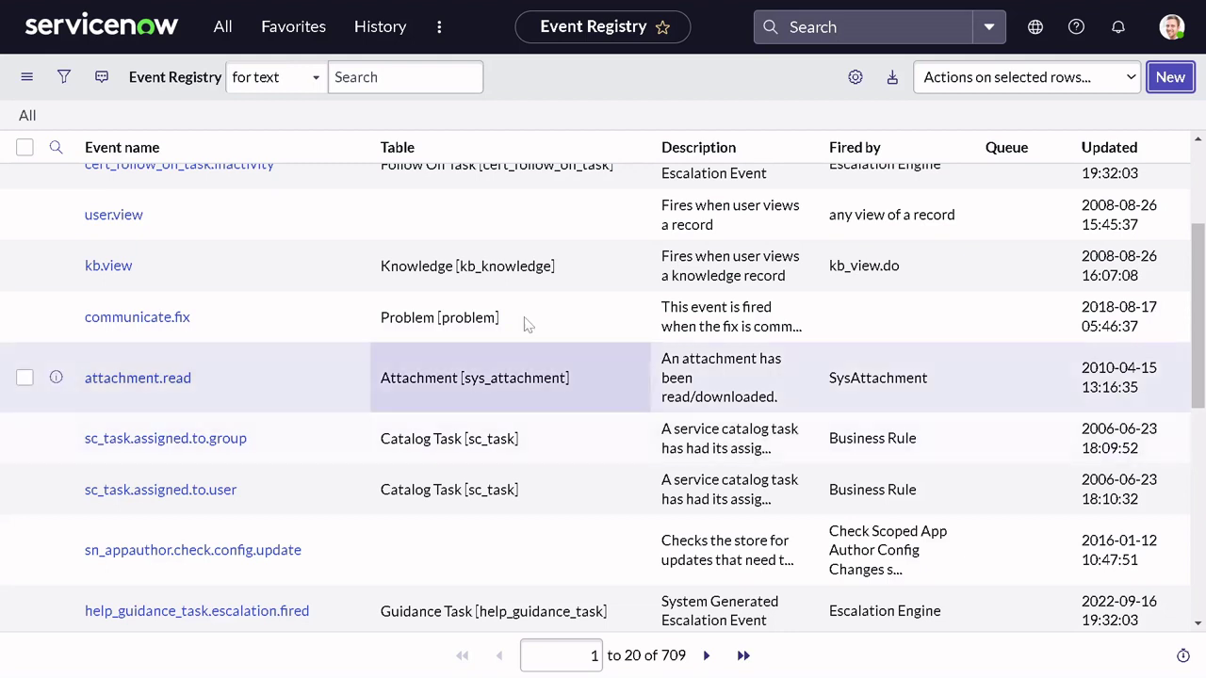
click(1168, 77)
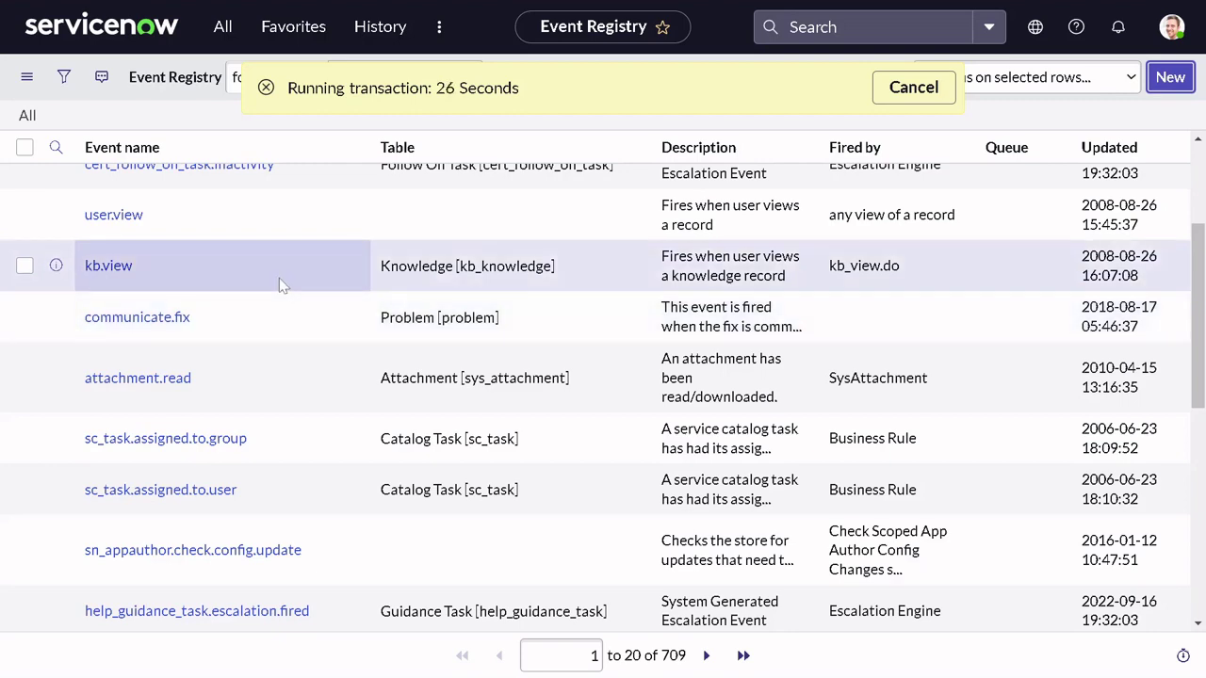
scroll(278, 286, up, 2)
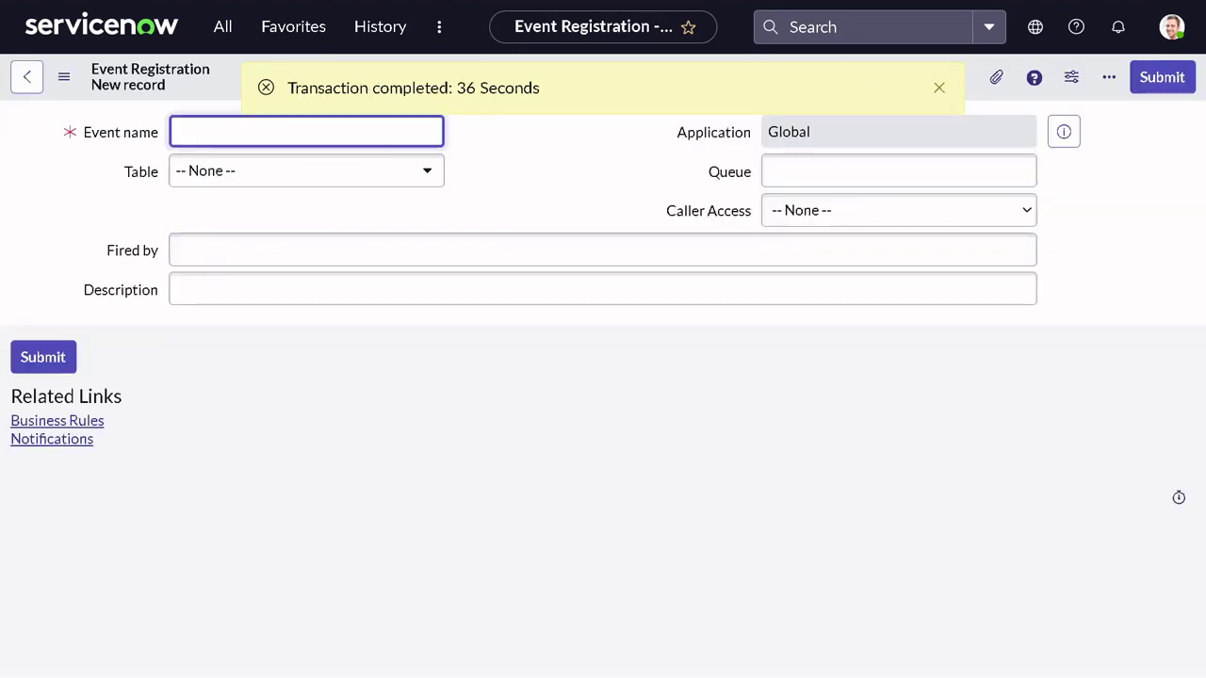
- Name the event incident.reassignment and set its table to Incident
text(incident.re)
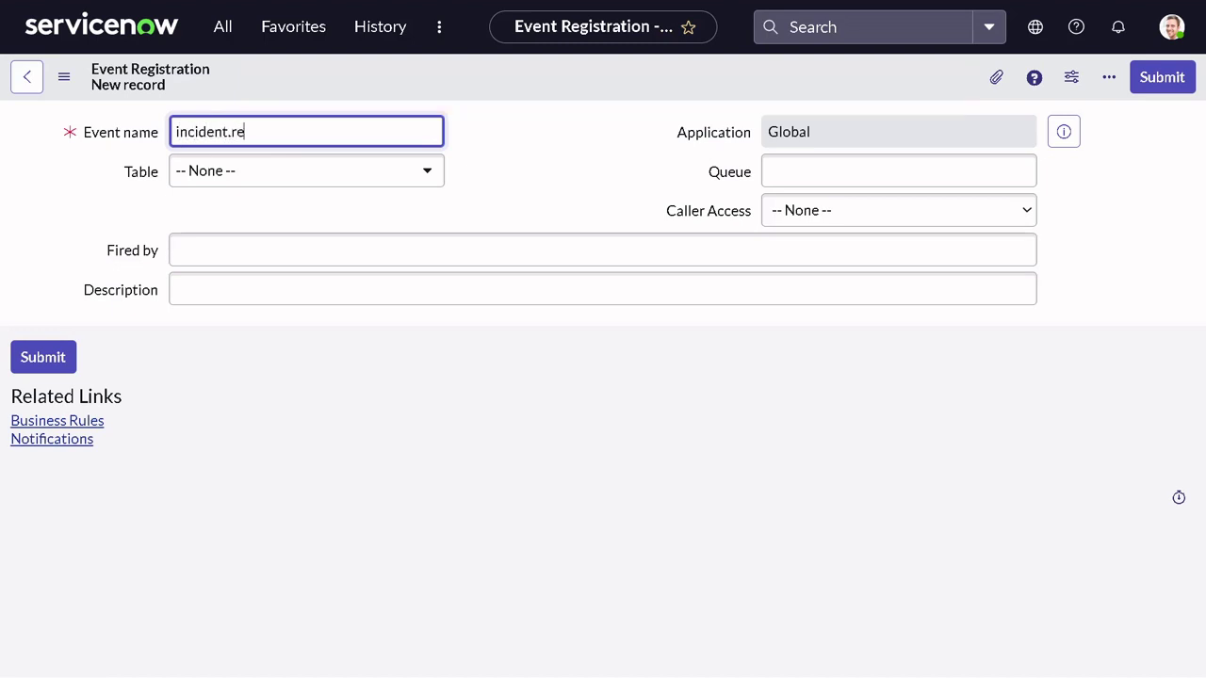
text(assignment)
drag(318, 132, 102, 141)
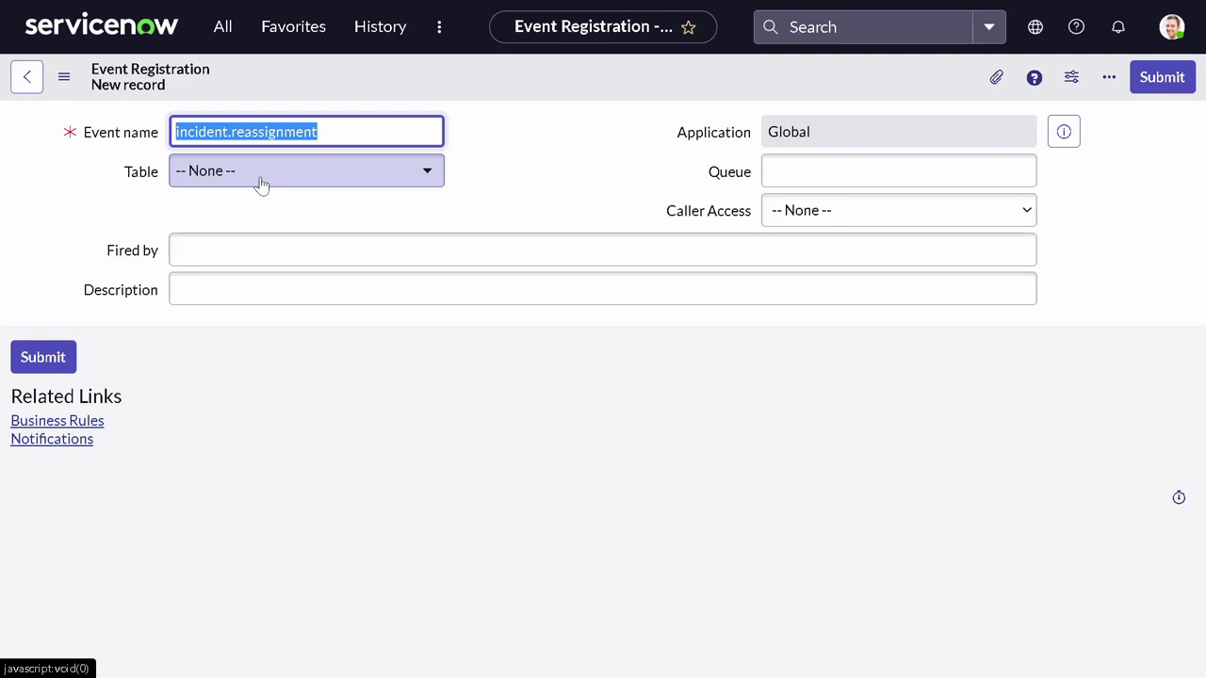
click(414, 185)
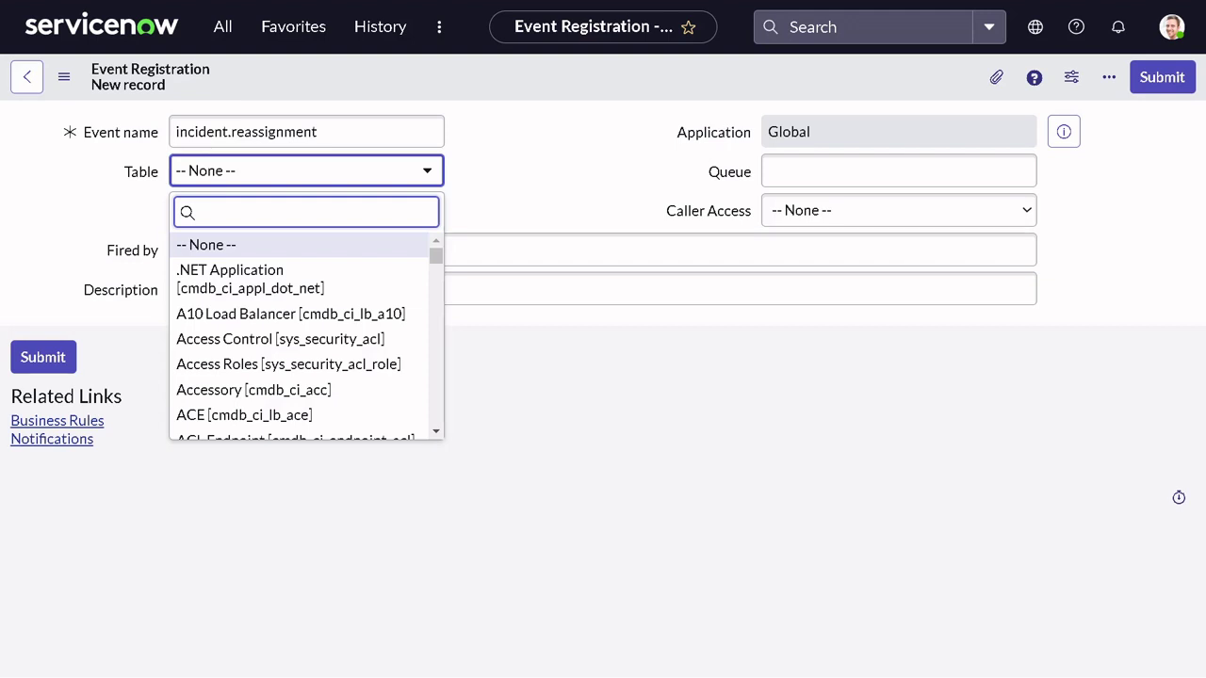
text(incident)
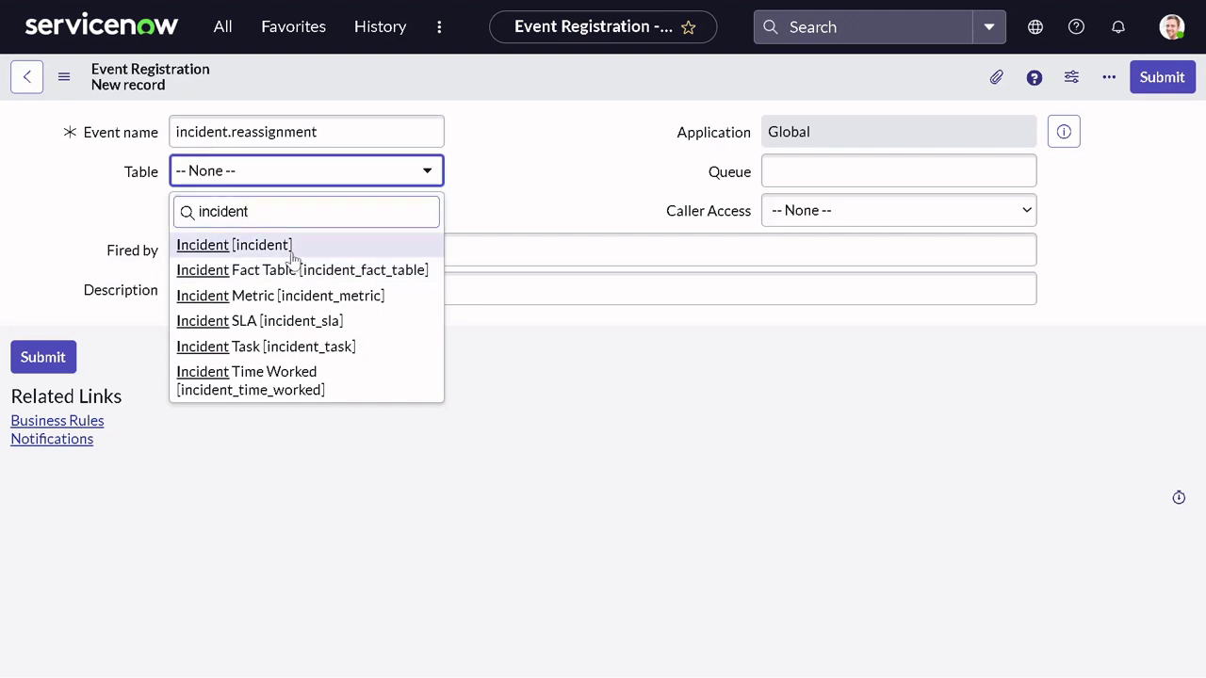
click(290, 252)
- Set Fired by to 'Business rule incident reassignment' and description 'This is the event to trigger reassignment notification'
click(377, 250)
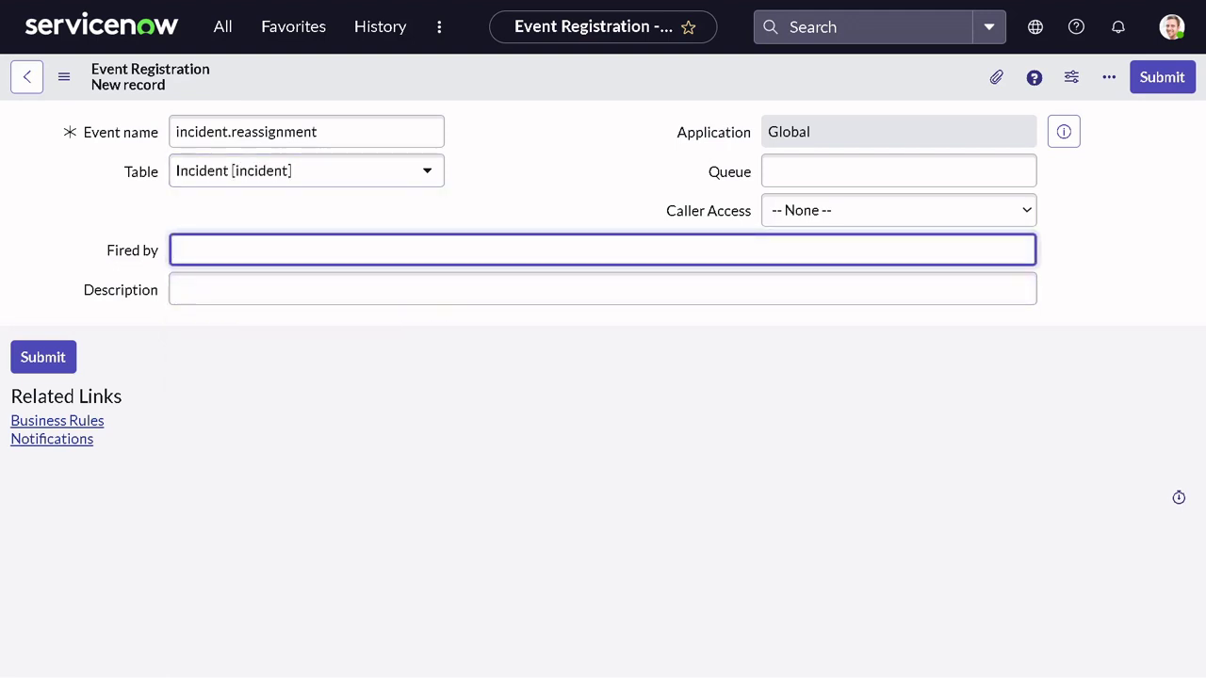
text(Business rule incident re)
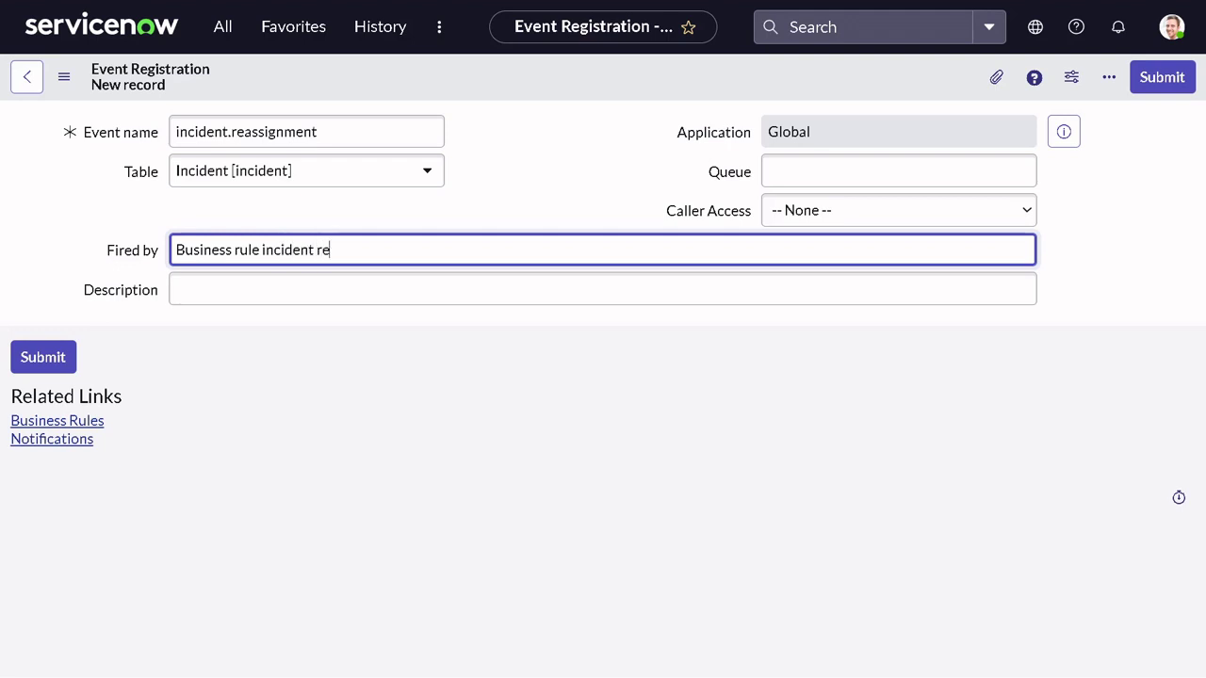
text(assignment)
click(175, 289)
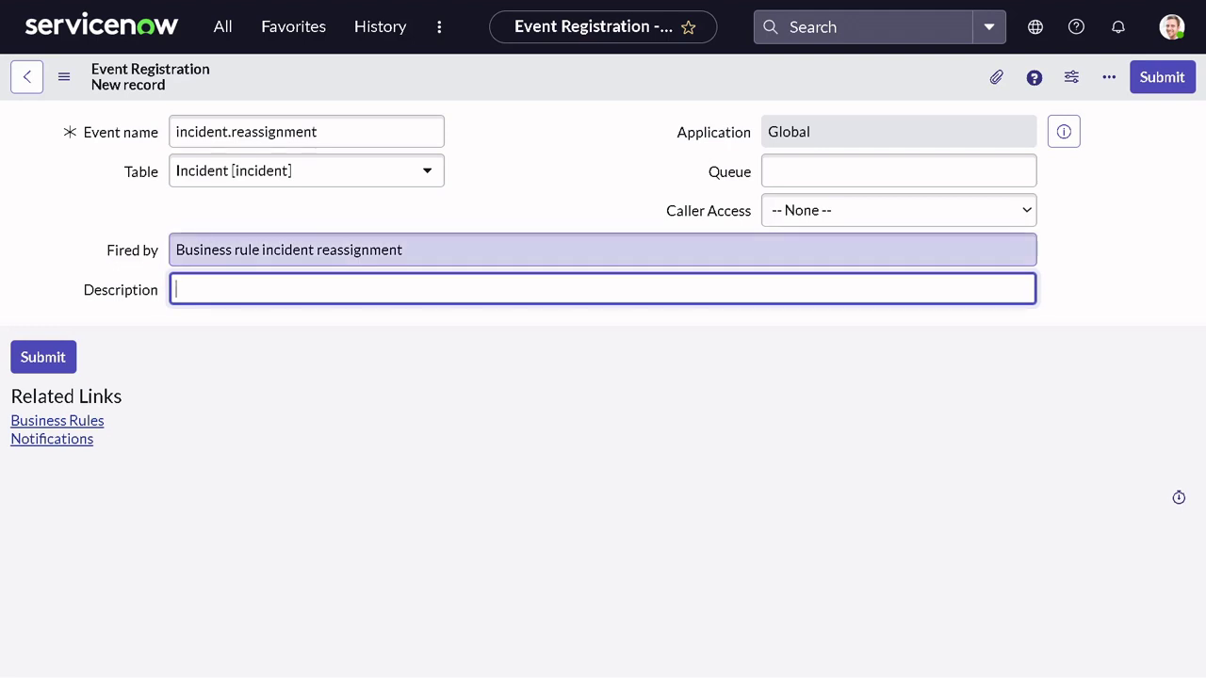
text(This is the event to)
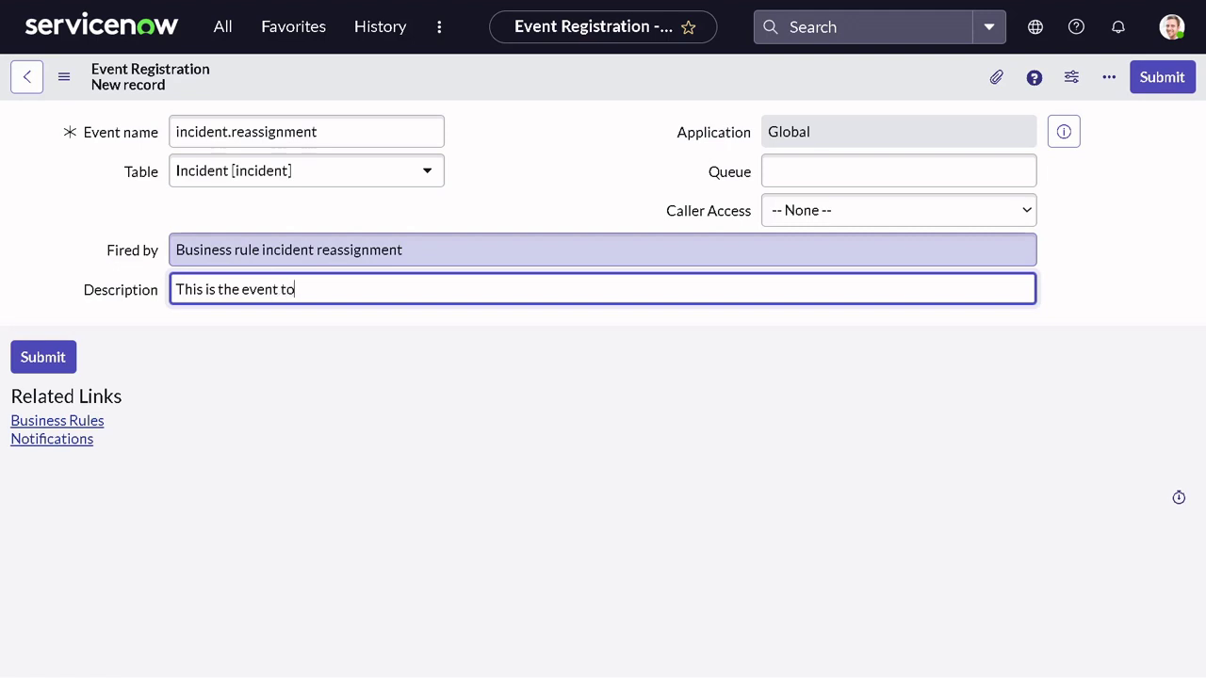
text( trigger r)
text(ea)
key(BackSpace)
text(assignment)
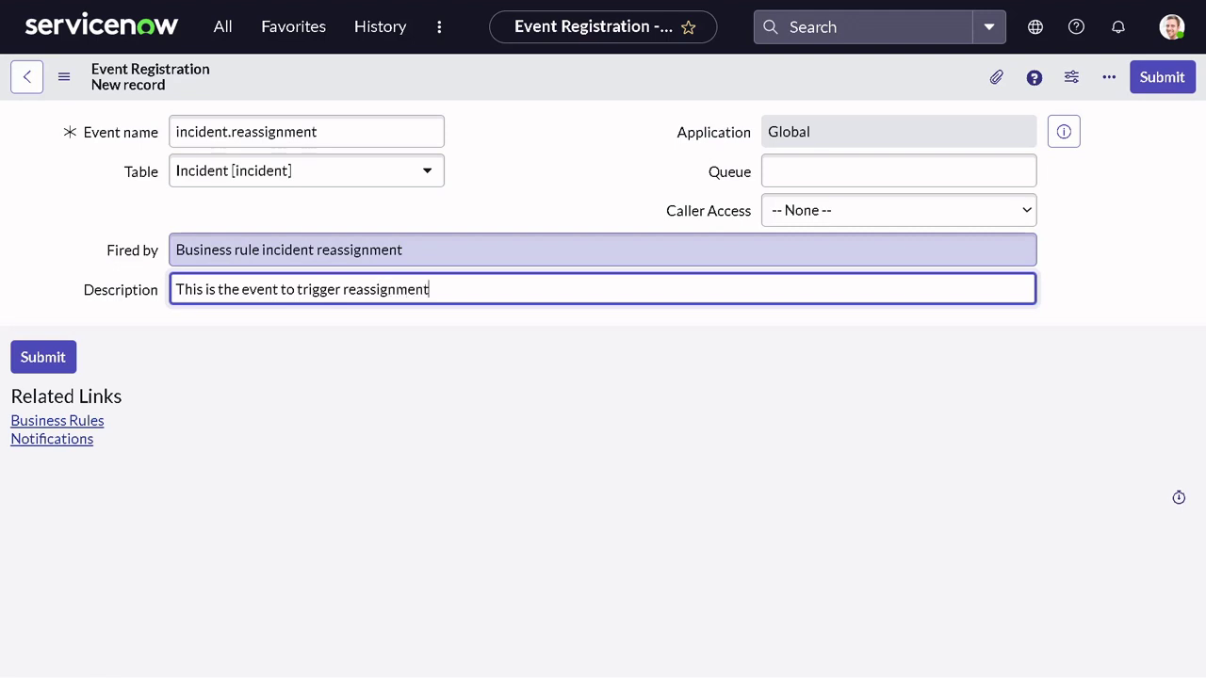
text( notification)
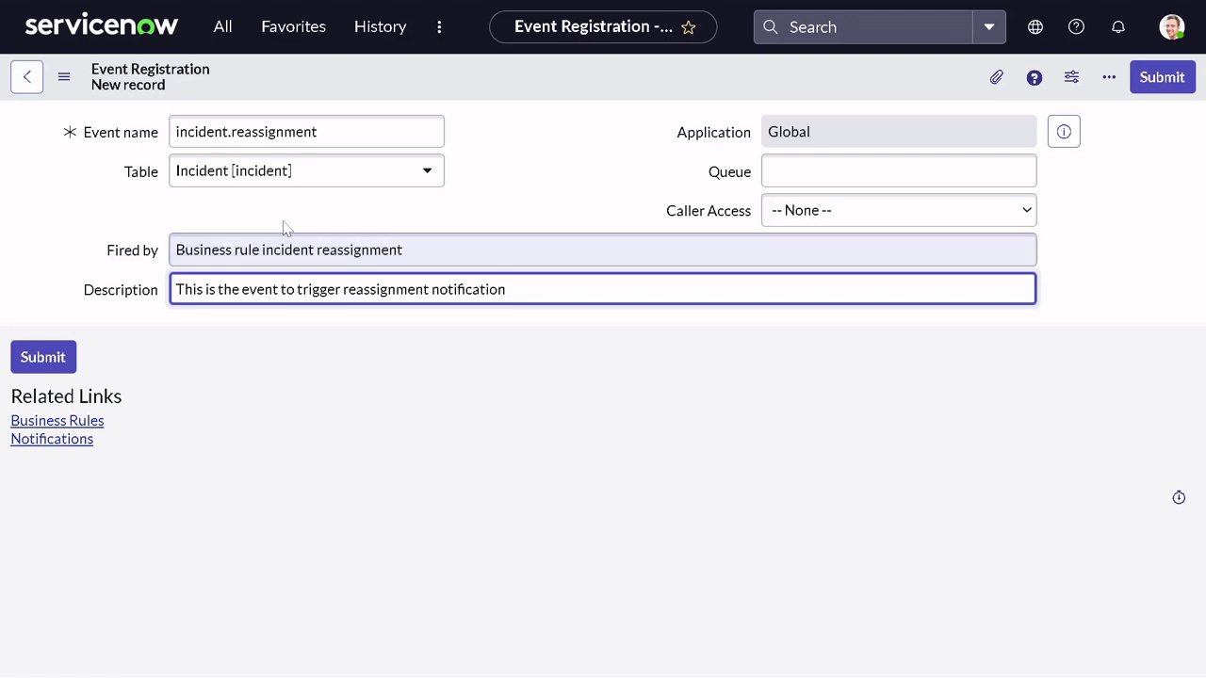
- Save the event registration and go to the incident Notifications list
right_click(500, 73)
click(538, 87)
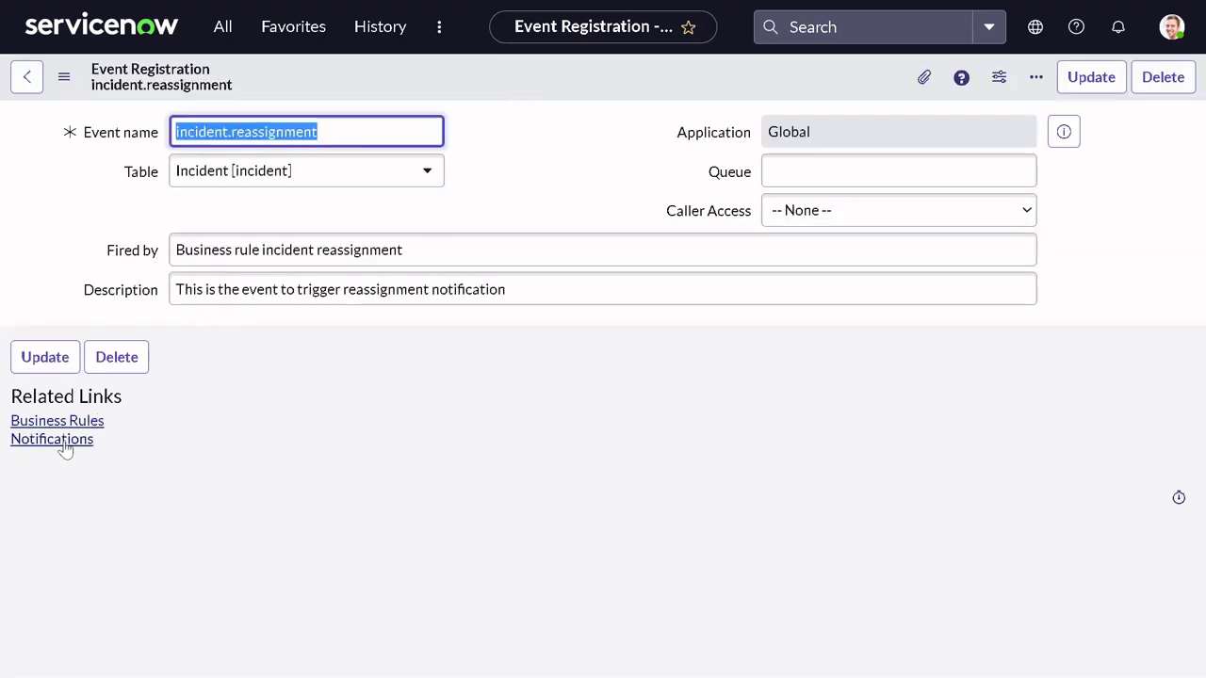
click(62, 443)
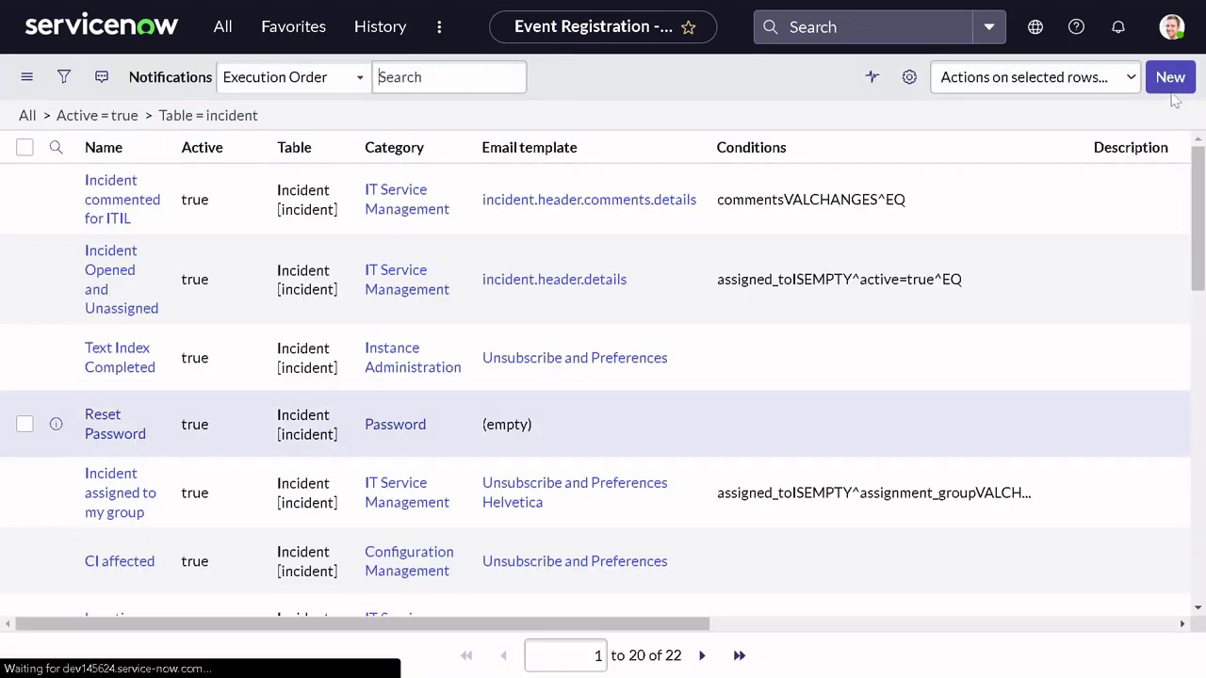
- Start a new Incident notification record with the Name field ready for input
click(1166, 83)
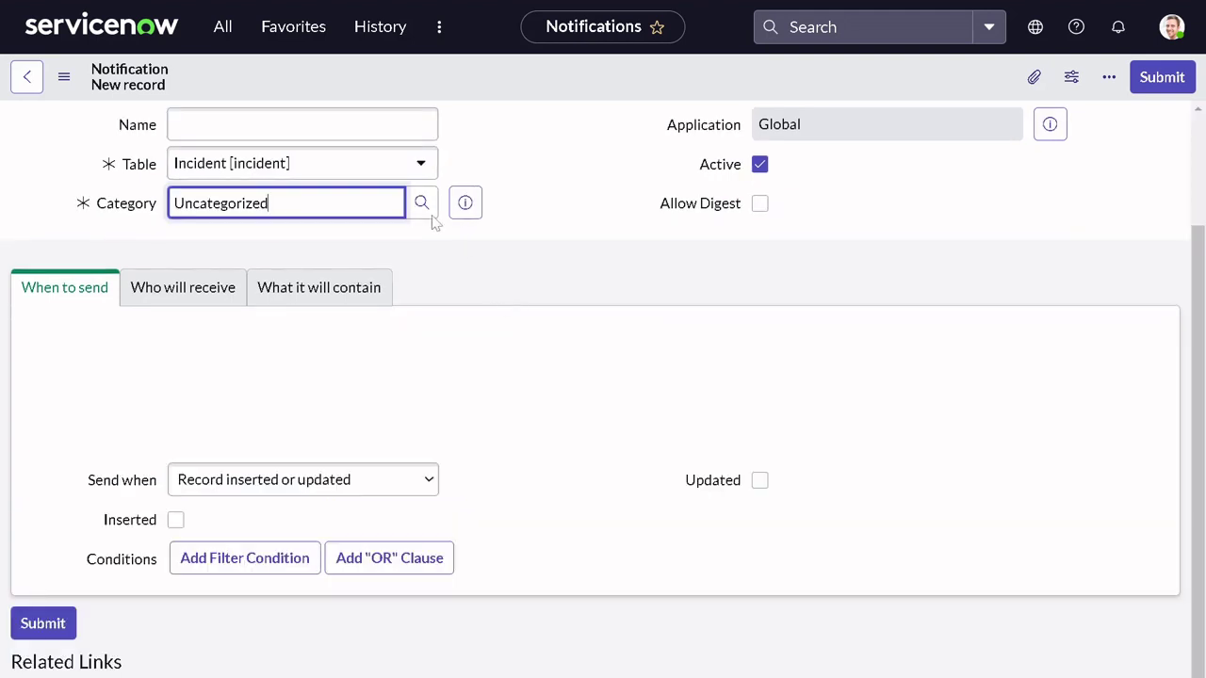
click(312, 123)
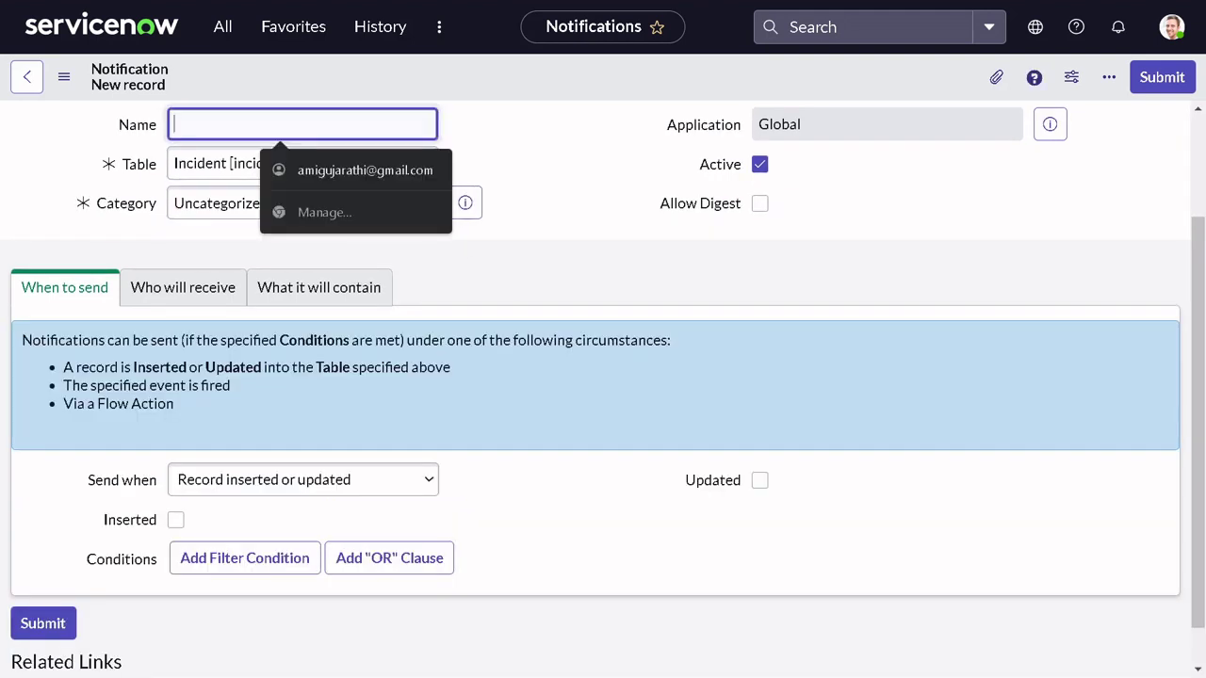
- Name the notification 'Incident reassignment', sent when event incident.reassignment is fired
text(Incident r)
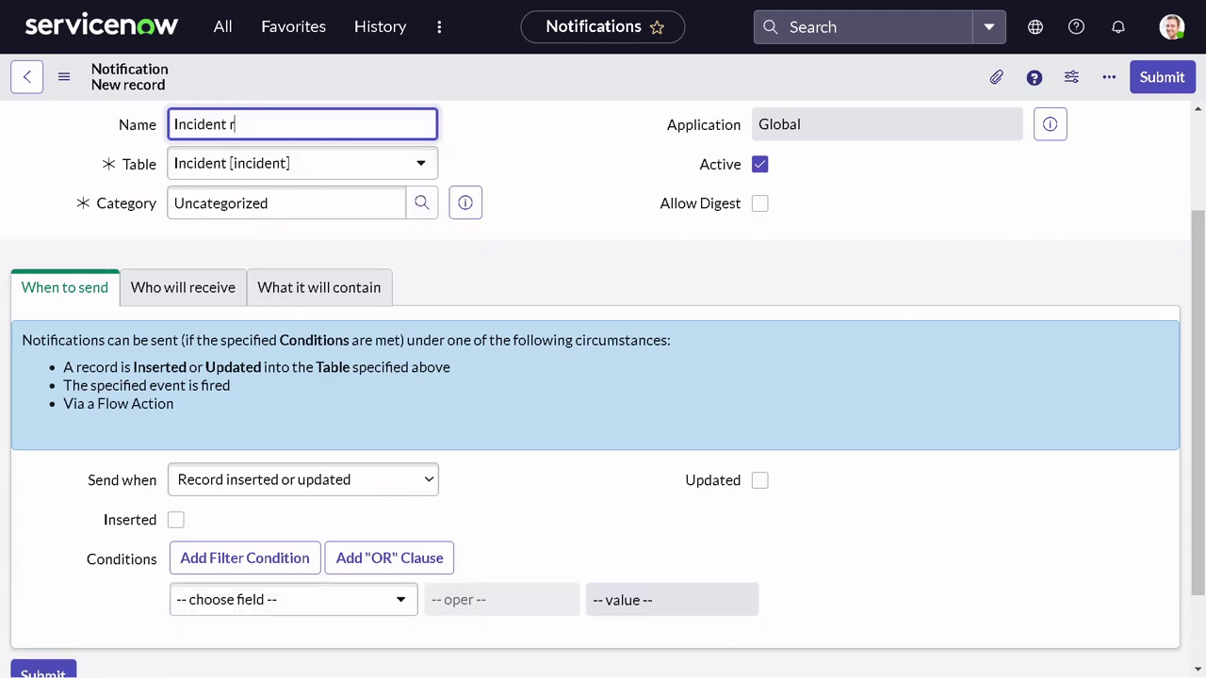
text(eassig)
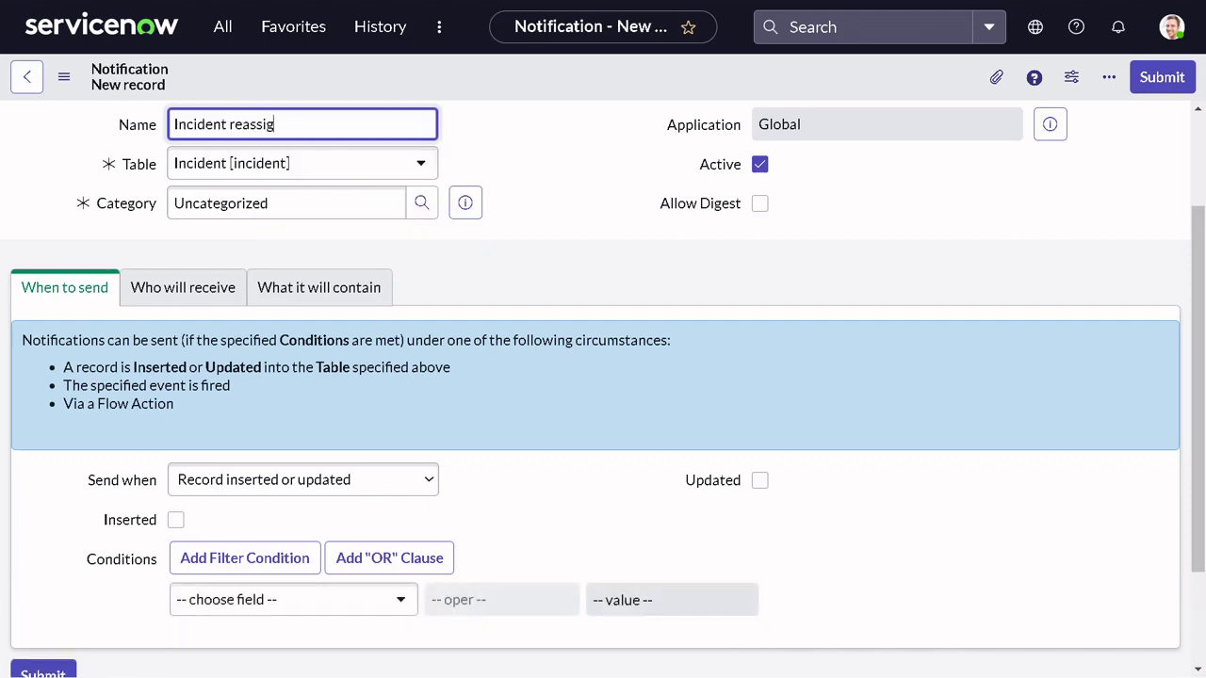
text(nment)
click(303, 480)
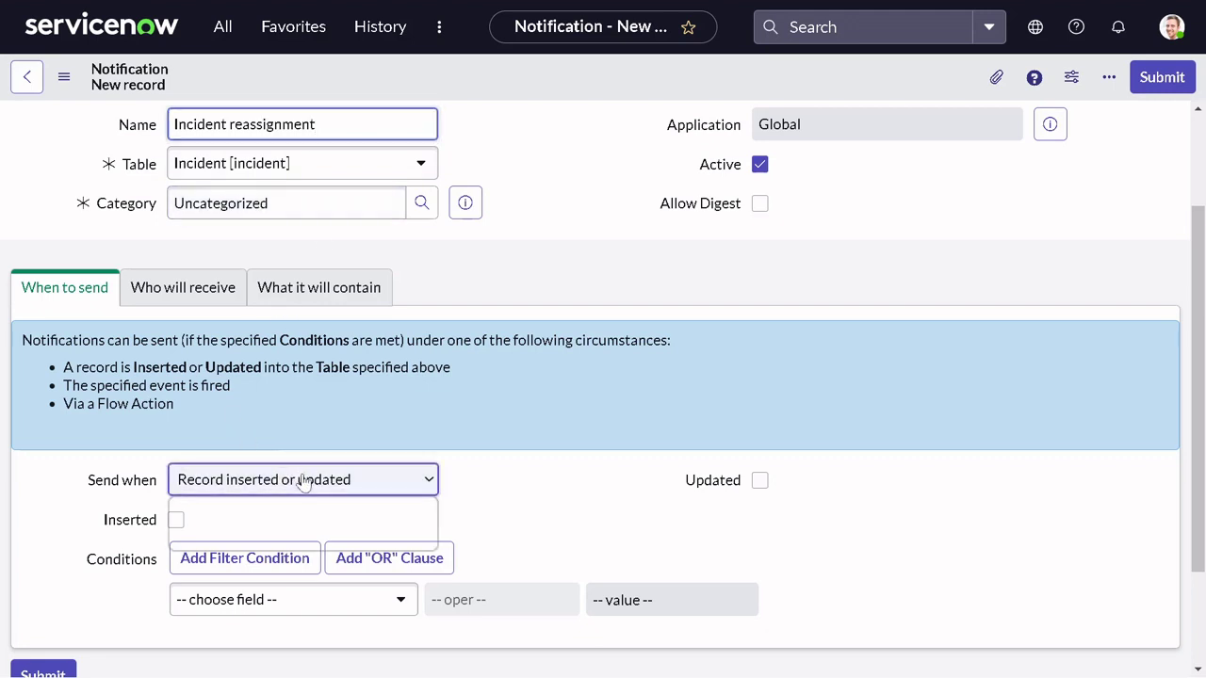
click(281, 527)
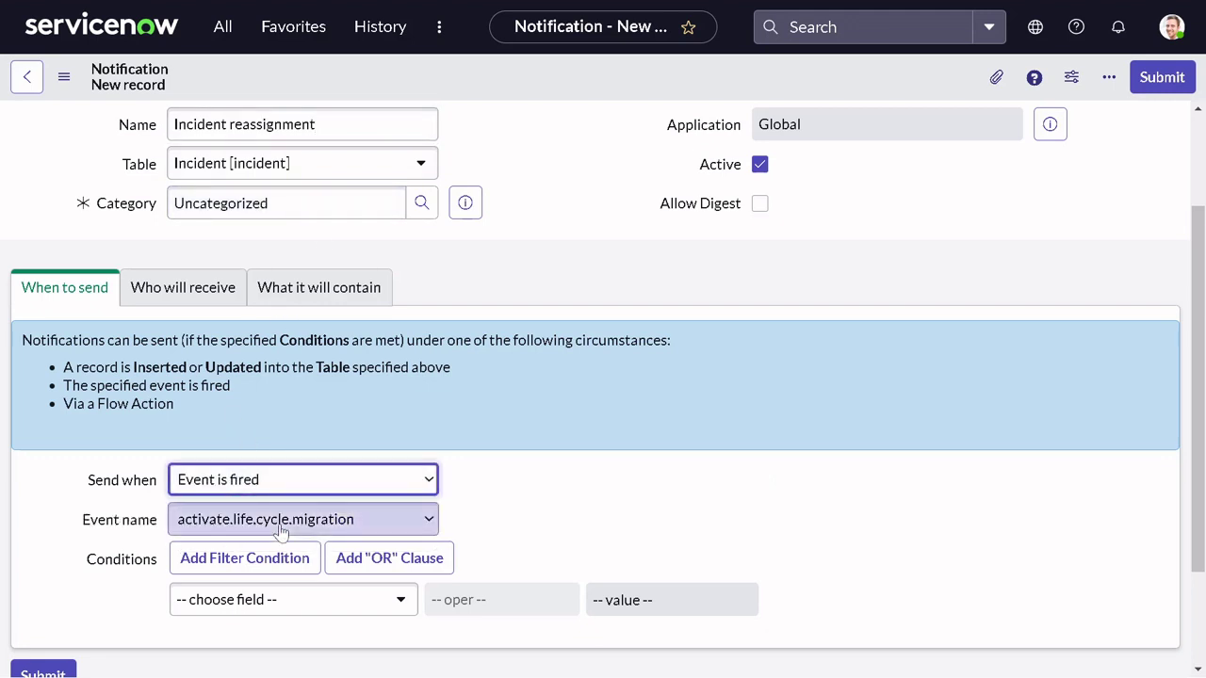
click(298, 526)
scroll(336, 351, down, 8)
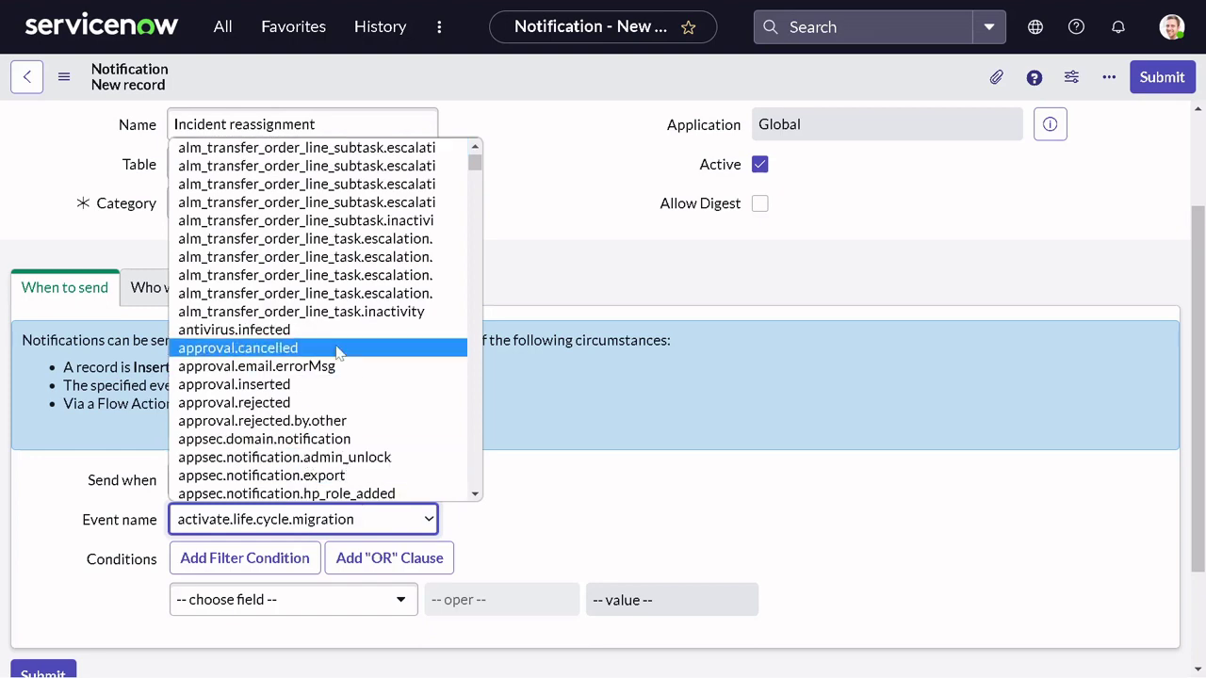
scroll(339, 353, down, 12)
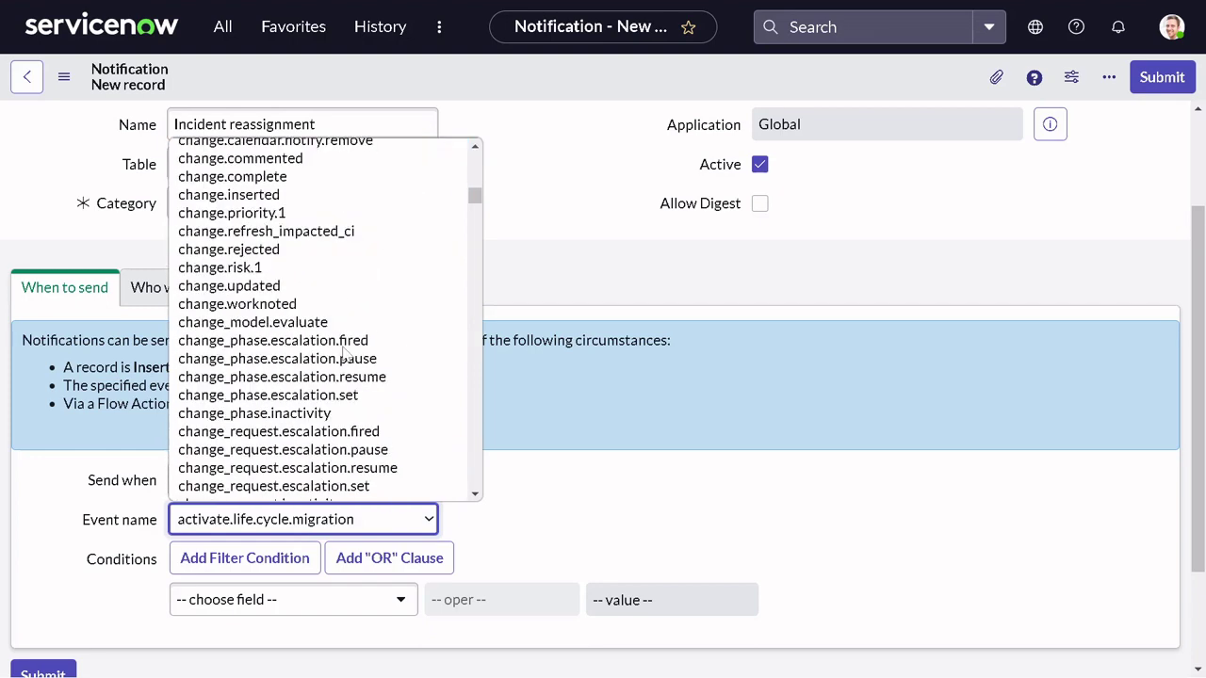
scroll(347, 354, down, 8)
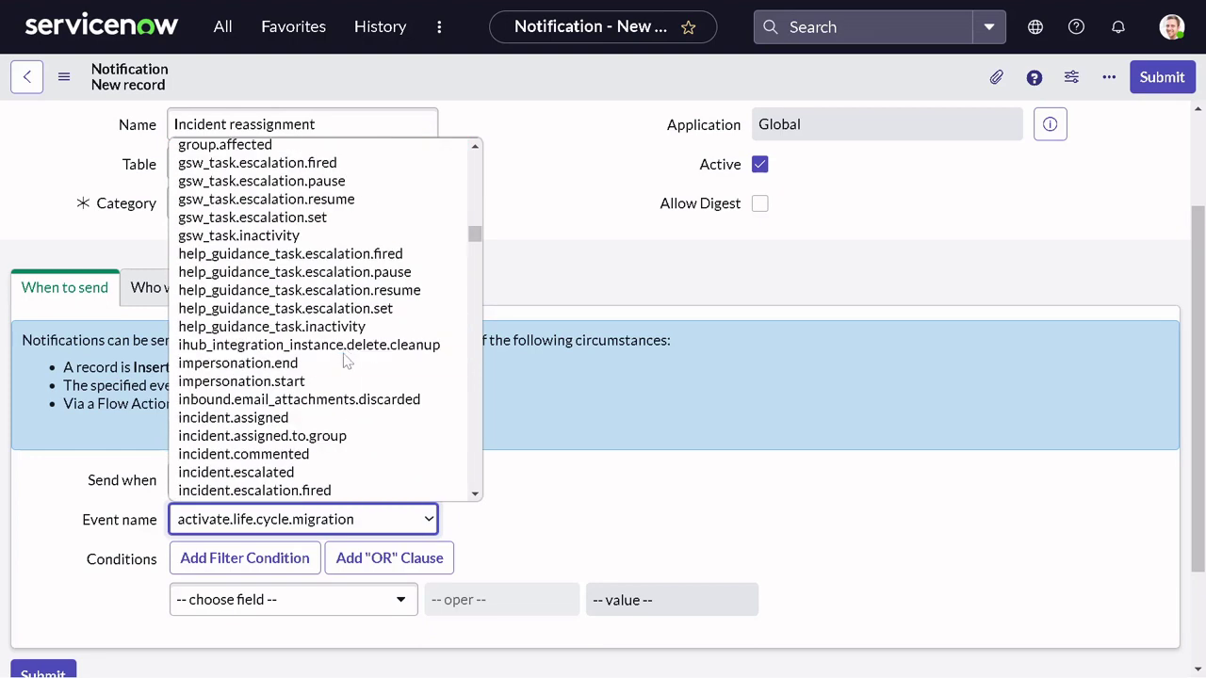
scroll(339, 410, down, 3)
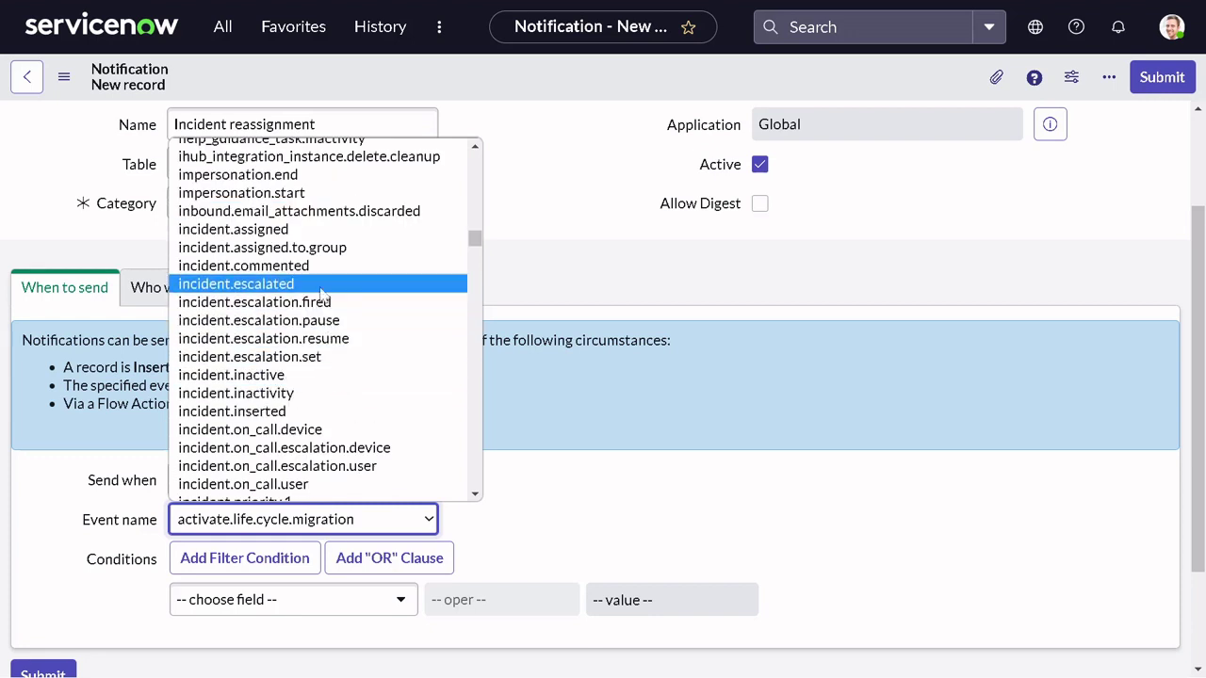
scroll(325, 306, down, 4)
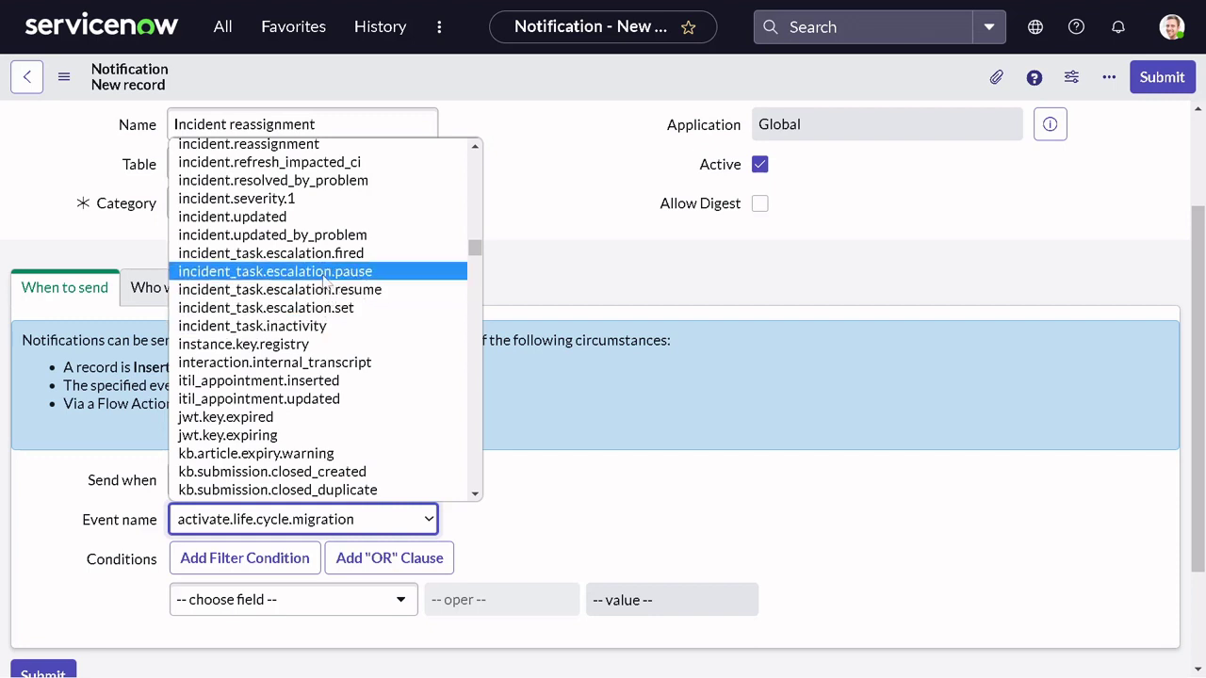
click(316, 144)
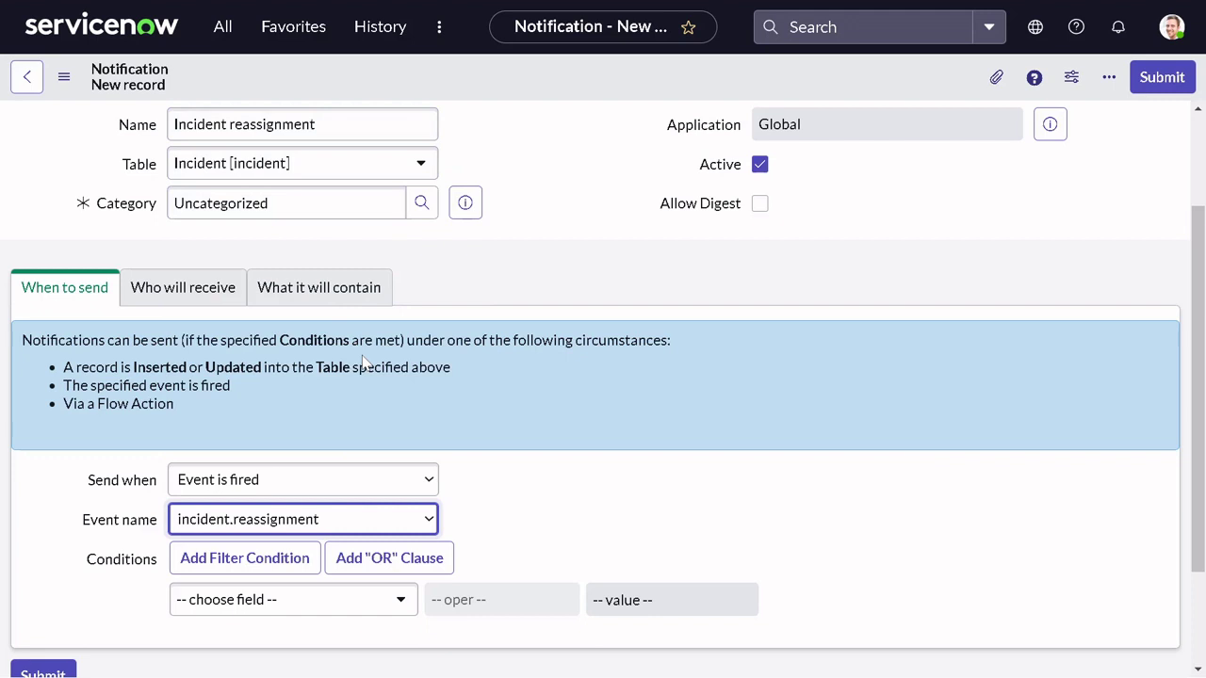
- Unlock Users/Groups in fields and add Caller to the notification's selected recipients
click(166, 295)
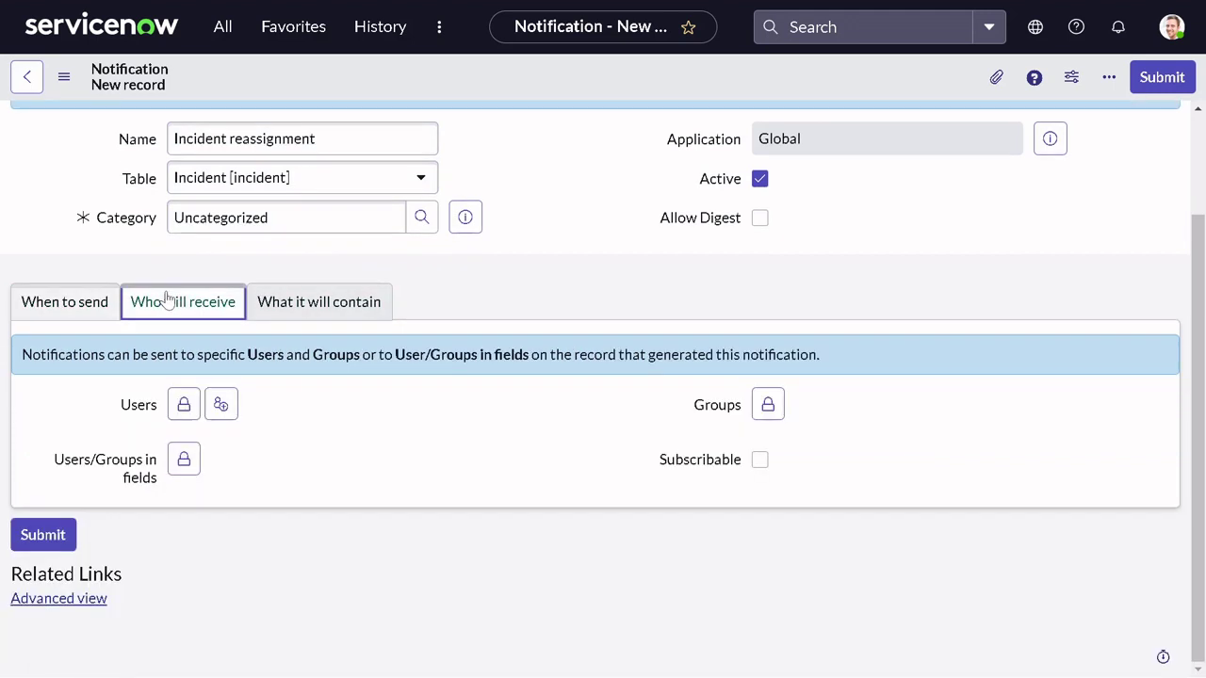
click(75, 313)
scroll(272, 425, down, 2)
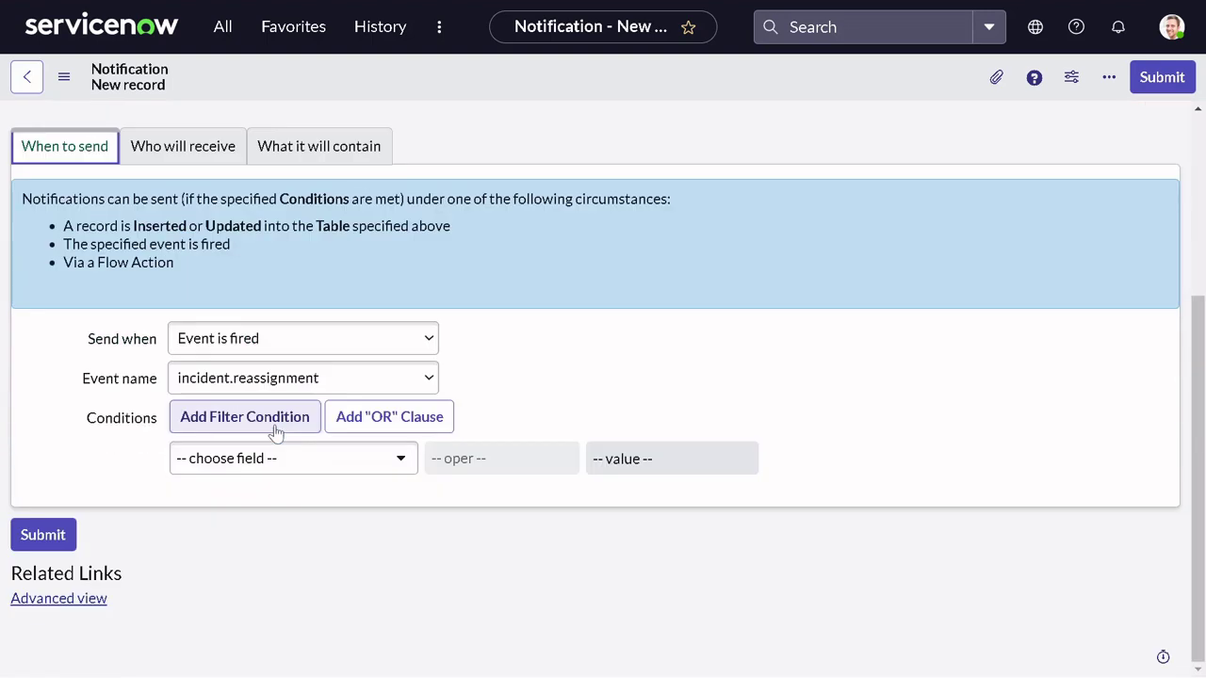
scroll(270, 632, up, 4)
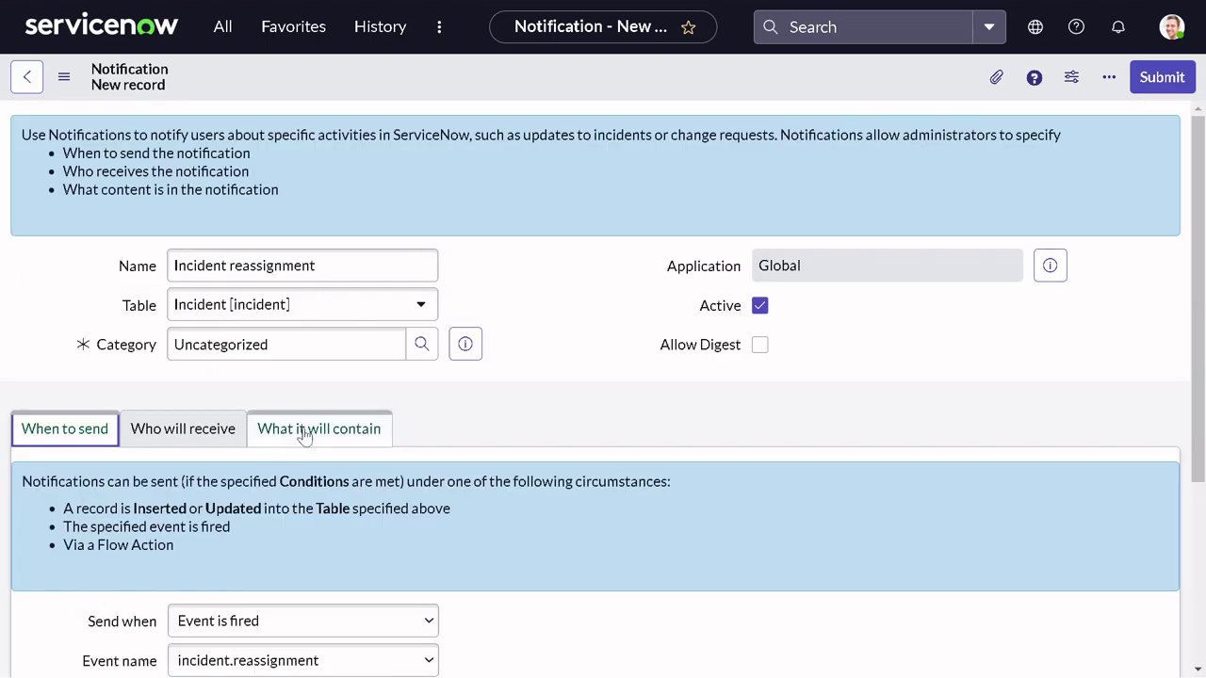
click(196, 435)
scroll(222, 401, down, 2)
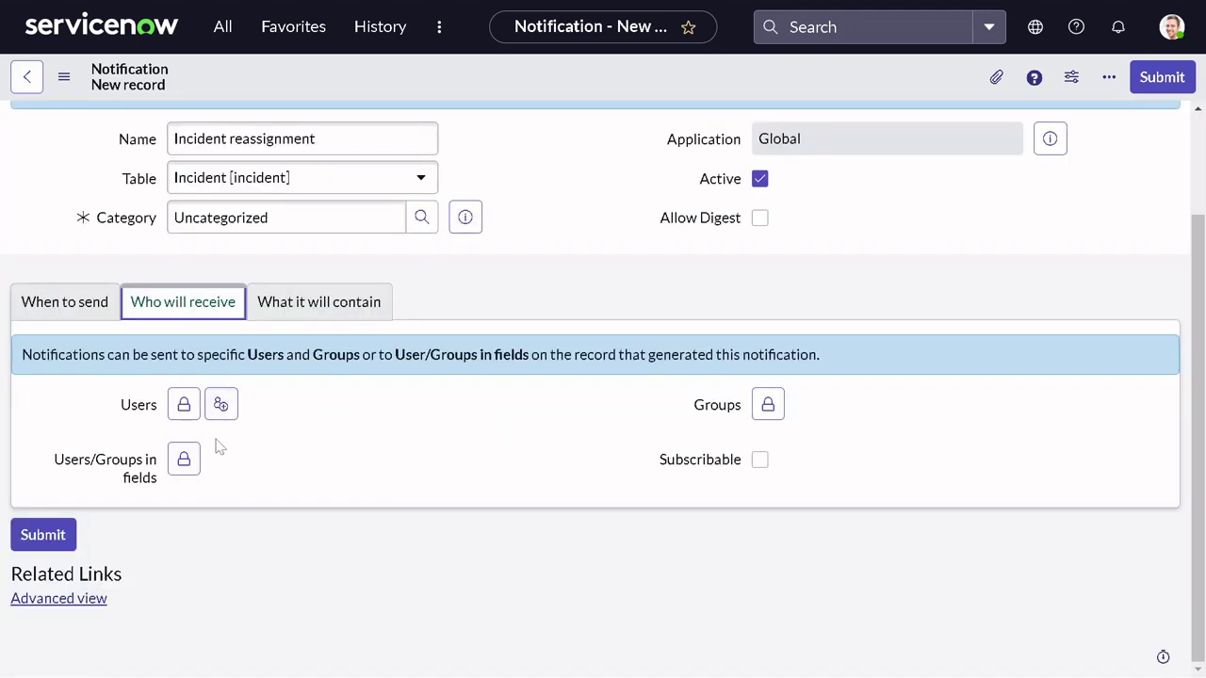
click(183, 458)
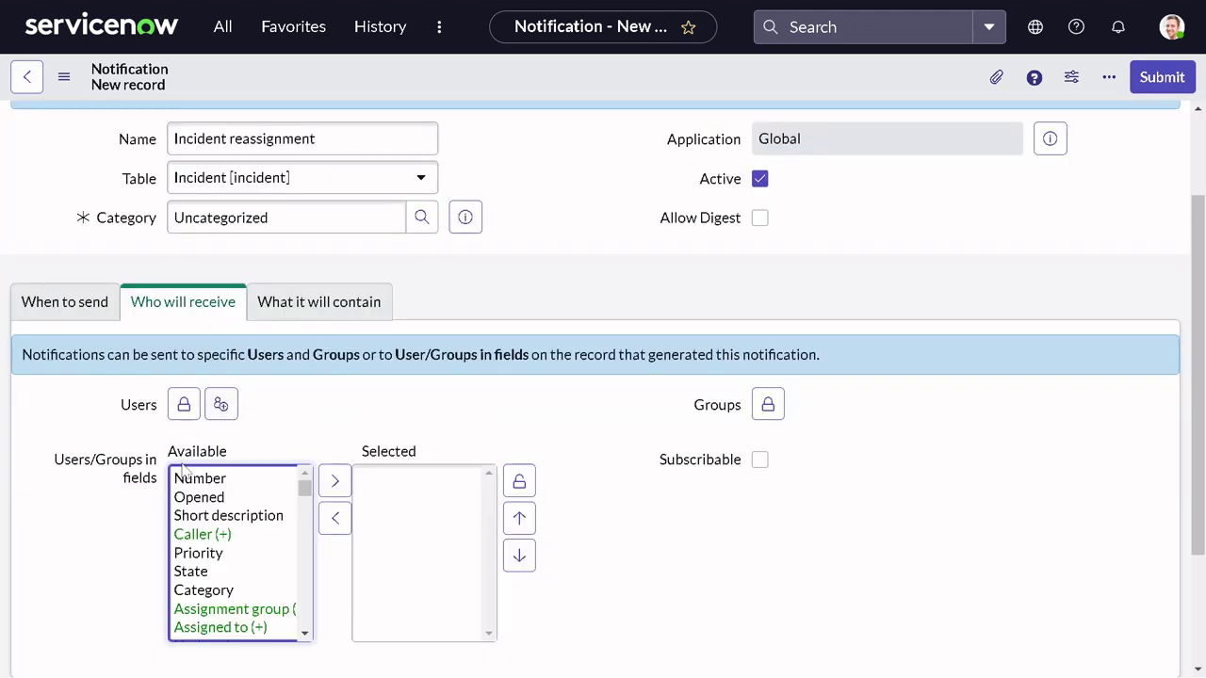
click(226, 534)
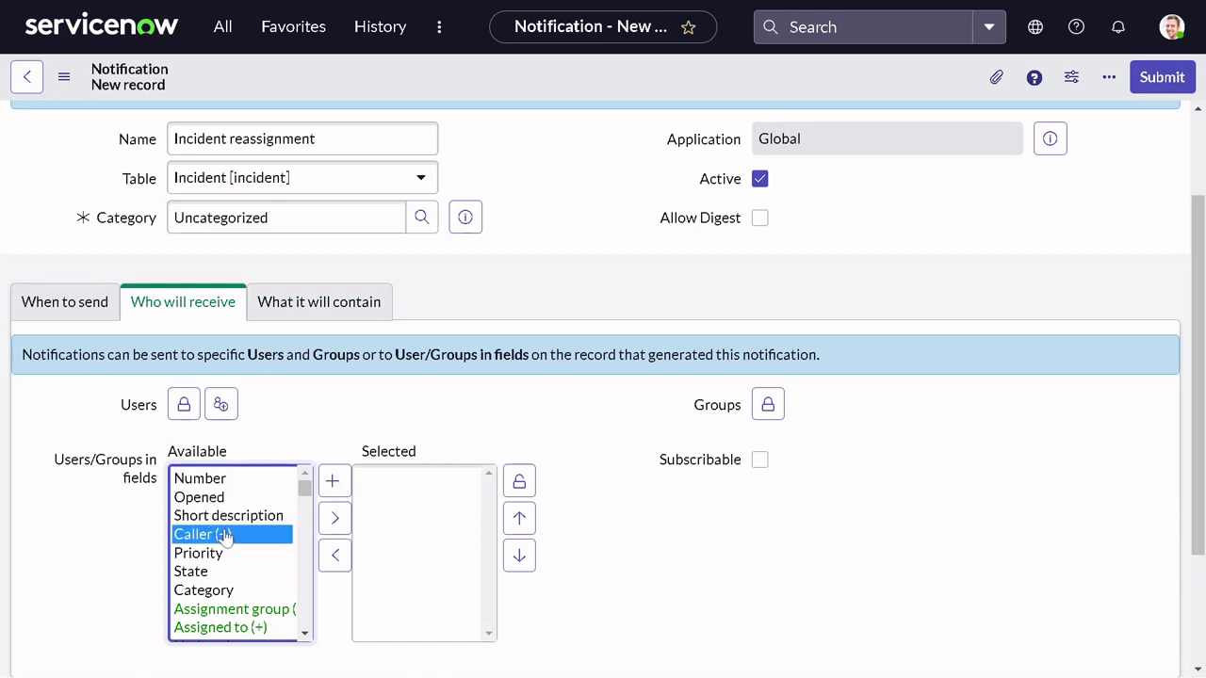
click(335, 517)
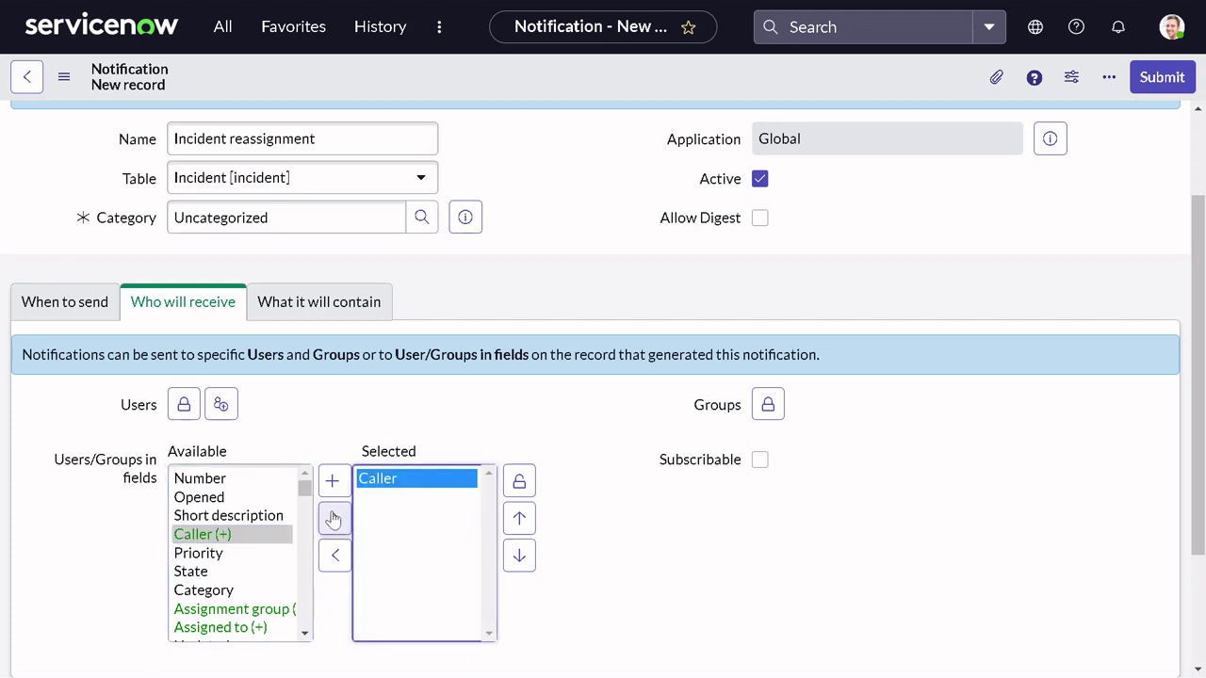
- Show the notification's What it will contain email content settings
scroll(219, 589, down, 3)
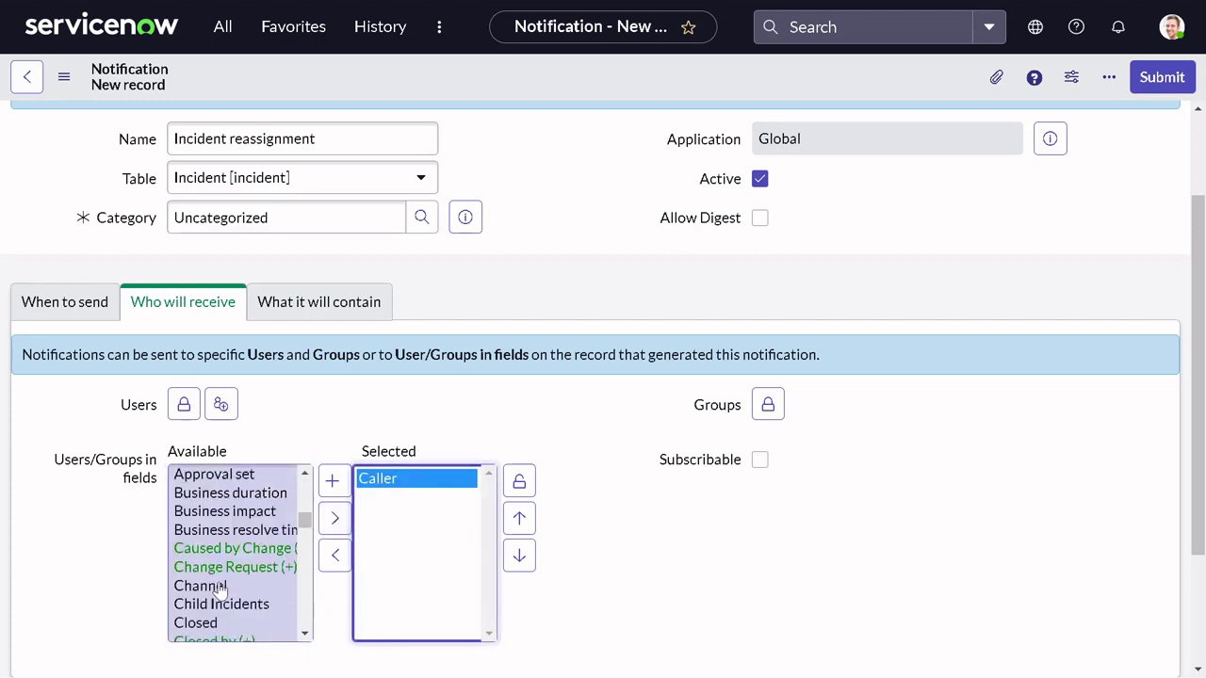
scroll(219, 589, down, 5)
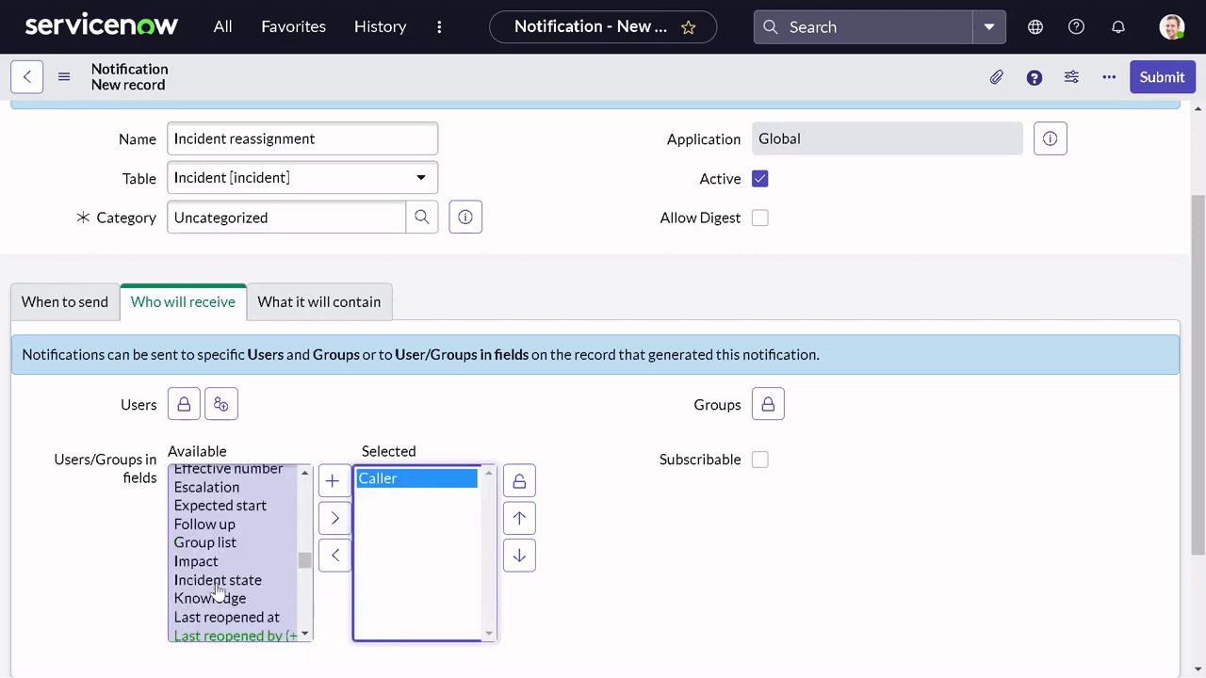
scroll(217, 589, down, 10)
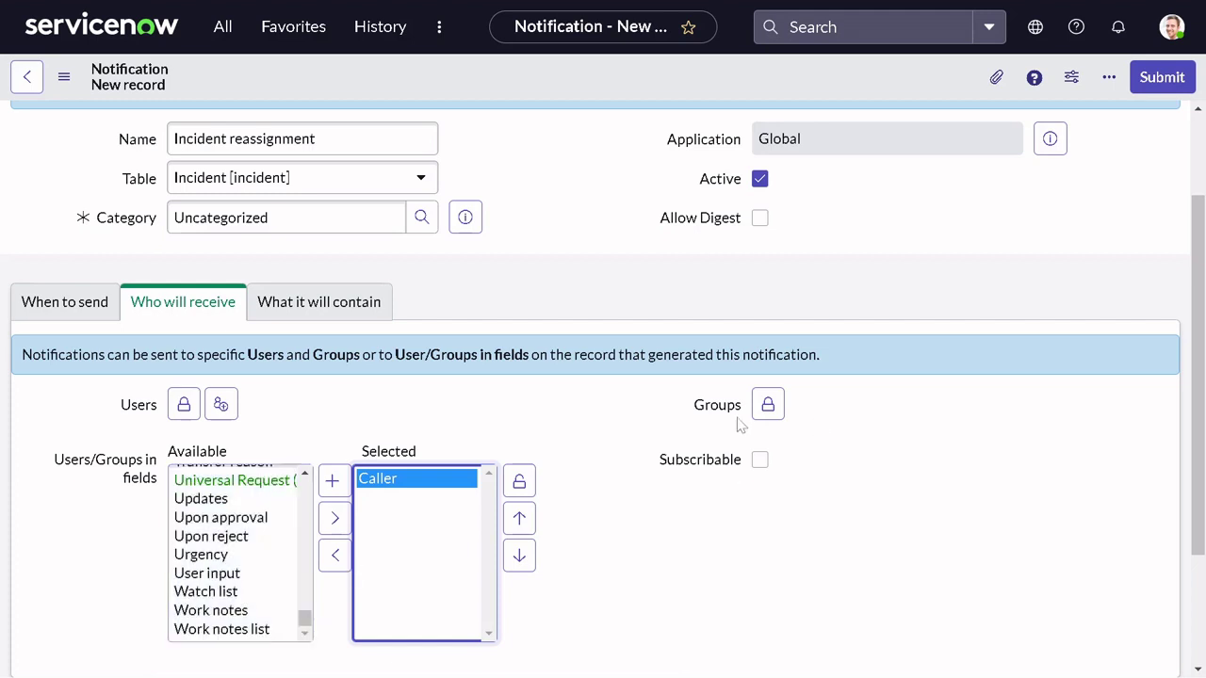
click(356, 319)
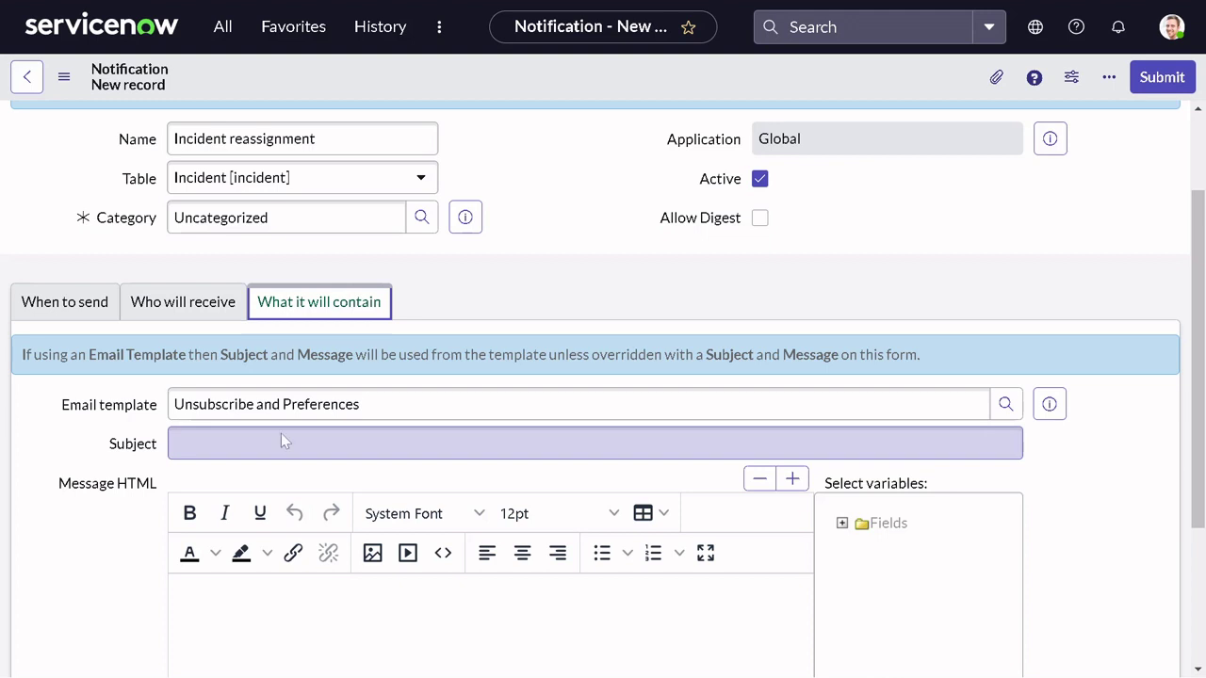
- Set the notification subject to 'Playing with your incident'
scroll(285, 415, down, 3)
click(174, 216)
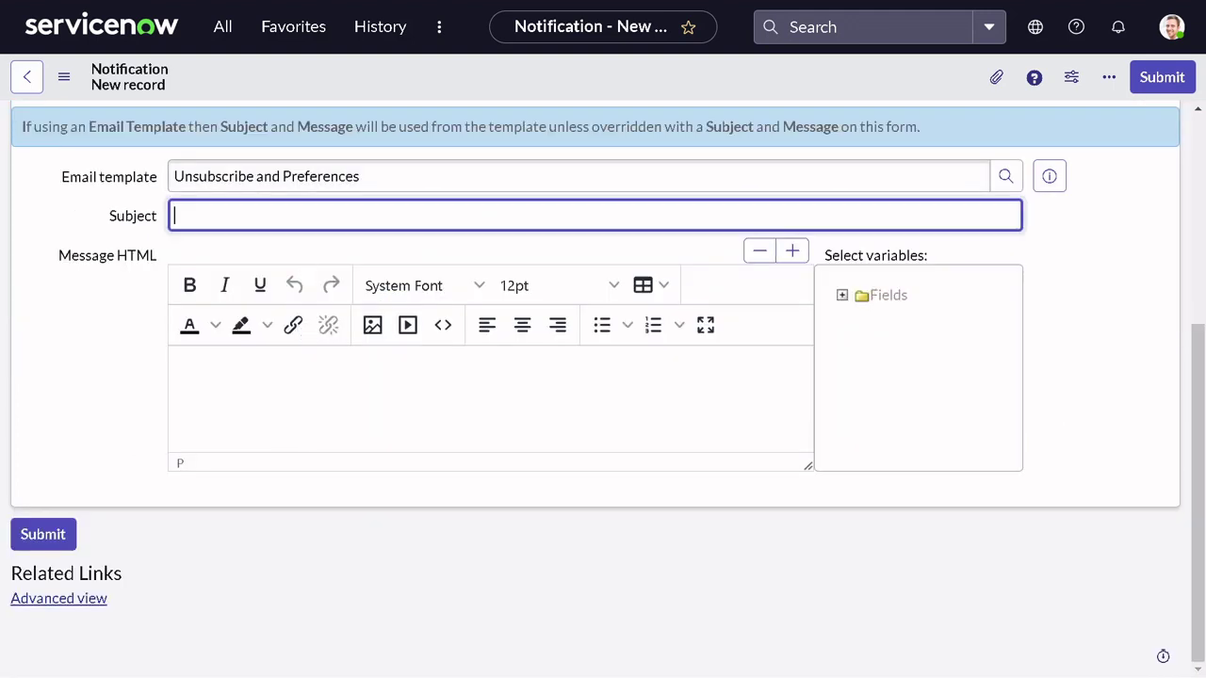
text(Playing with your)
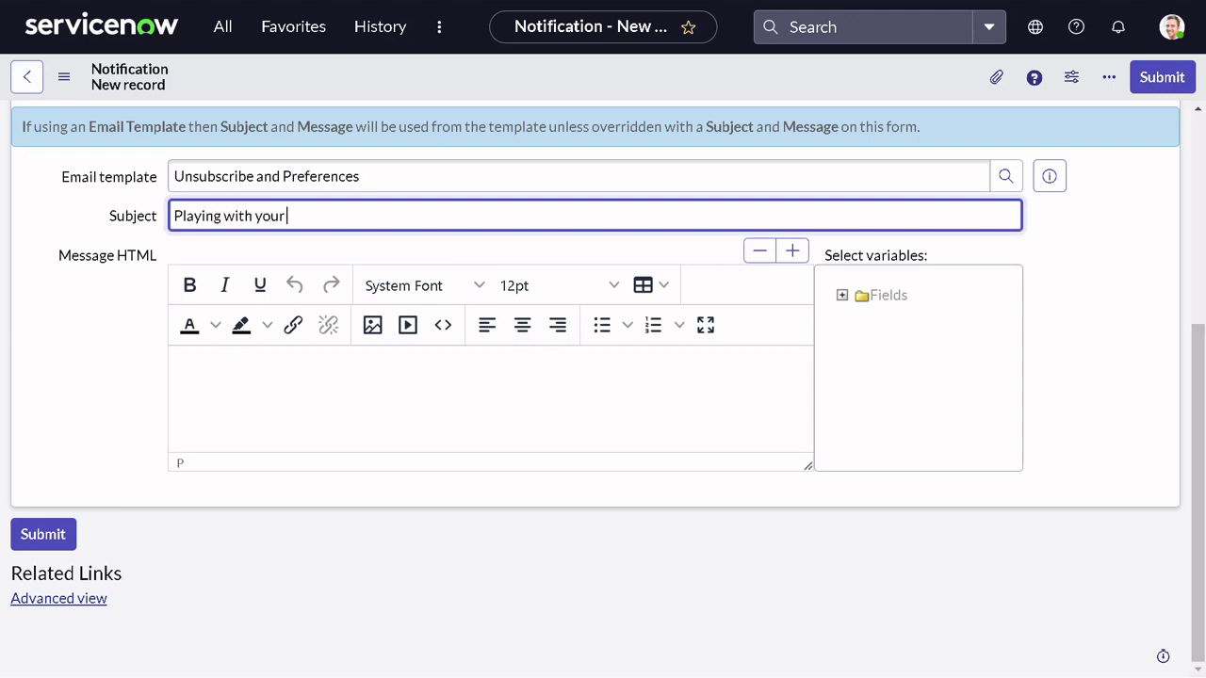
text( incident)
- Write the message 'People are really playing with your incident please escalate'
click(185, 374)
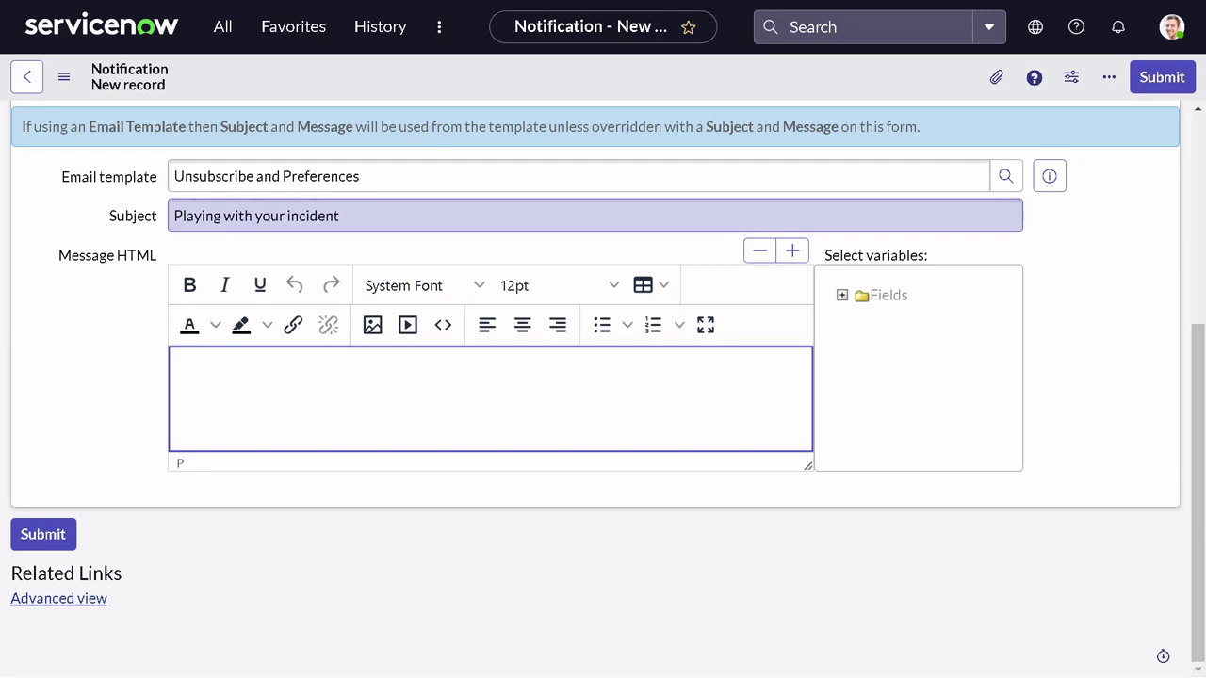
text(Pe)
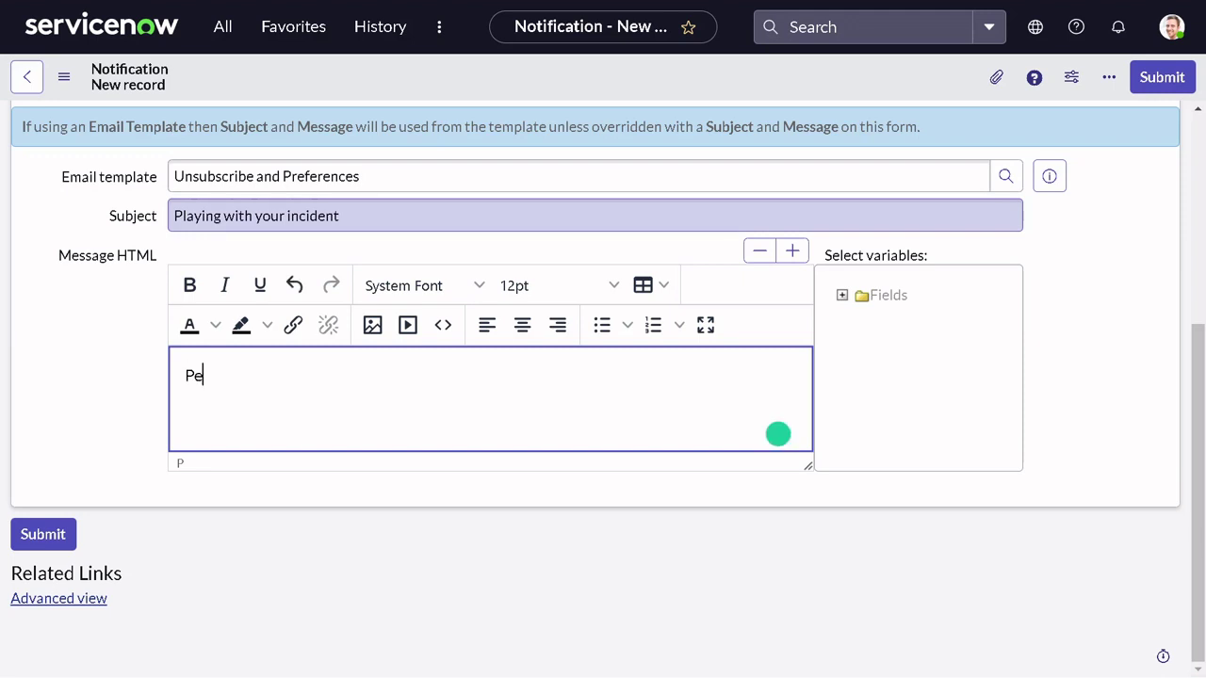
text(ople are really pla)
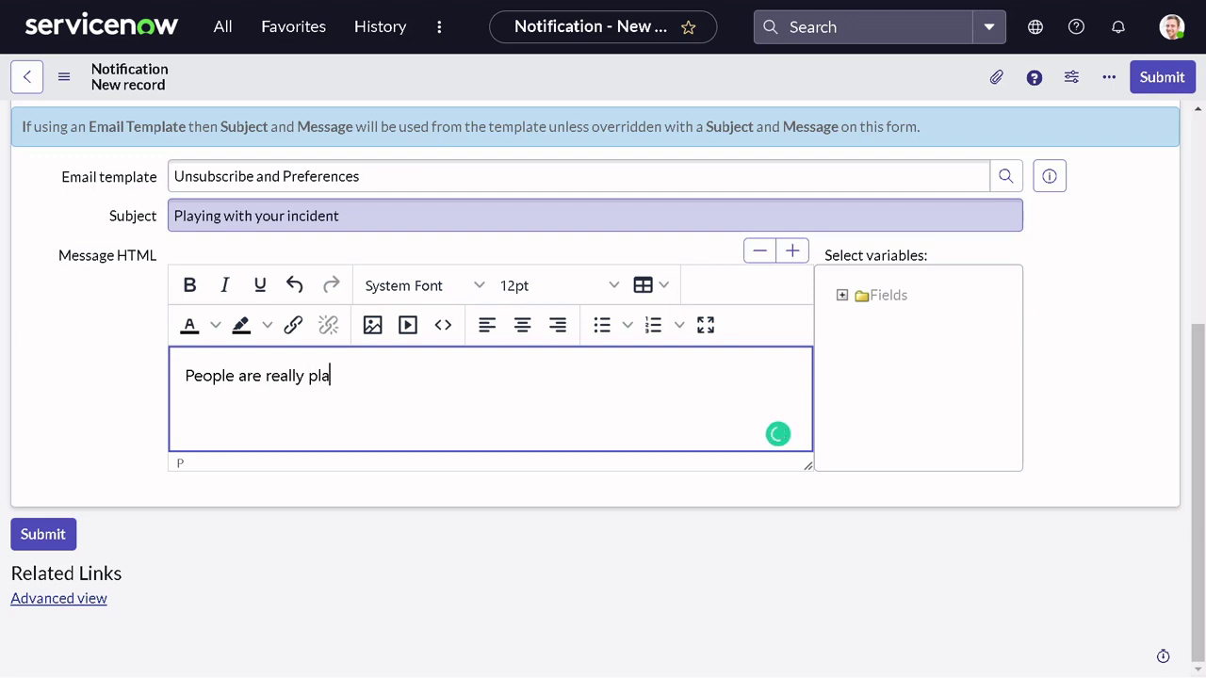
text(ying with you)
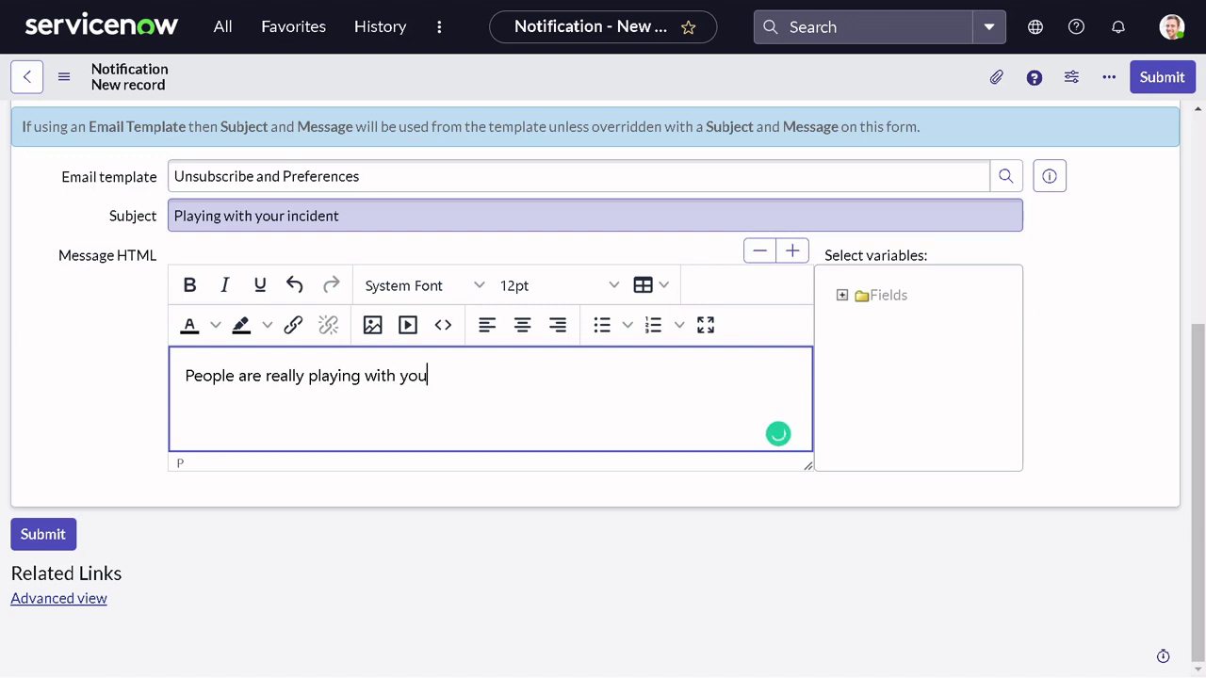
text(r incident please e)
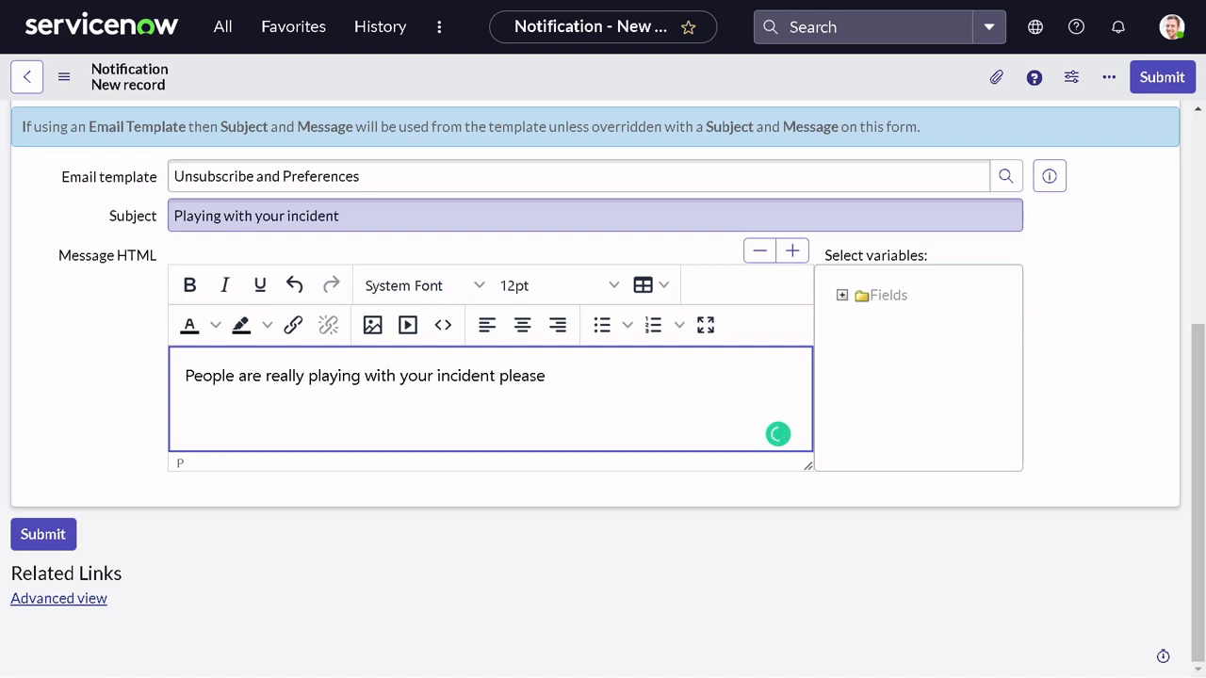
text(scalate)
- Save the Incident reassignment notification as an active EMAIL record on the Incident table
right_click(500, 81)
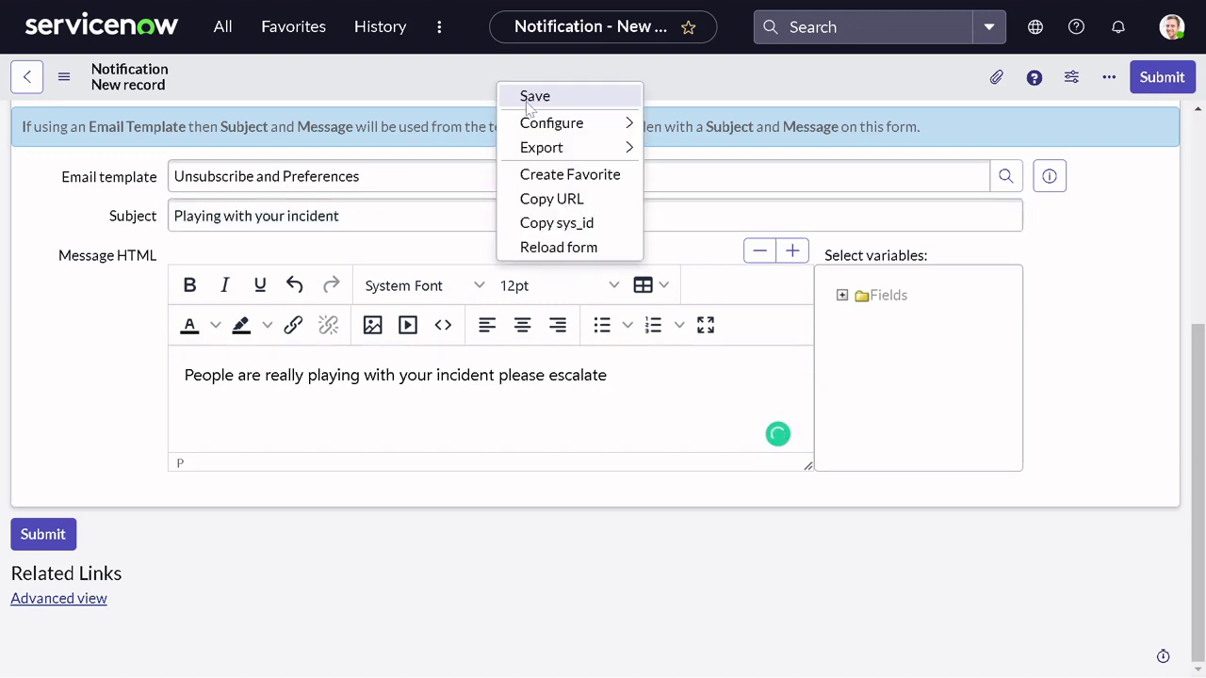
click(526, 98)
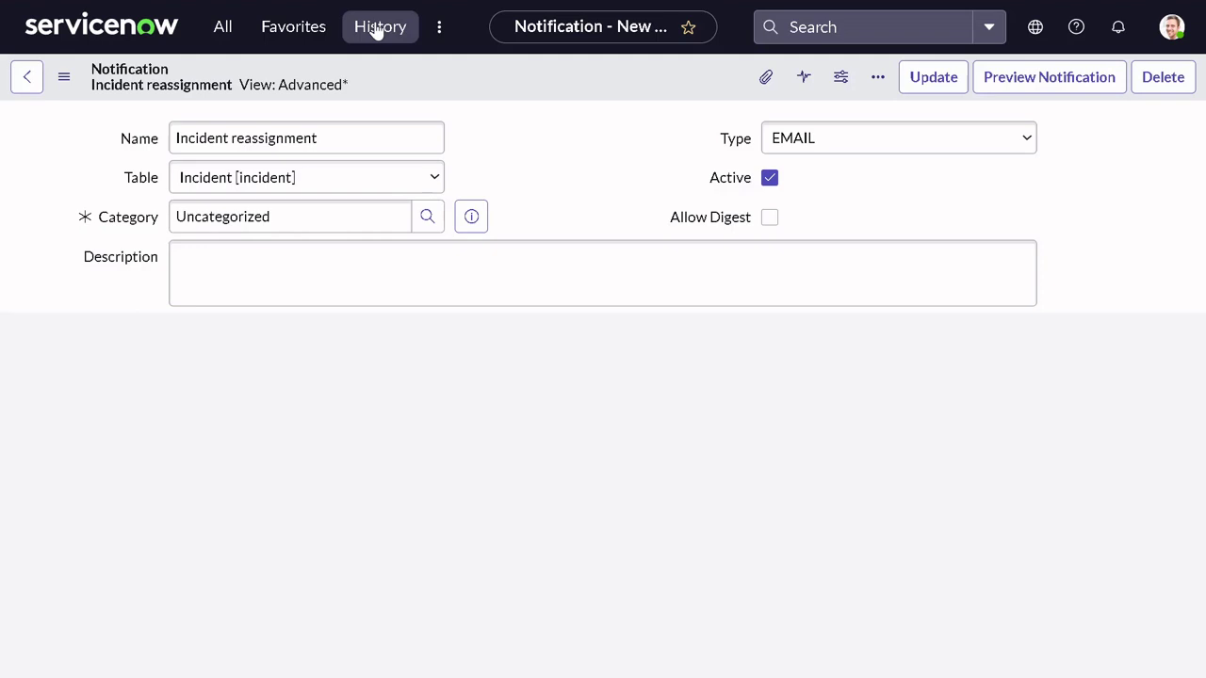
click(377, 27)
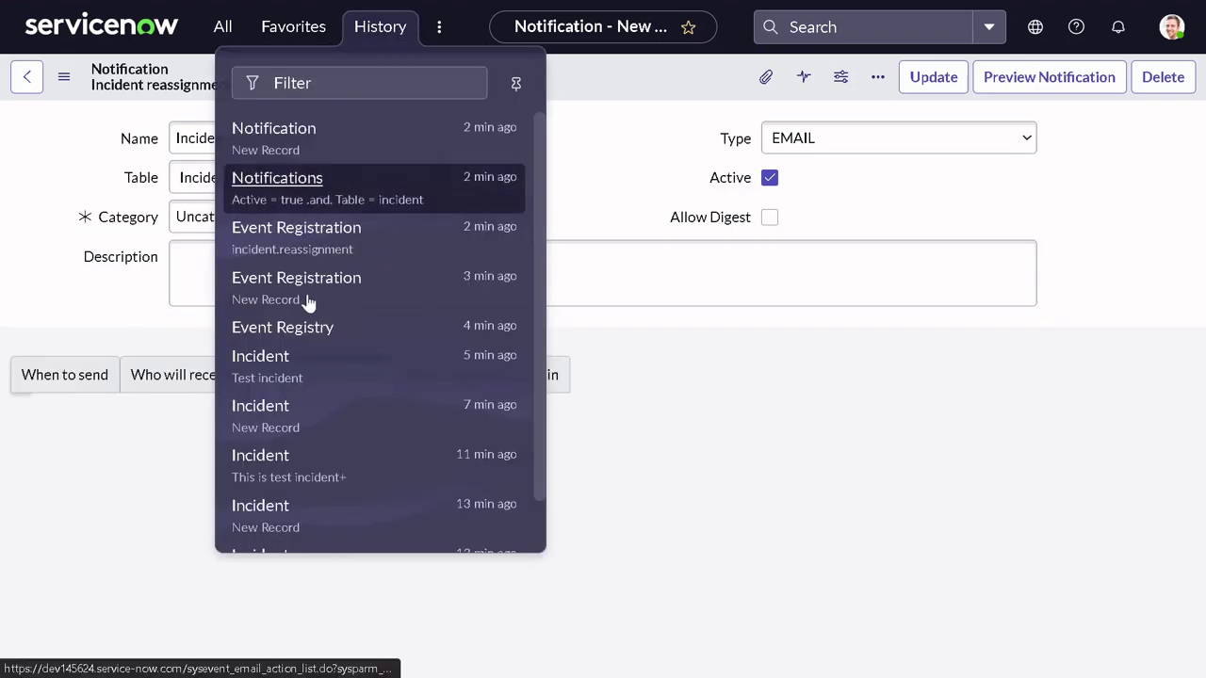
- Open incident INC0010002 from History and show its Business Rules list via Configure
click(283, 365)
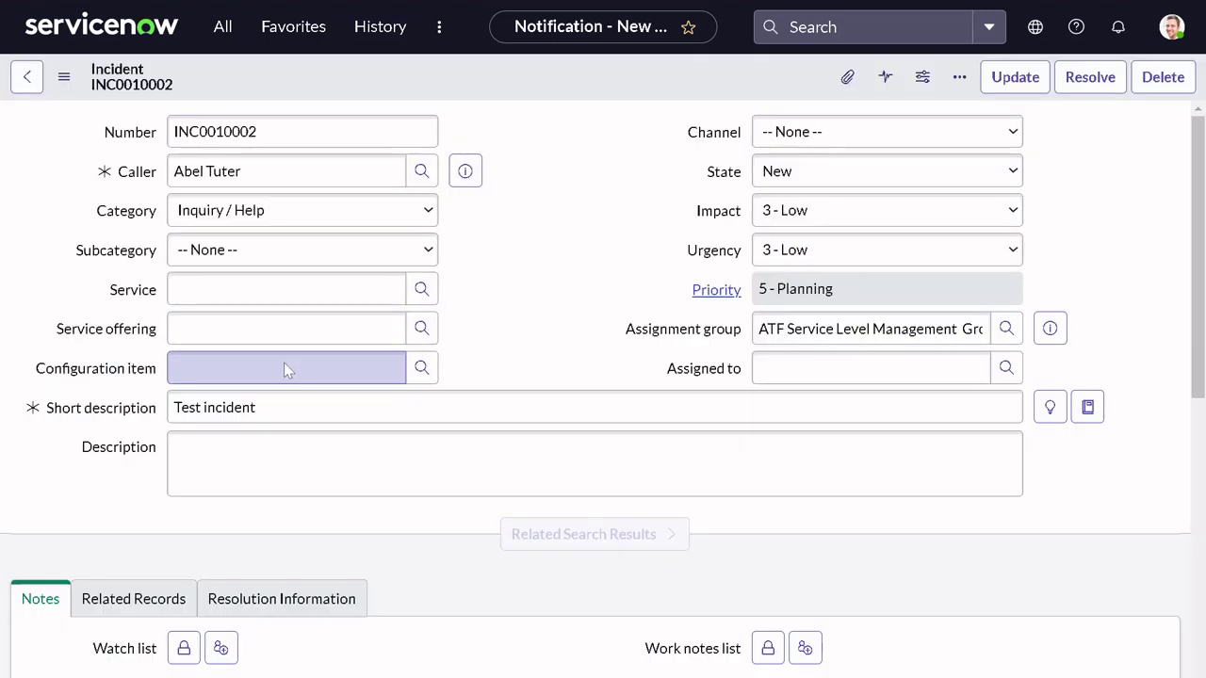
right_click(519, 96)
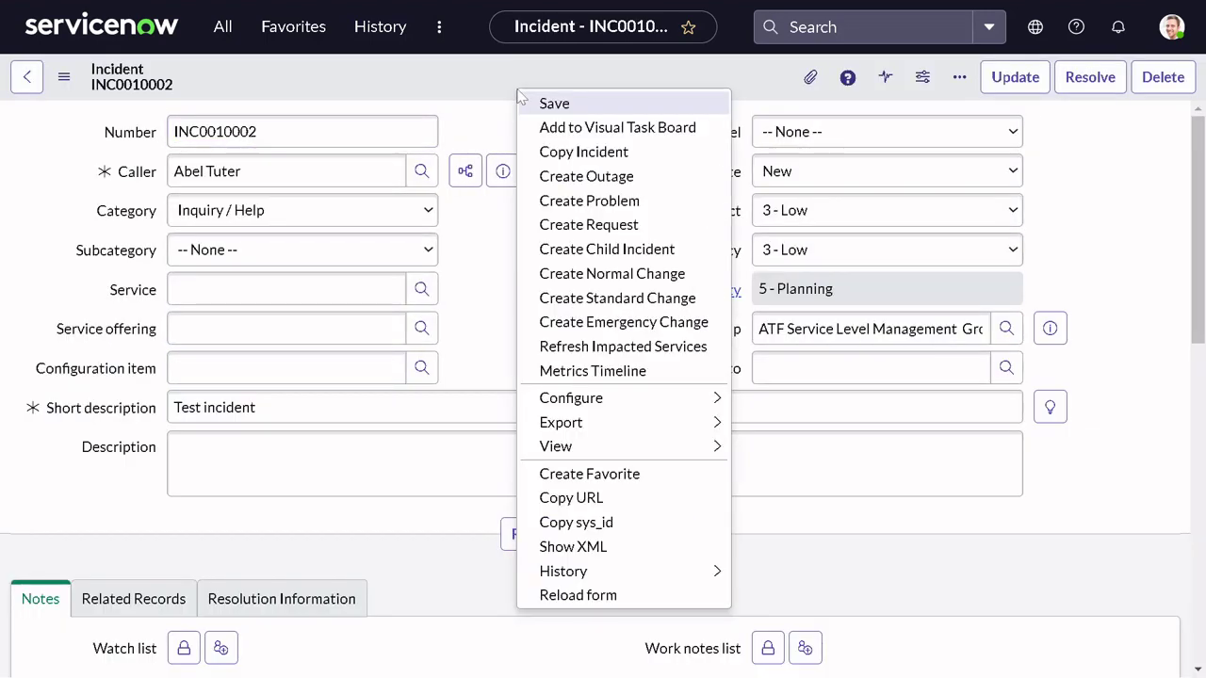
mouse_move(595, 404)
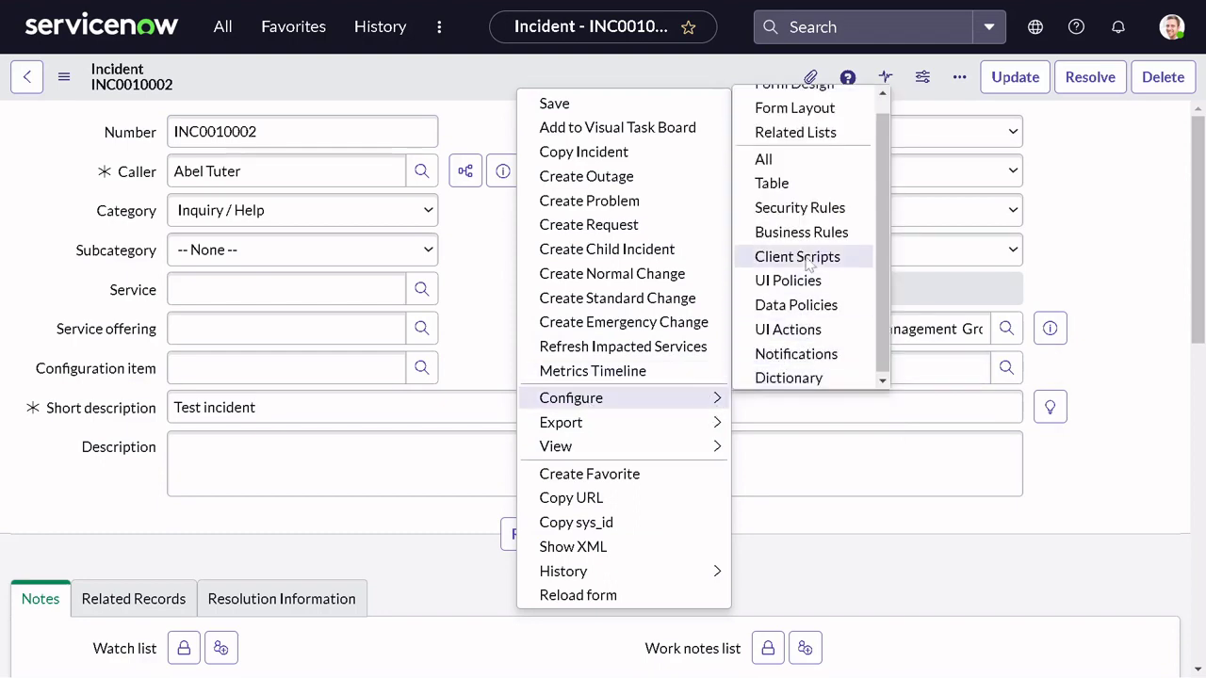
click(800, 234)
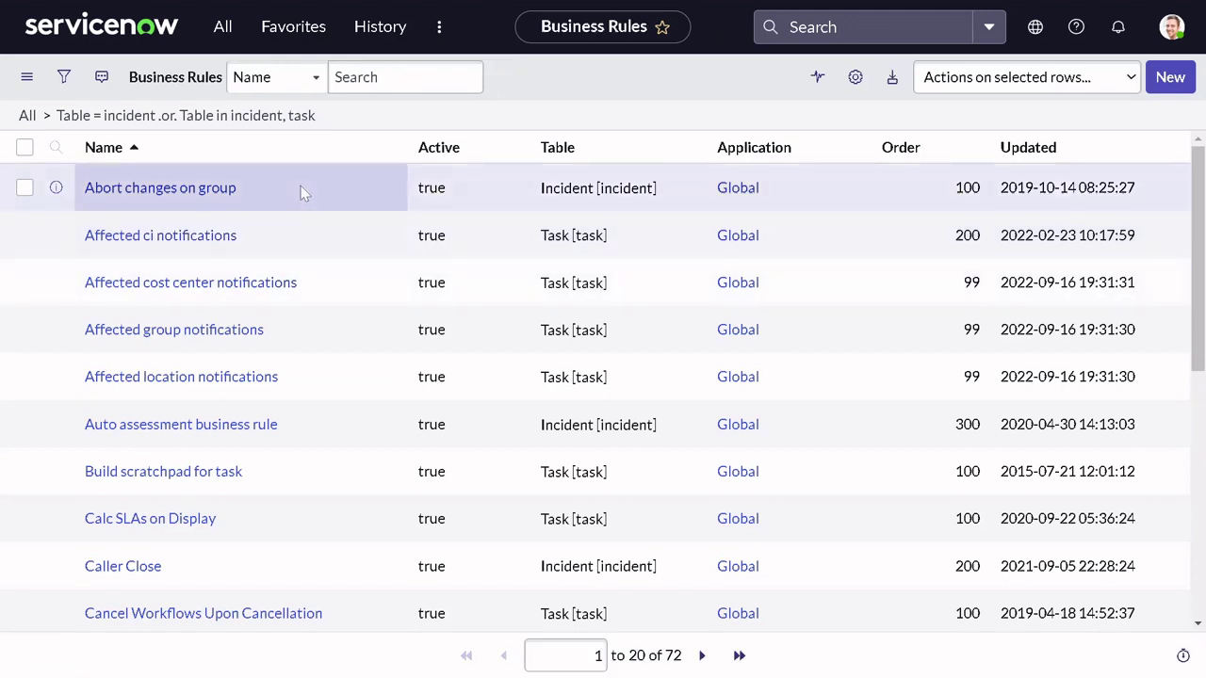
- Create a new business rule named 'Incident reassignment'
click(1185, 85)
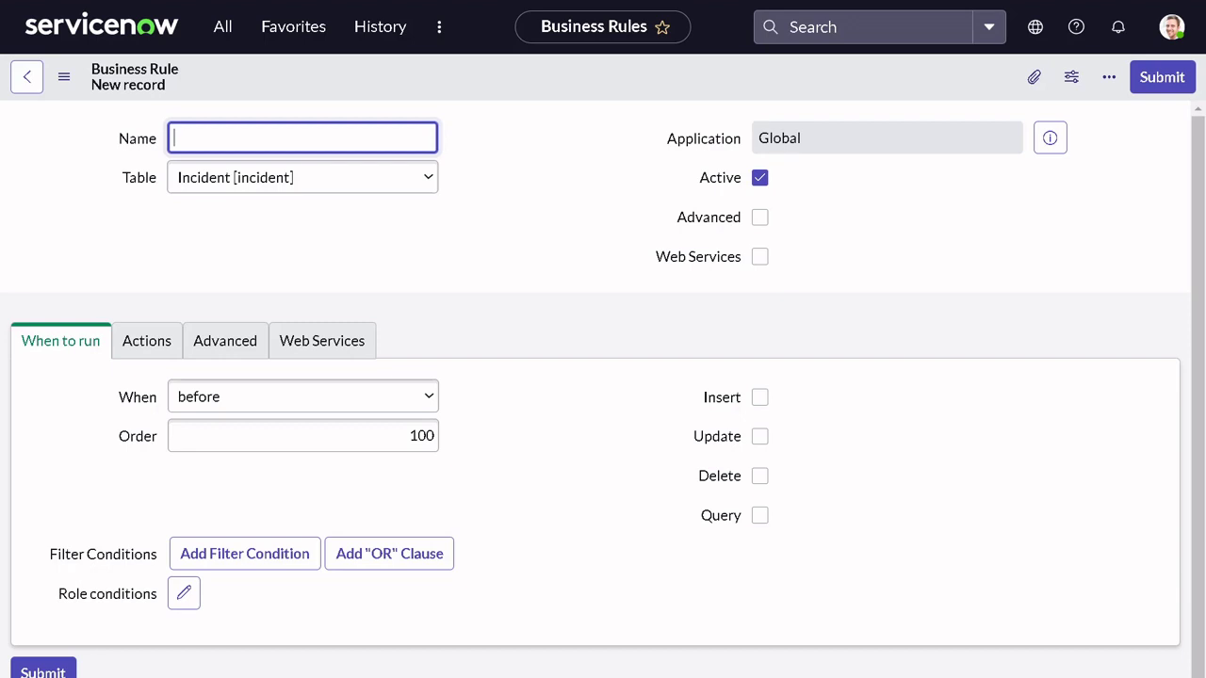
text(Inc)
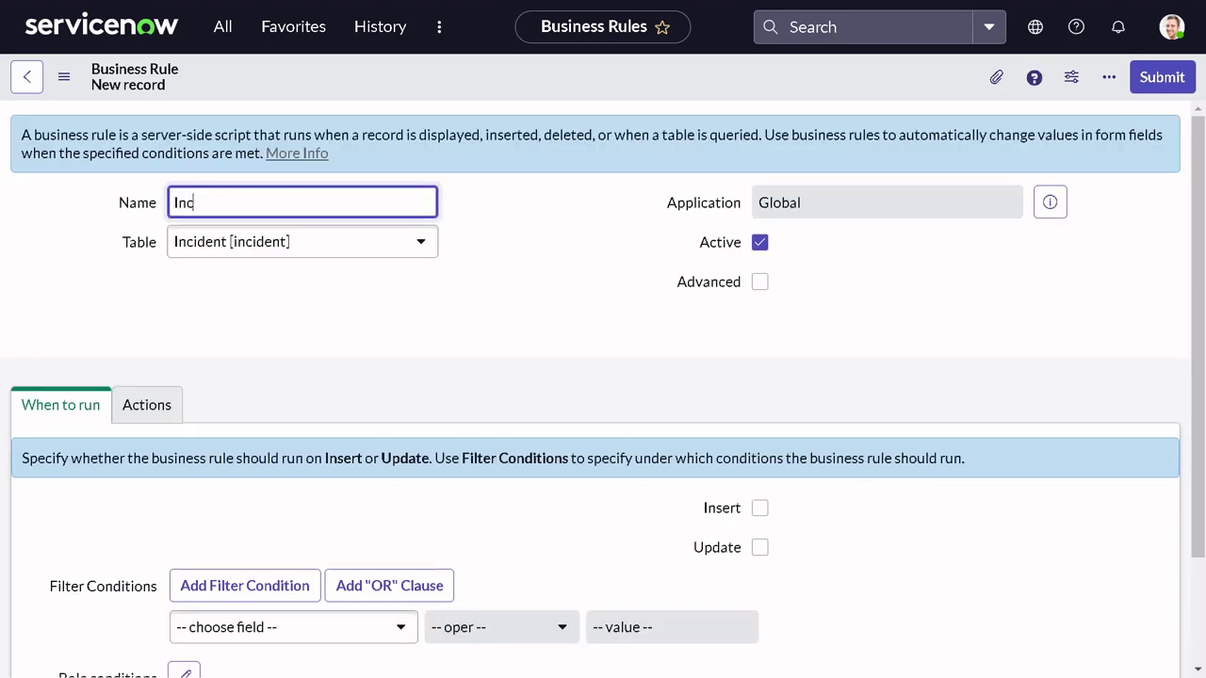
text(ident reassi)
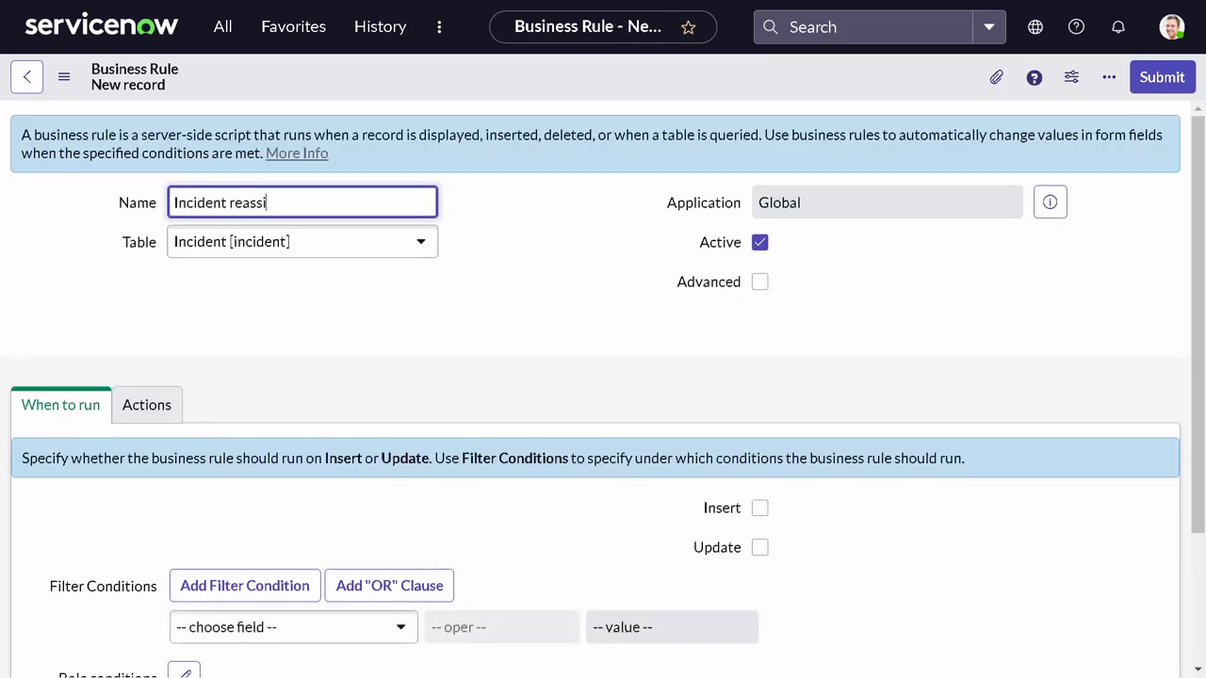
text(gnment)
- Mark the business rule Advanced and make it run after Update
click(761, 283)
scroll(669, 347, down, 3)
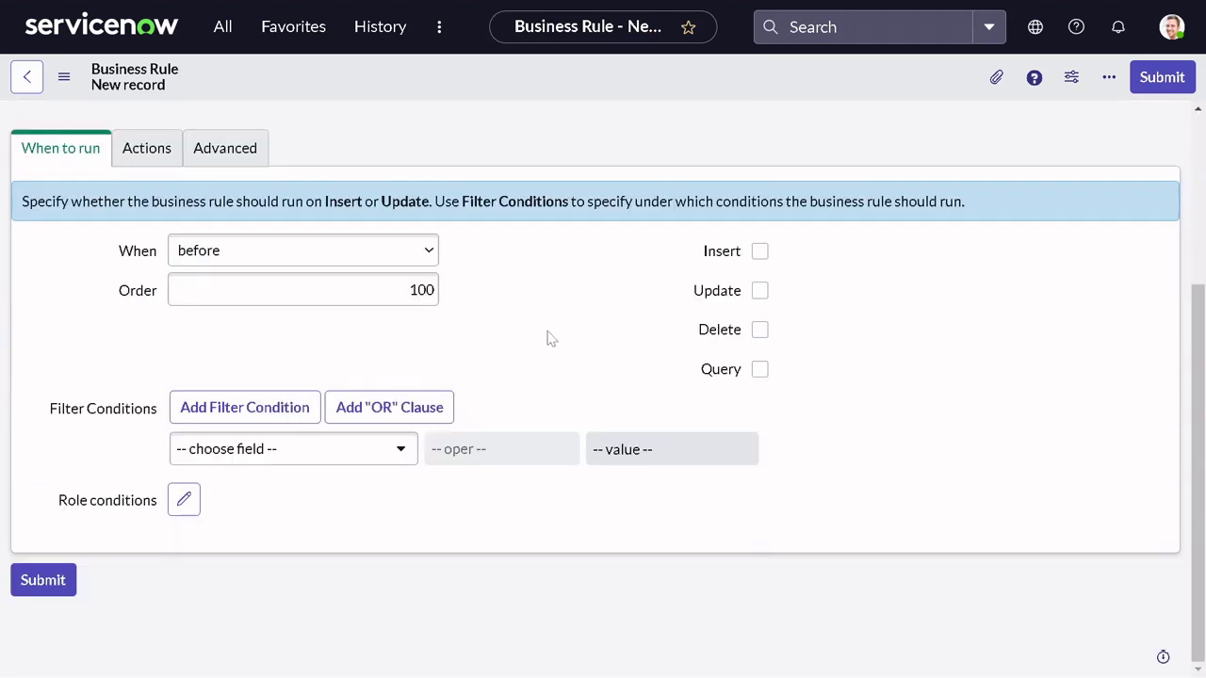
click(317, 254)
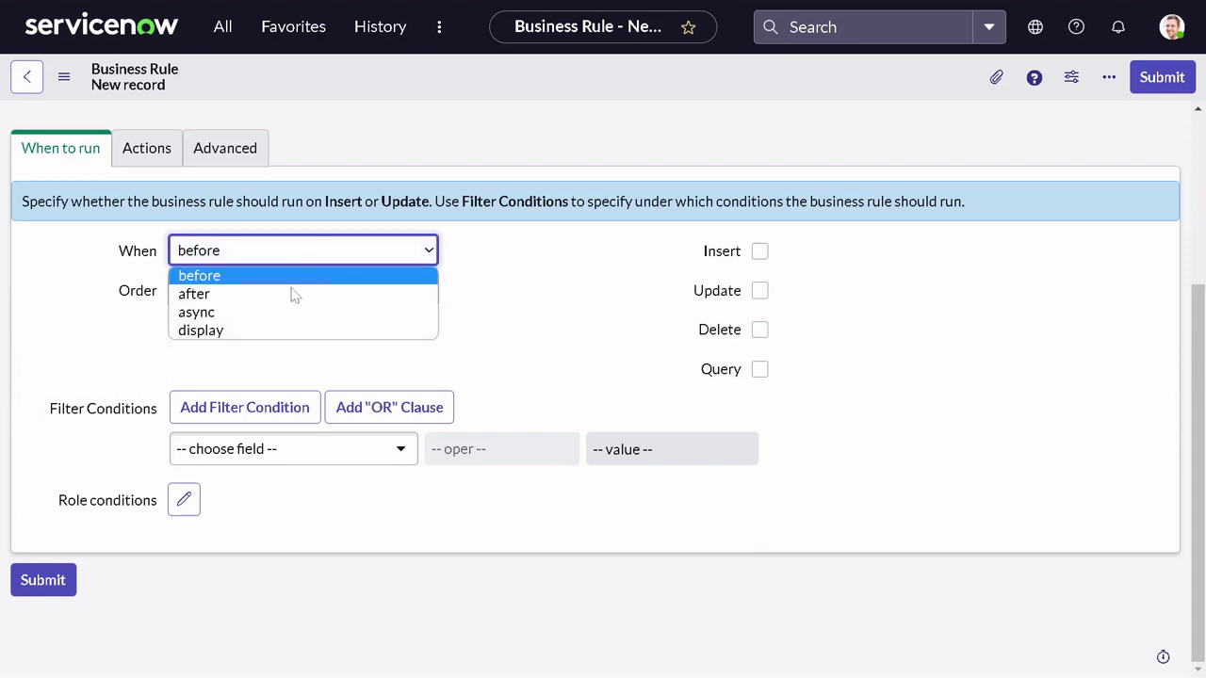
click(239, 294)
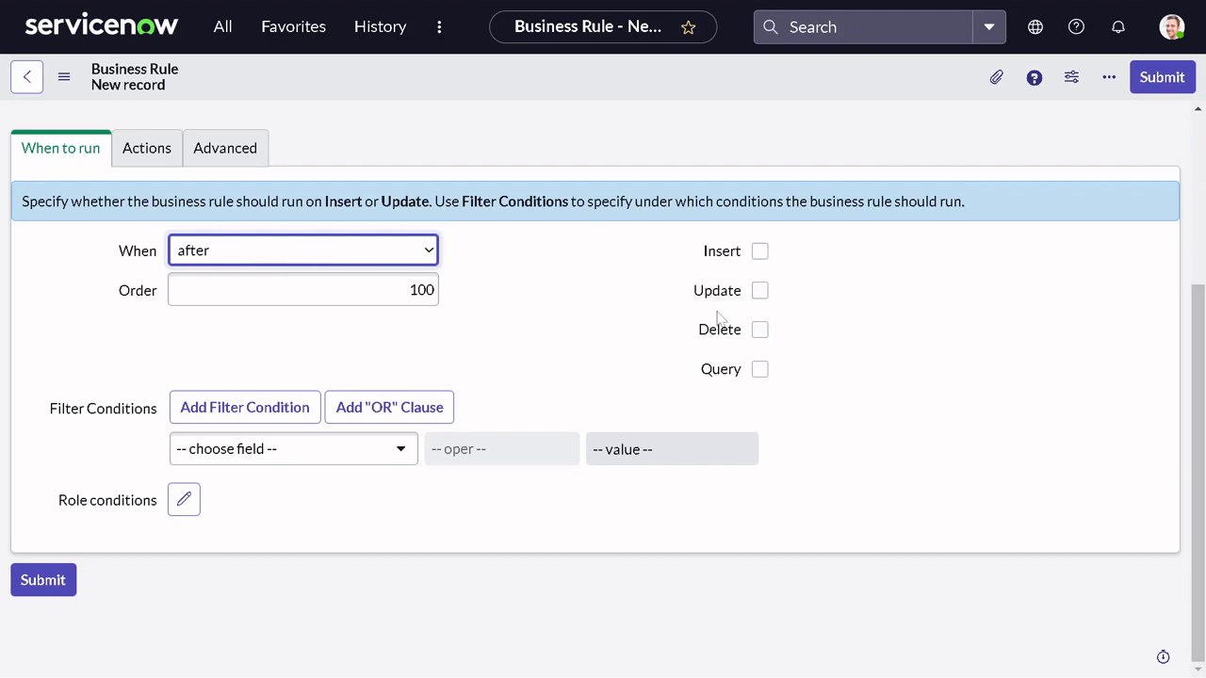
click(760, 292)
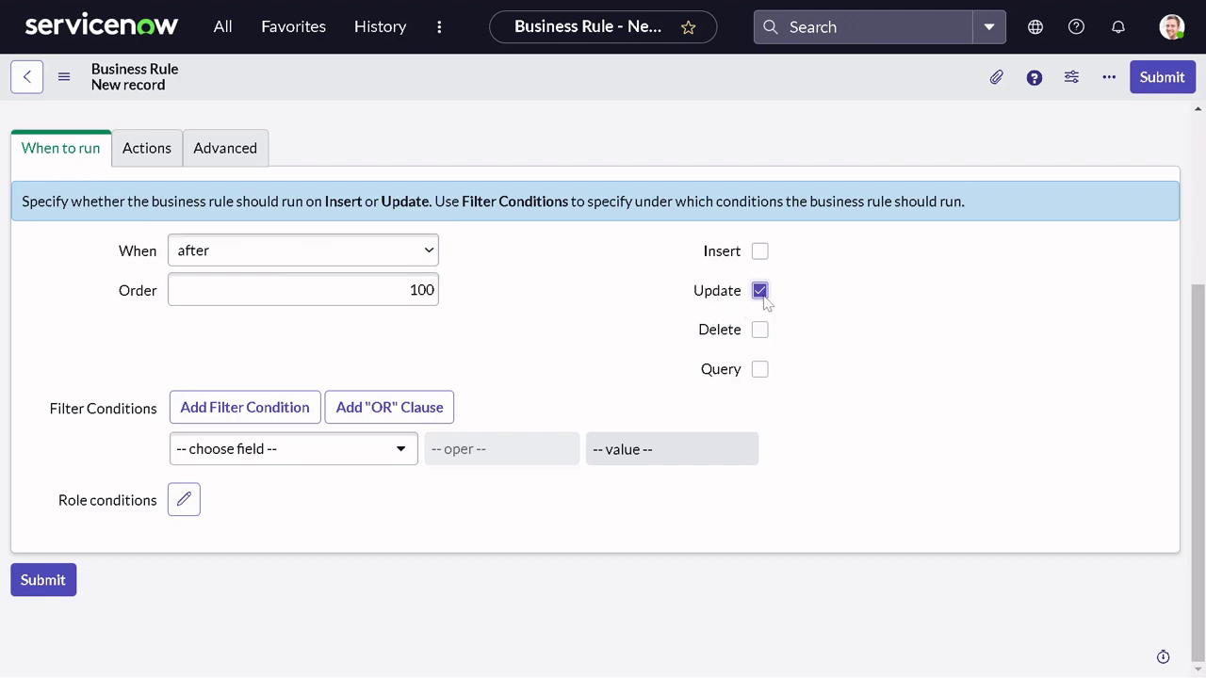
- Add the filter condition Reassignment count greater than 2
click(329, 449)
text(rea)
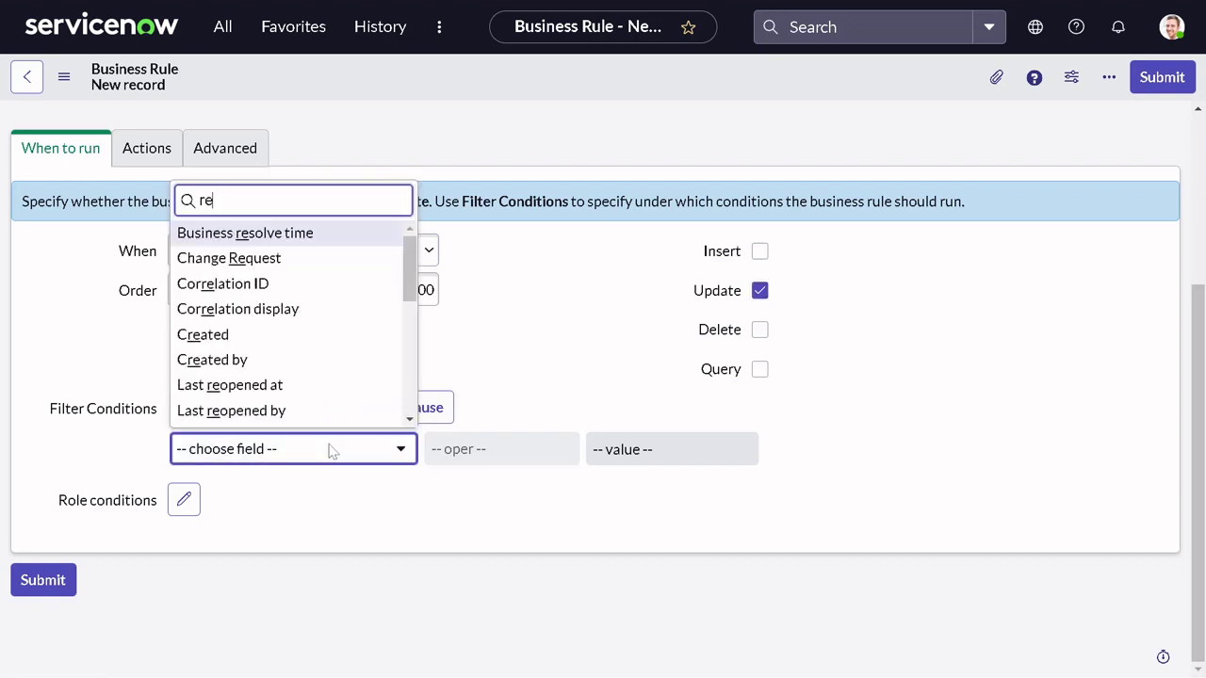
key(Down)
key(Down)
key(Down)
key(Down)
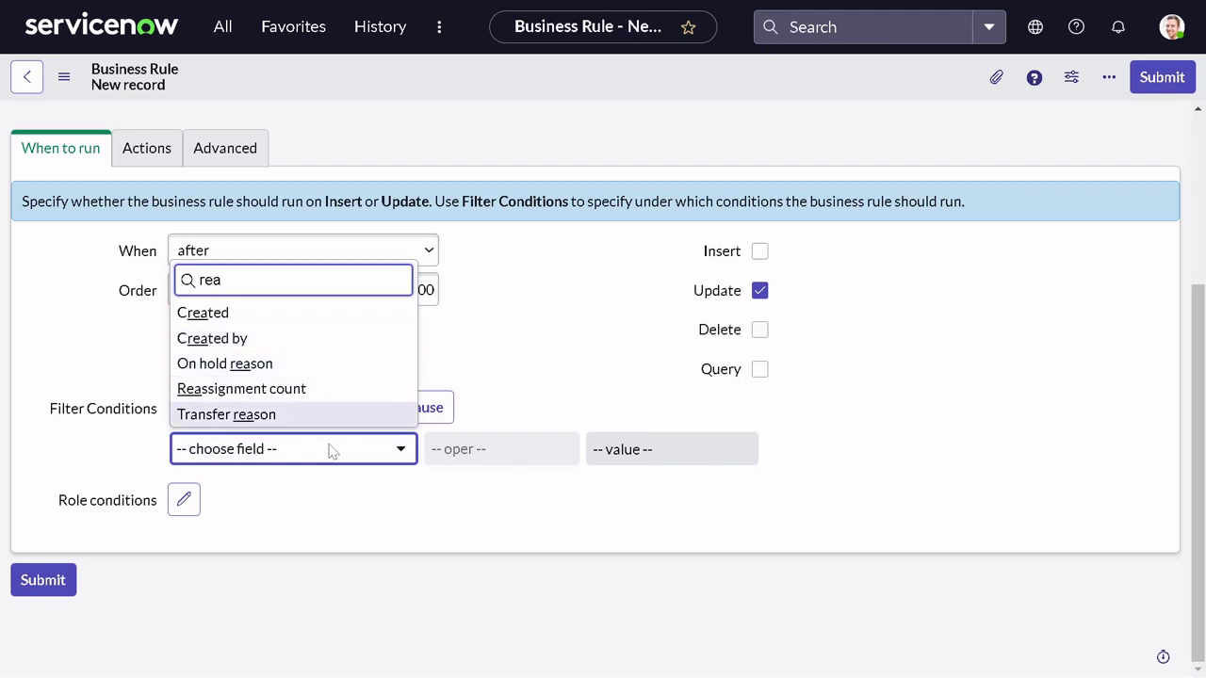
key(Up)
key(Return)
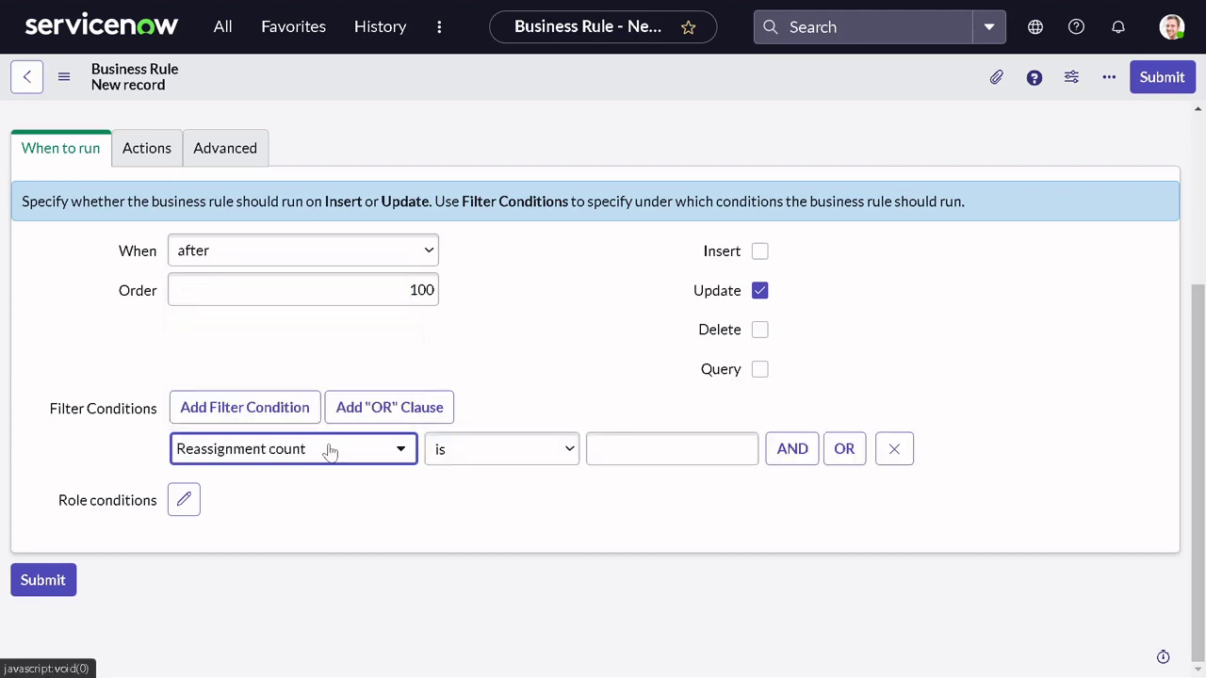
click(504, 450)
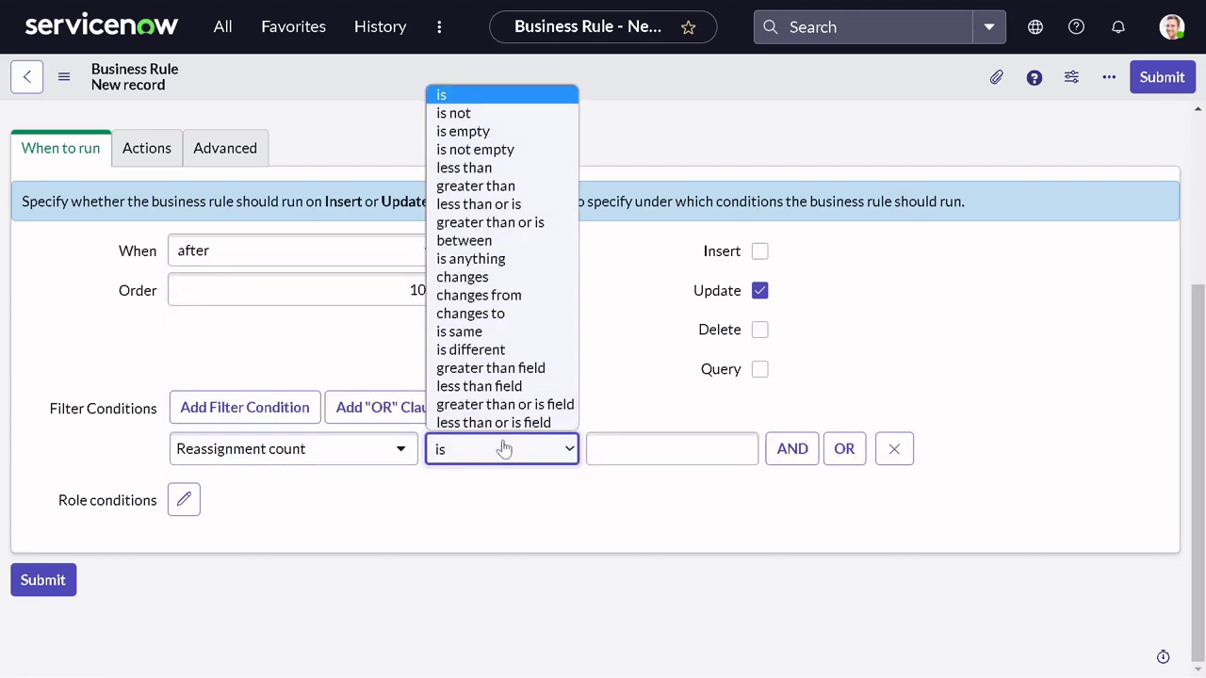
click(487, 187)
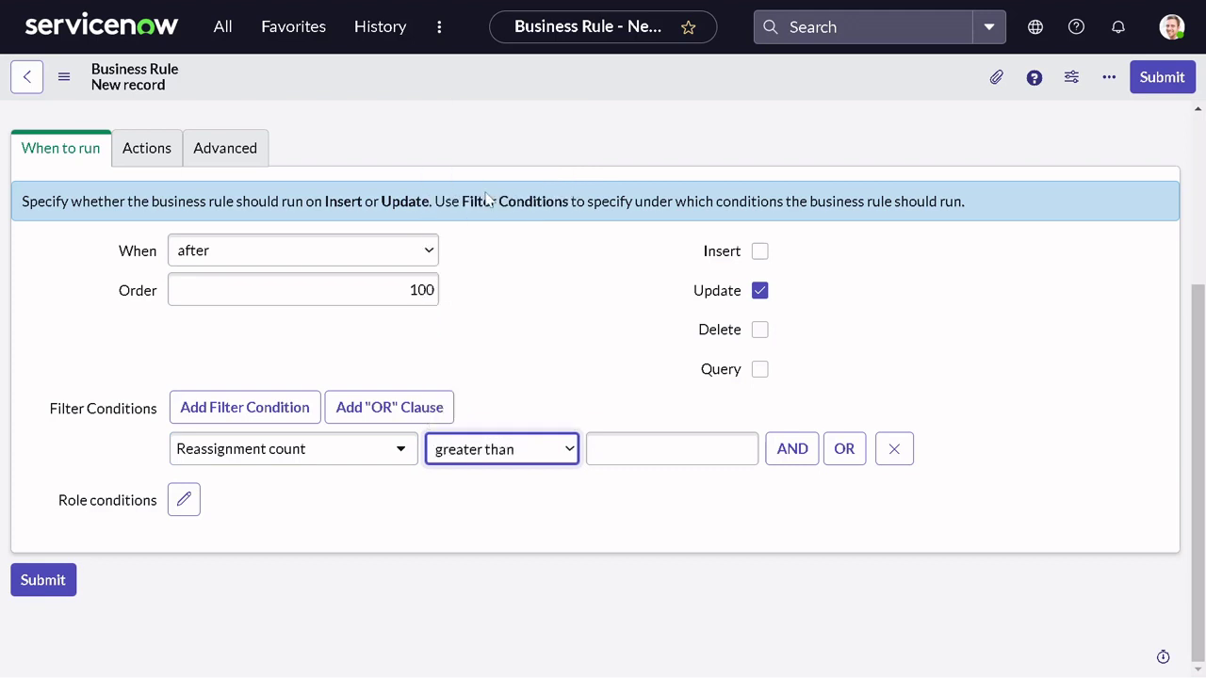
click(646, 450)
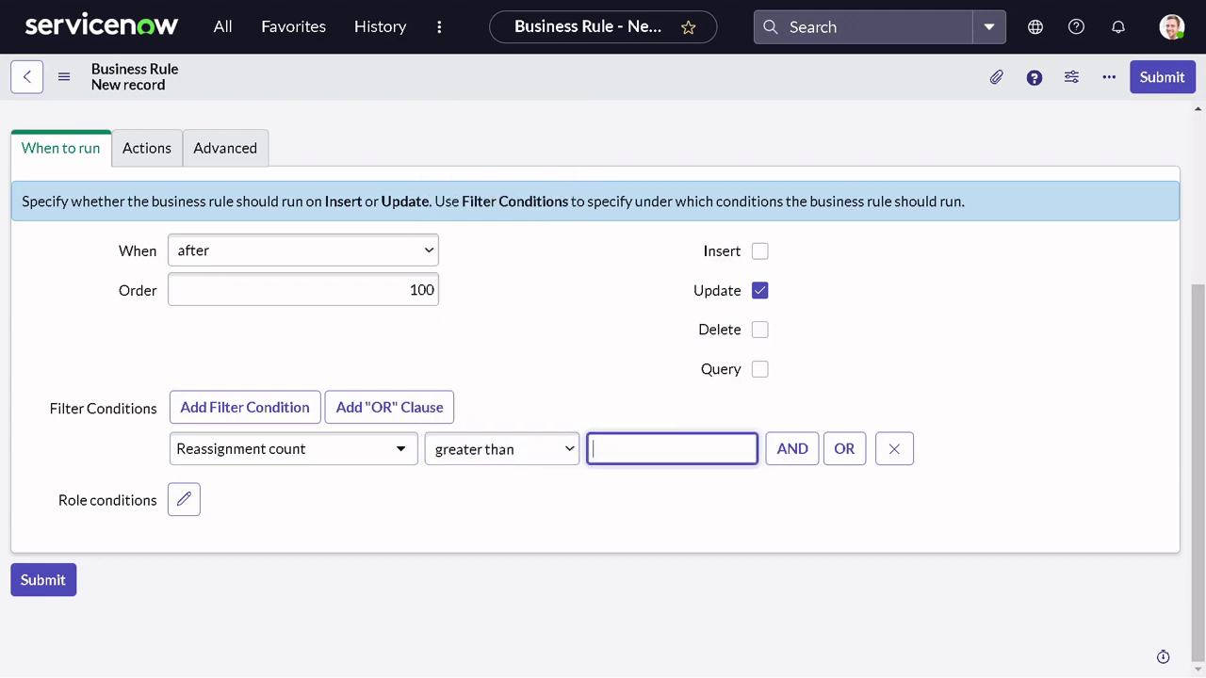
text(2)
click(215, 147)
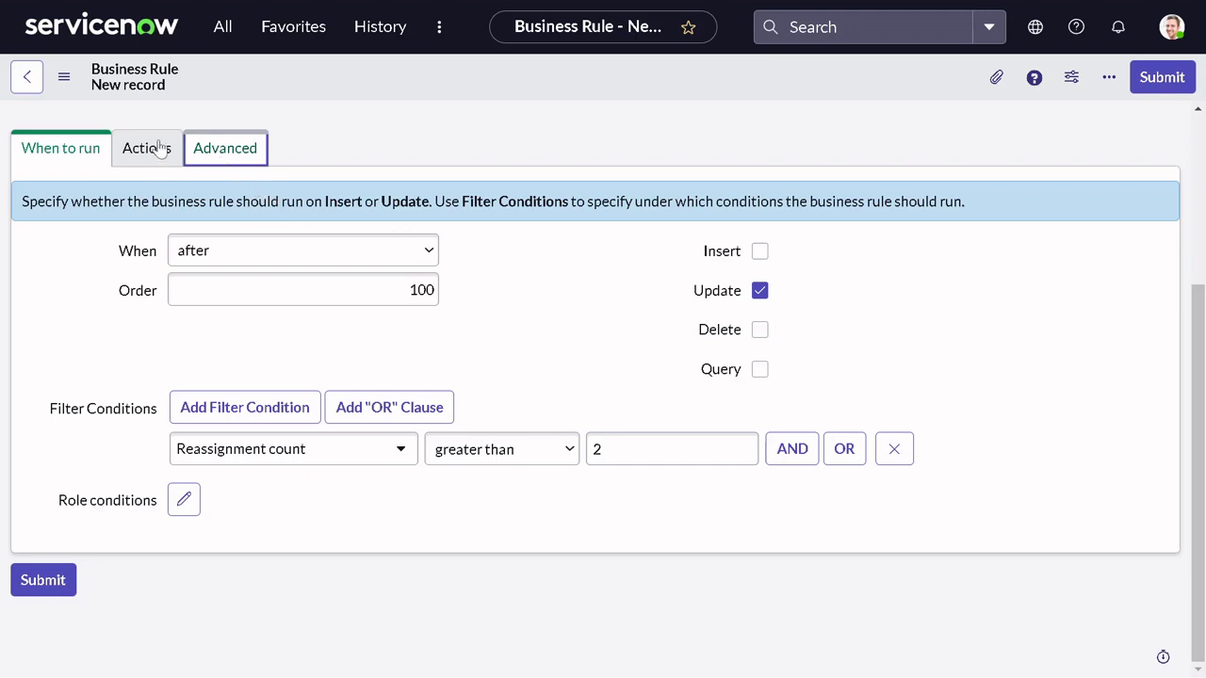
- Add gs.eventQueue('incident.reassignment',current,'',''); on line 4 of the rule's script
click(231, 156)
click(401, 396)
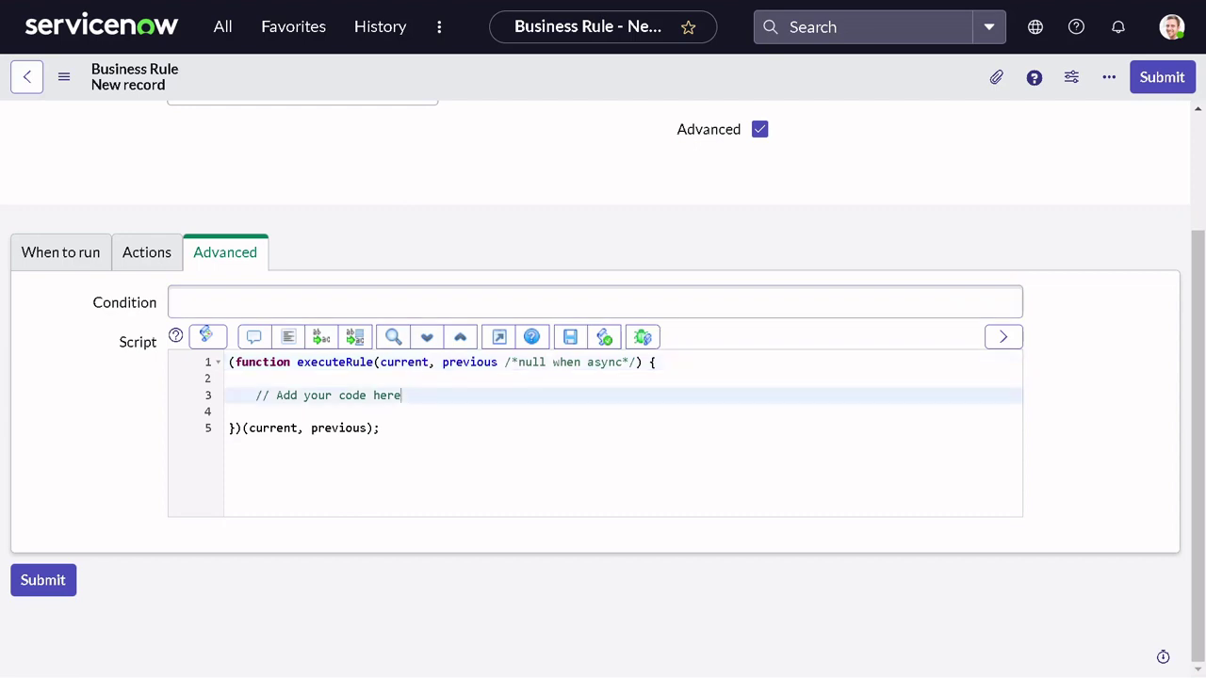
key(Return)
text(gs.)
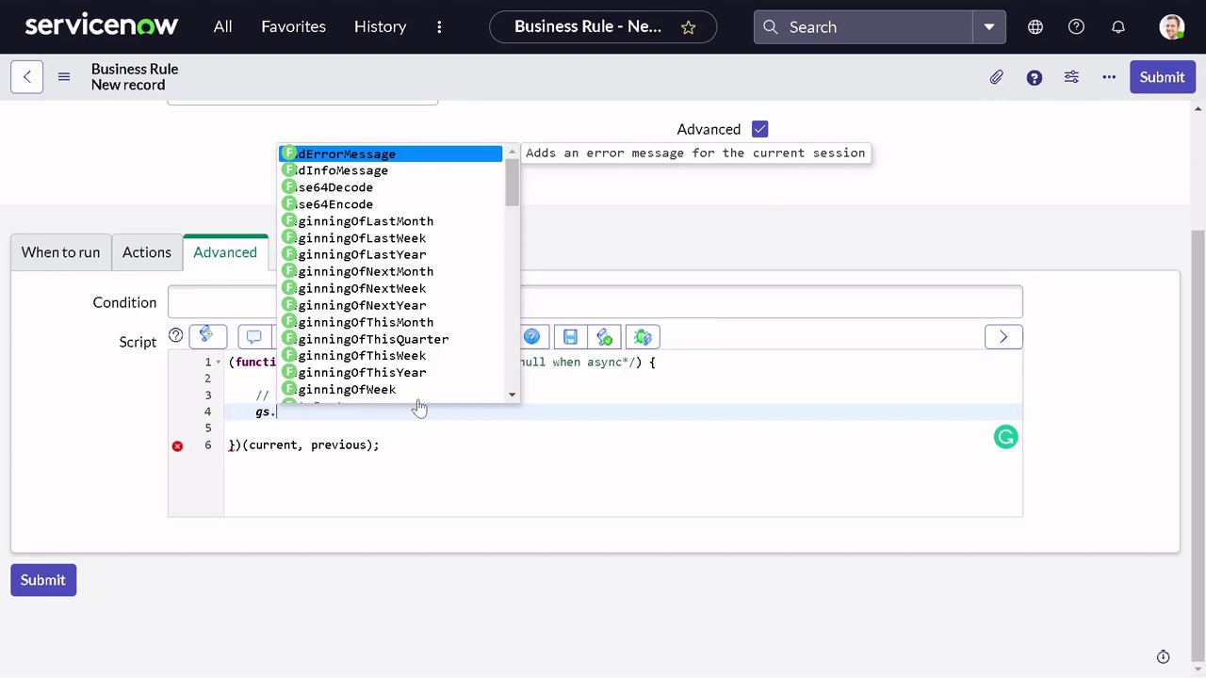
text(e)
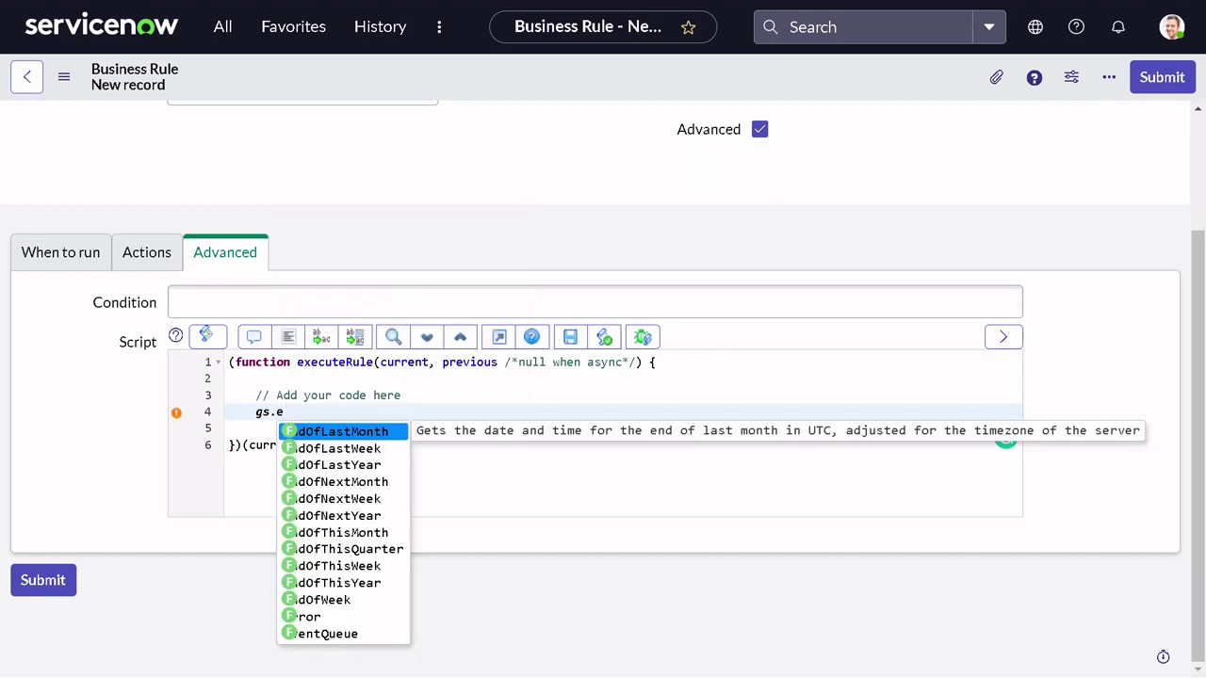
key(BackSpace)
key(BackSpace)
key(BackSpace)
key(BackSpace)
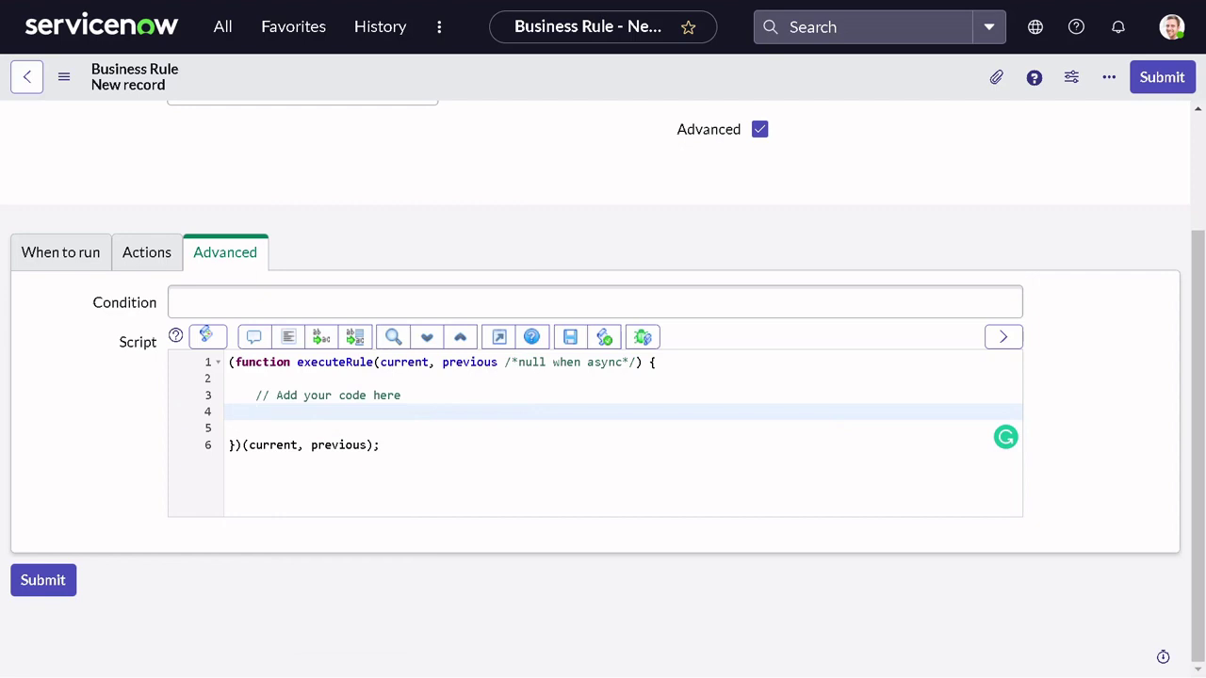
text(gs.)
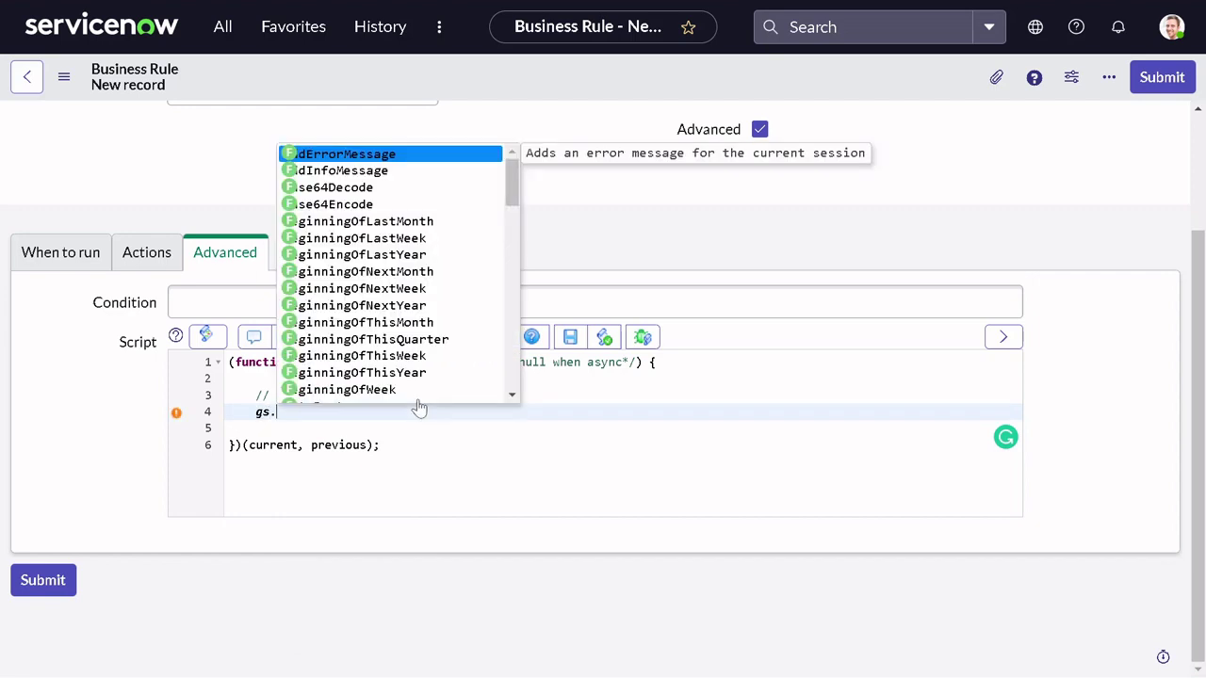
text(e)
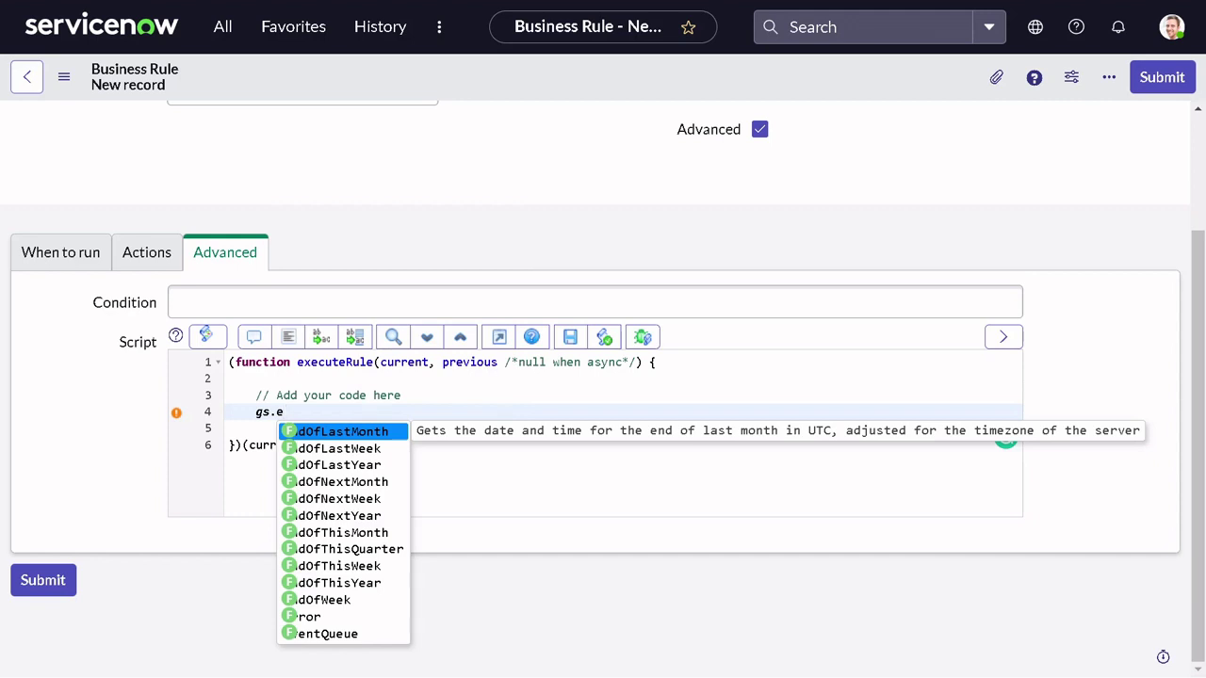
click(333, 634)
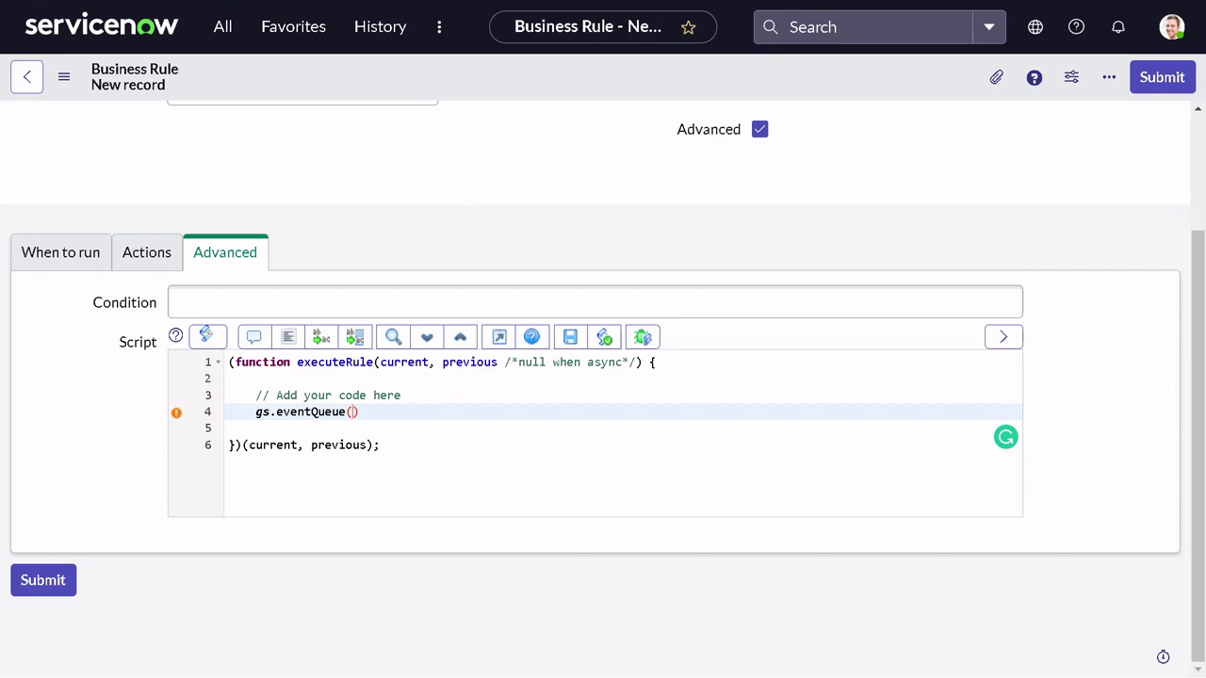
key(ctrl+v)
key(ctrl+v)
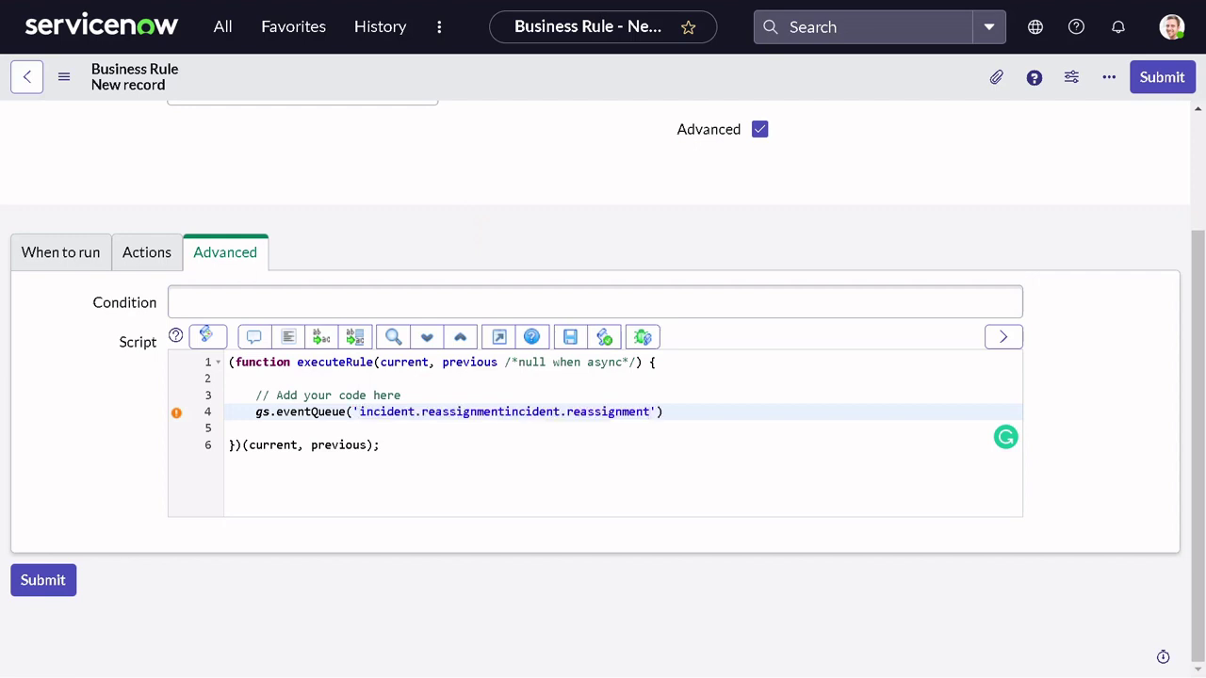
key(ctrl+z)
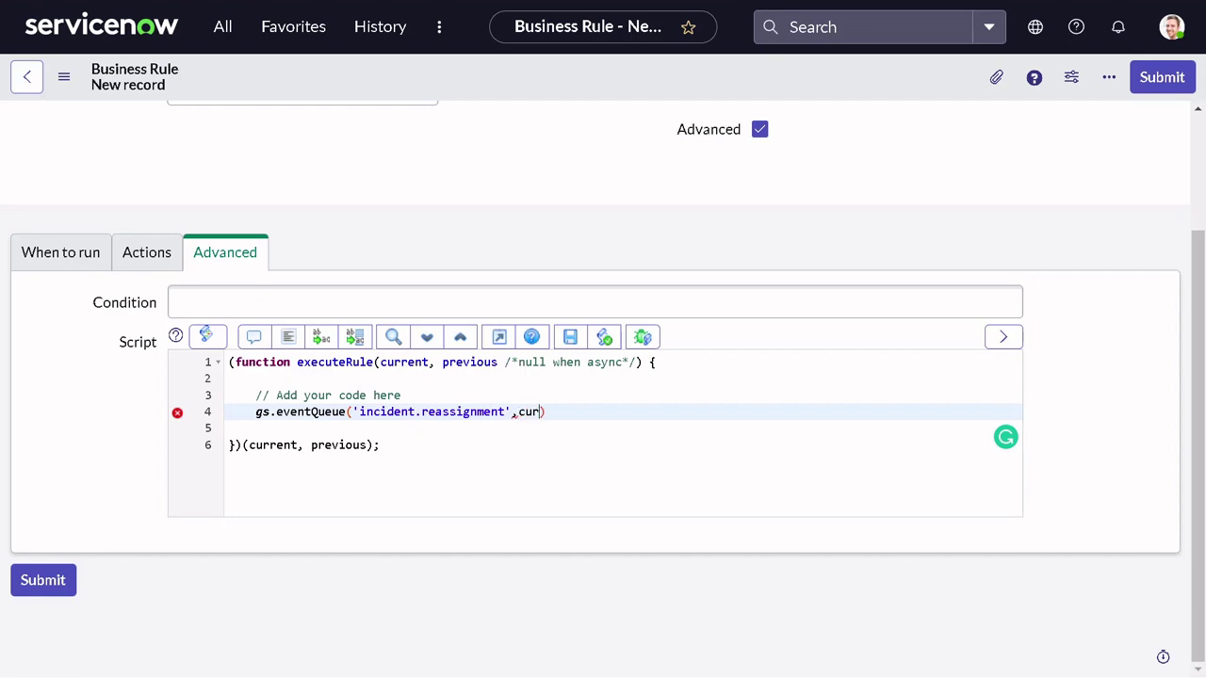
text(rent,'',')
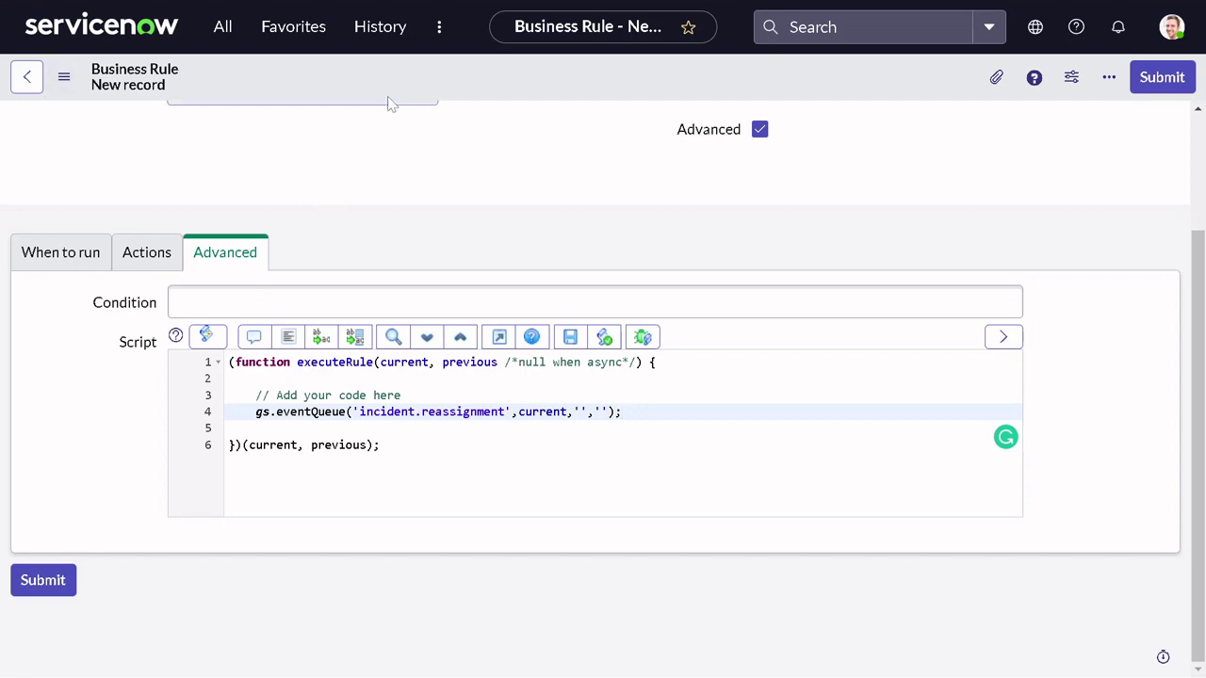
- Save the Incident reassignment business rule with its eventQueue script
right_click(406, 79)
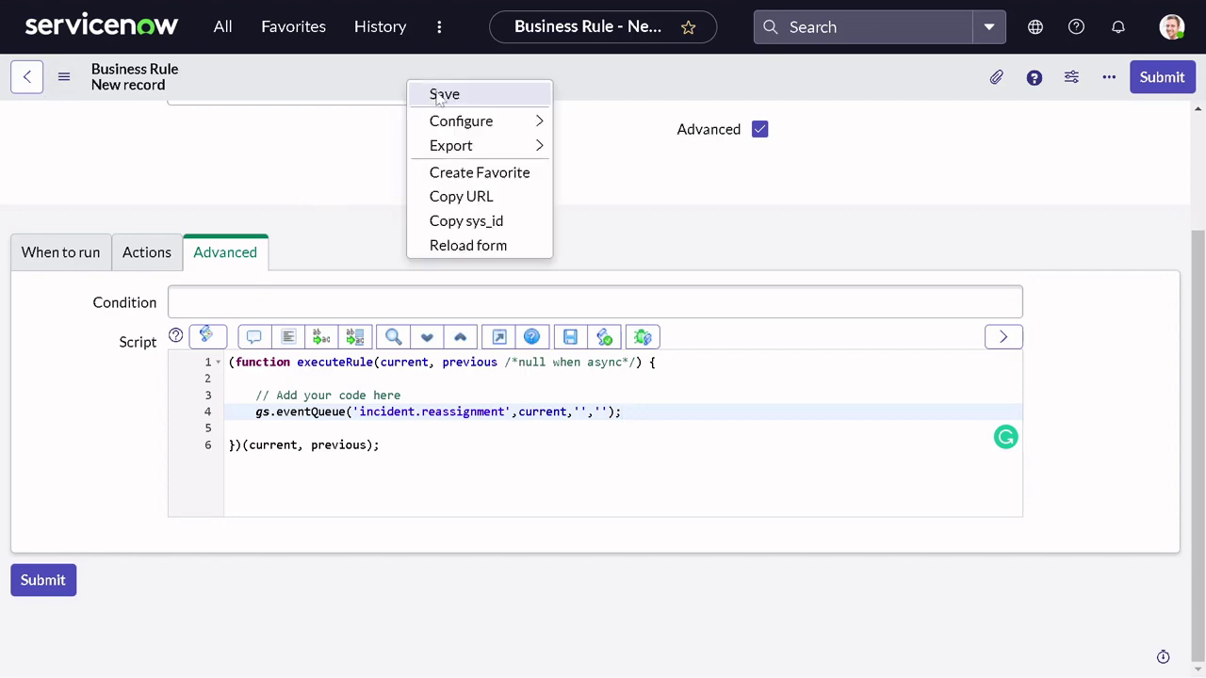
click(442, 95)
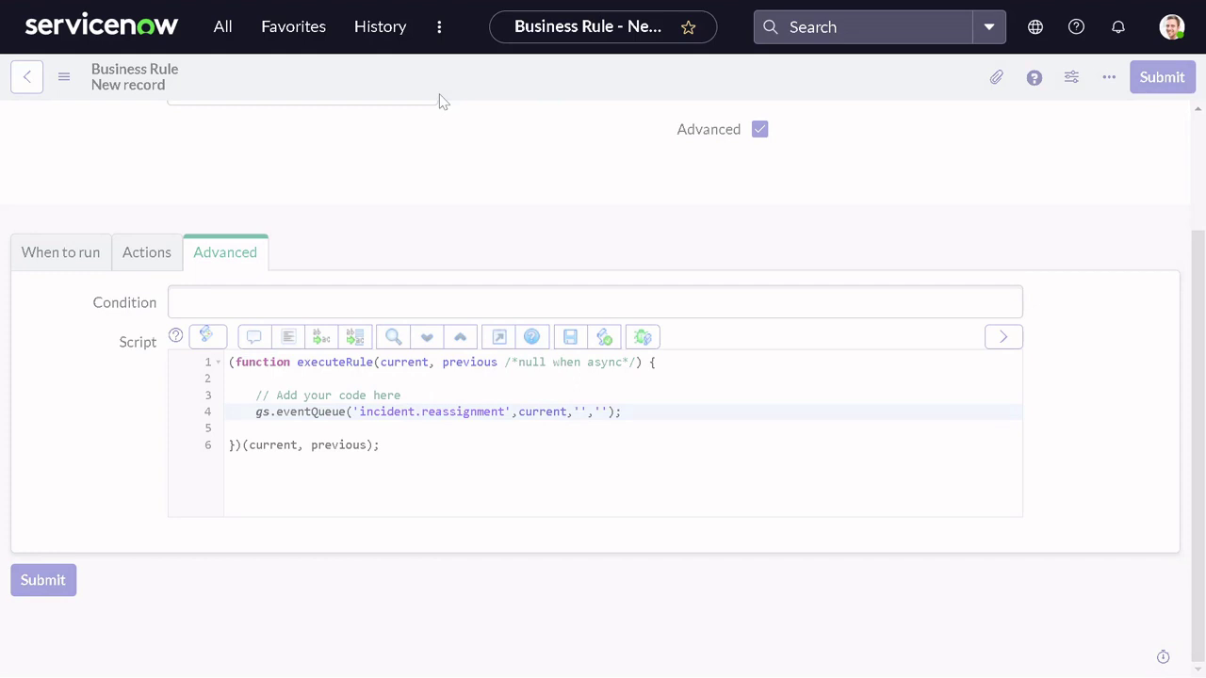
click(383, 30)
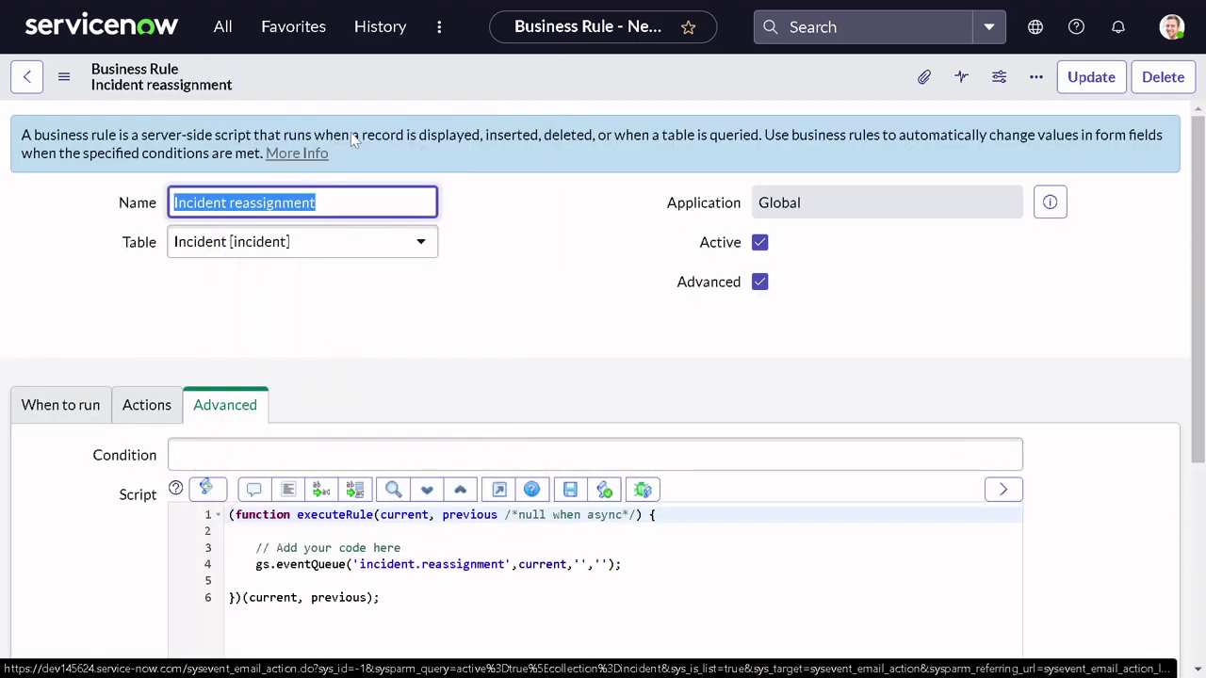
click(391, 36)
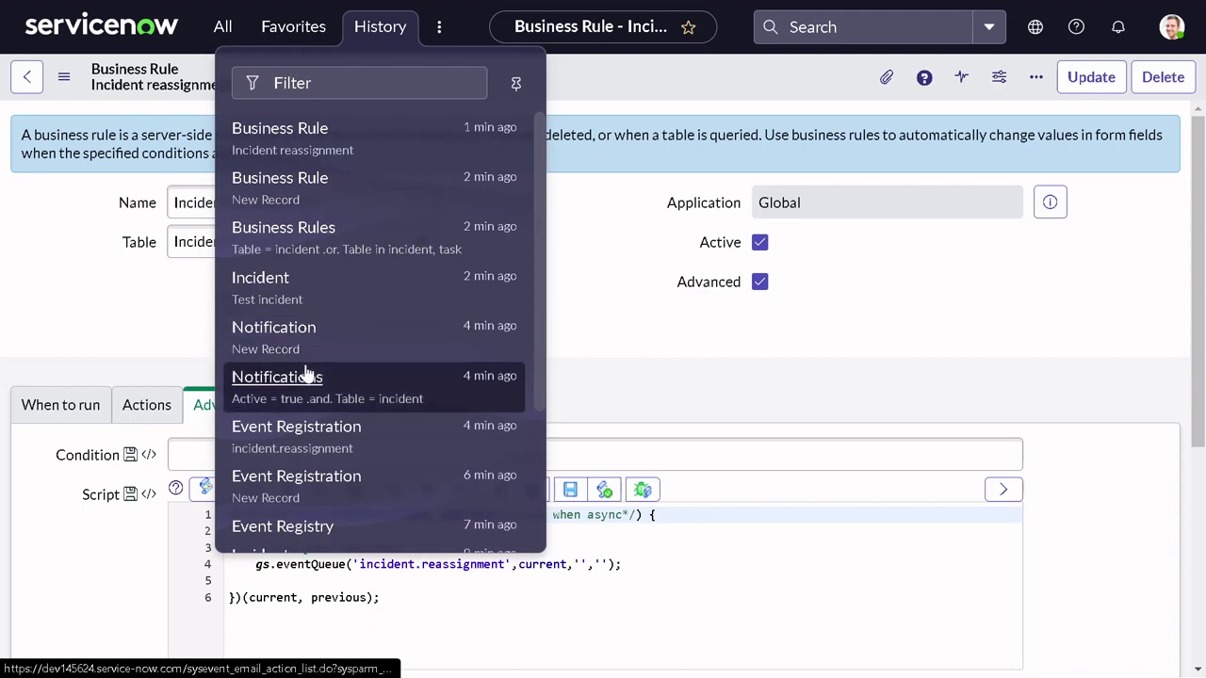
- Return to the notification record, then open the active incident Notifications list from History
click(306, 332)
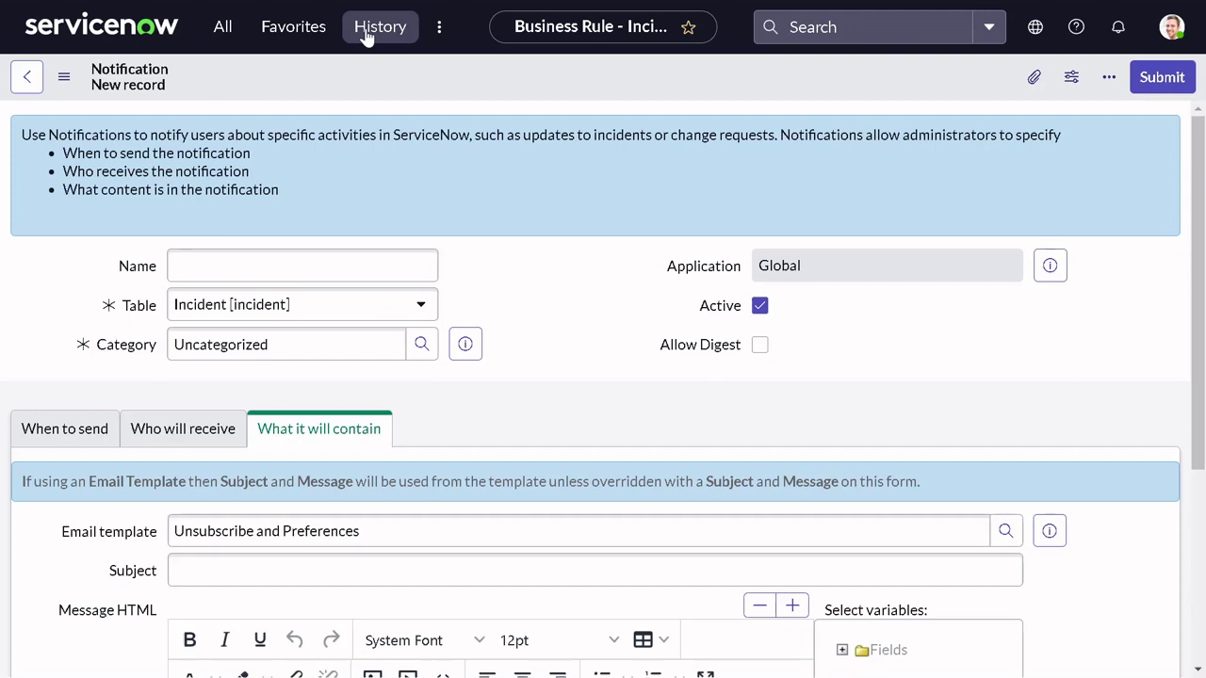
click(367, 30)
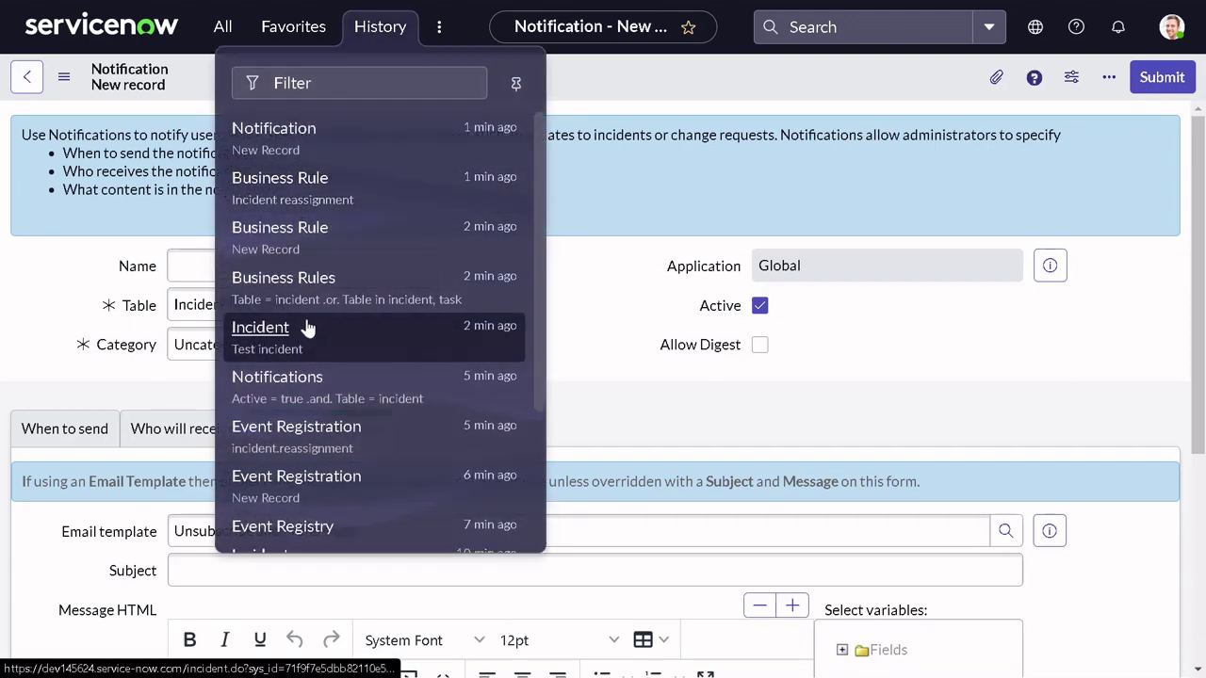
click(279, 412)
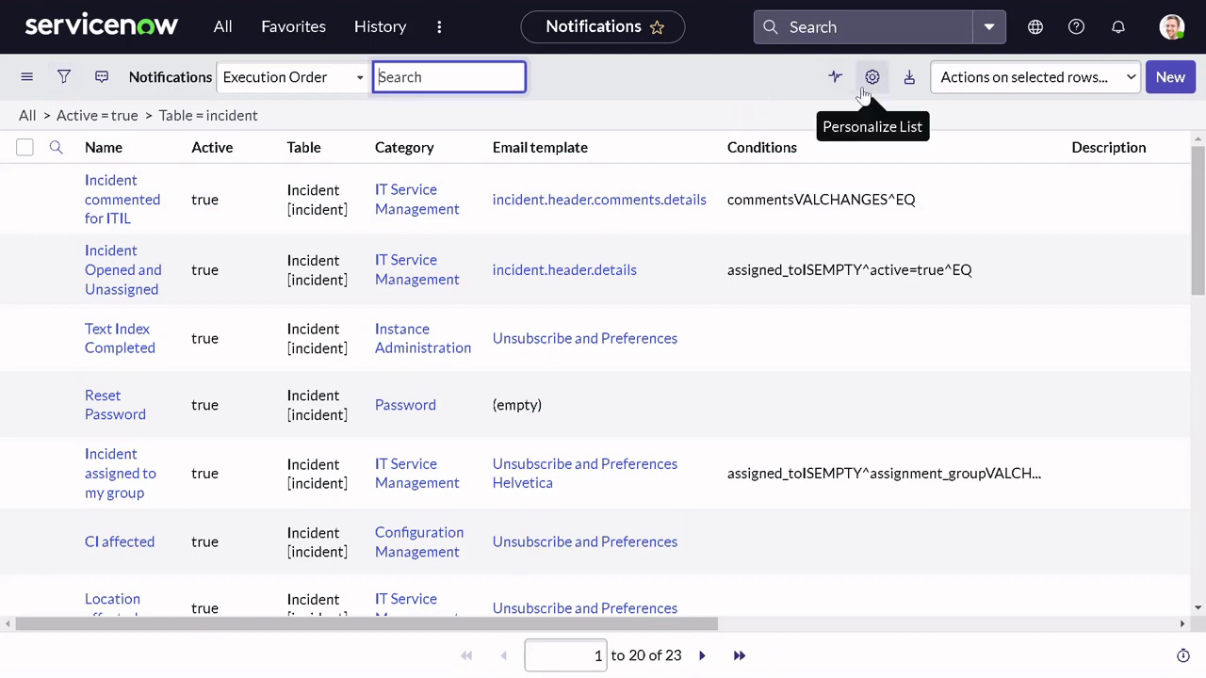
scroll(974, 595, right, 10)
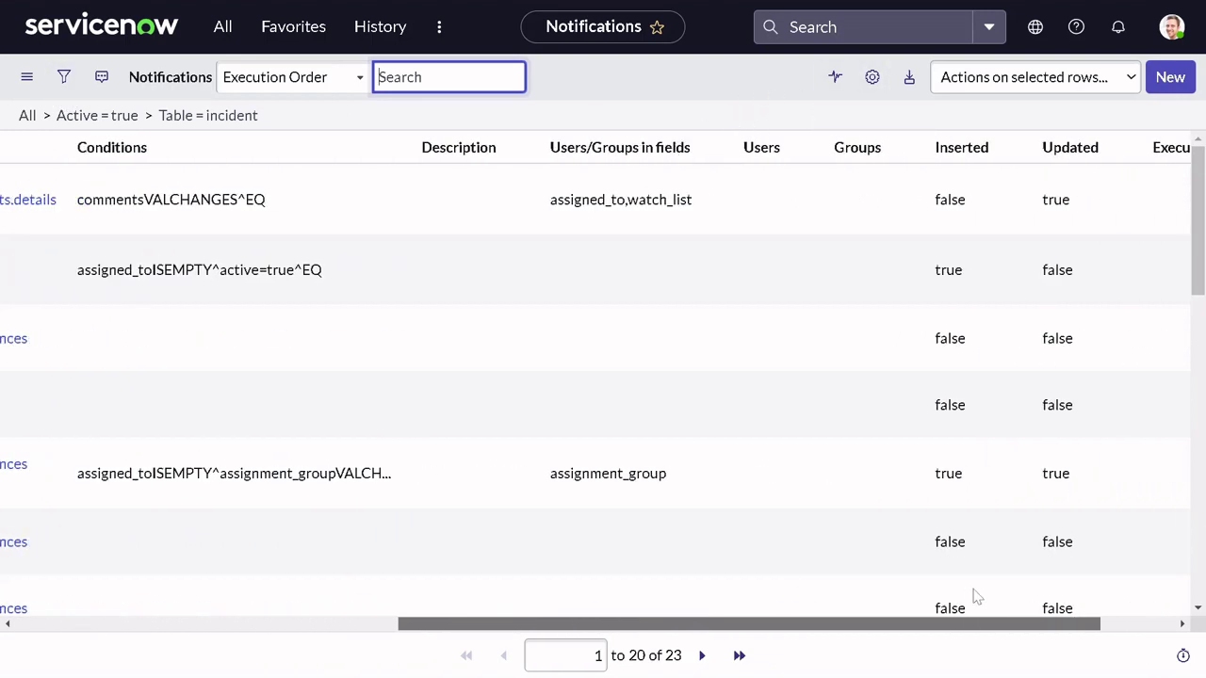
scroll(922, 622, left, 10)
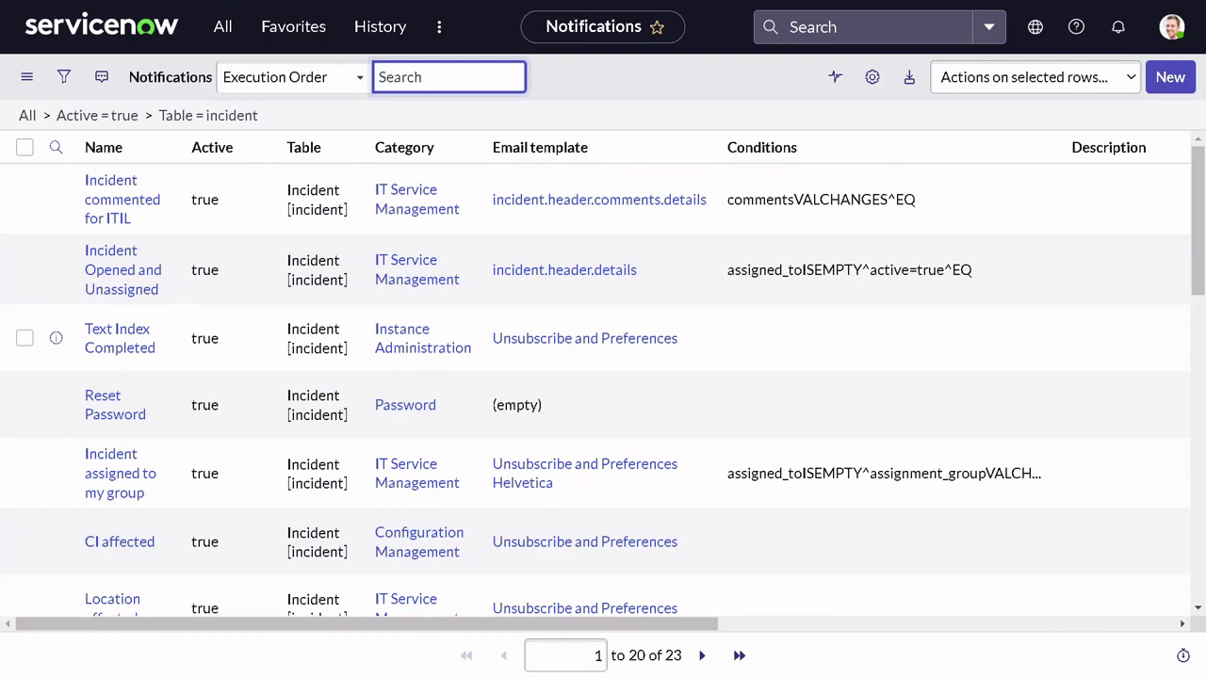
- Add the Created column to the Notifications list layout
click(872, 79)
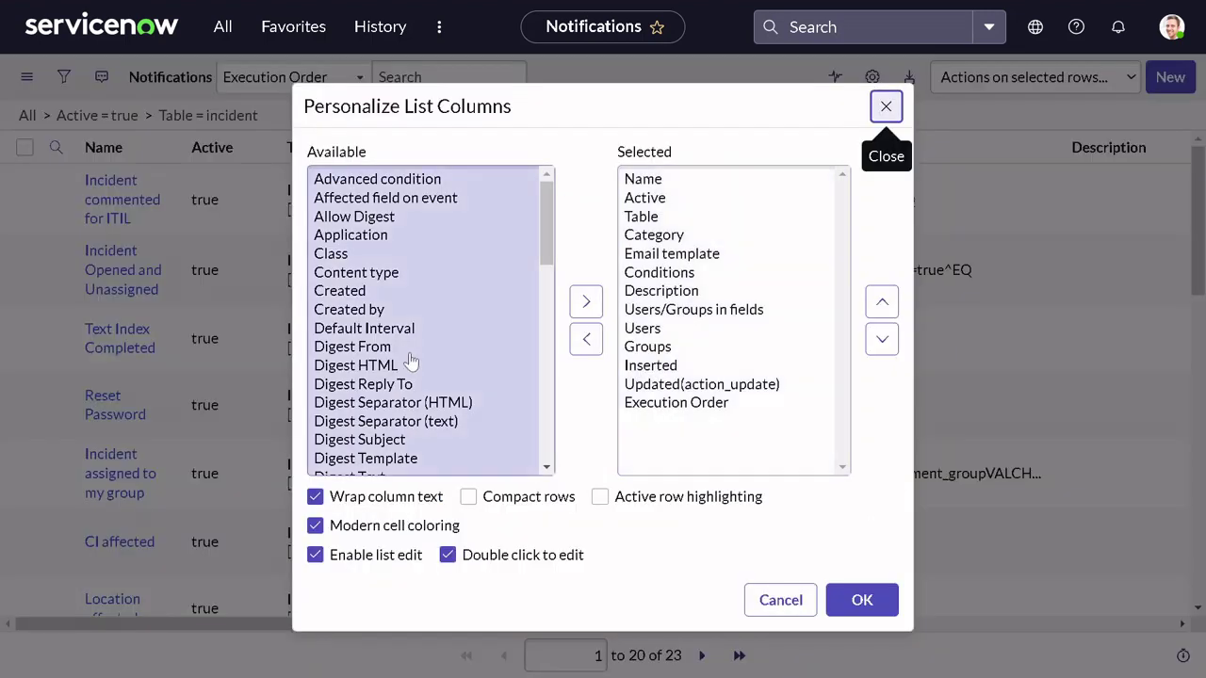
click(372, 290)
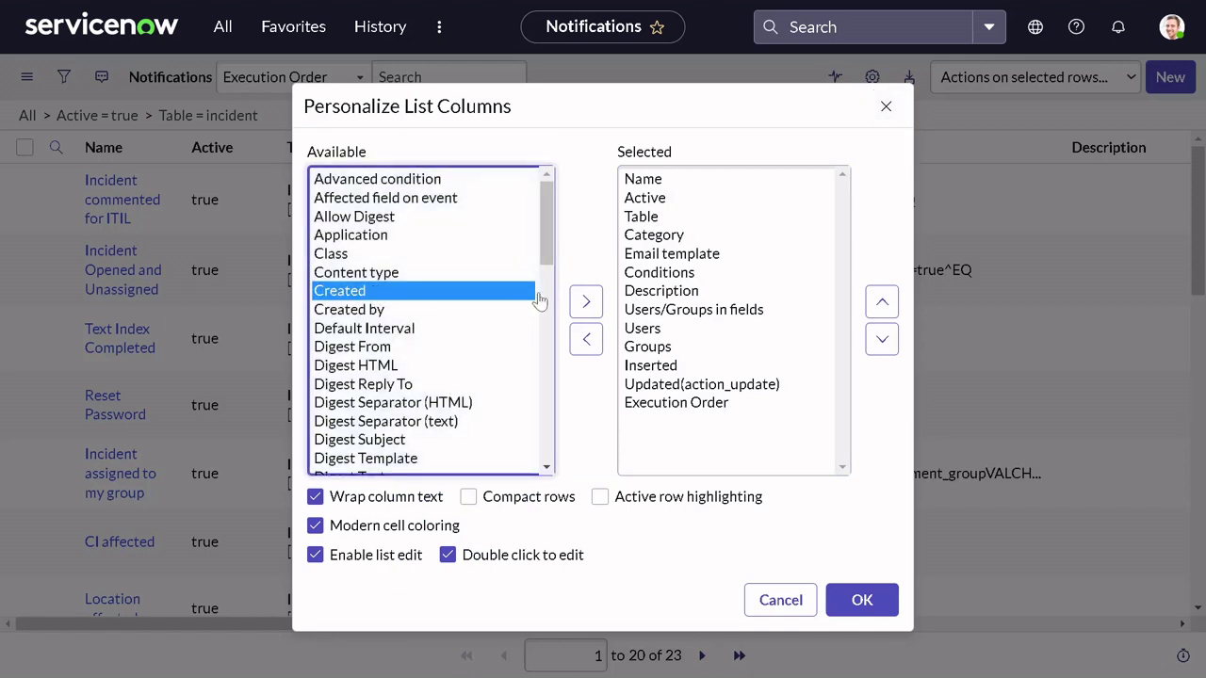
click(585, 301)
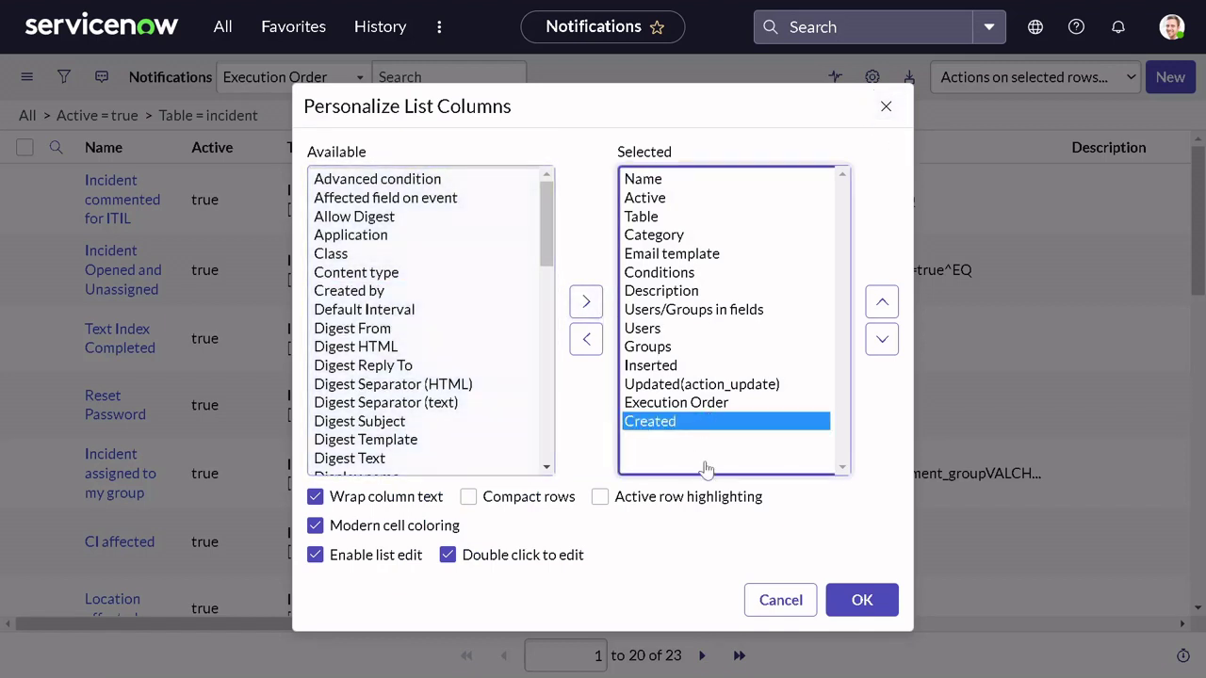
click(878, 611)
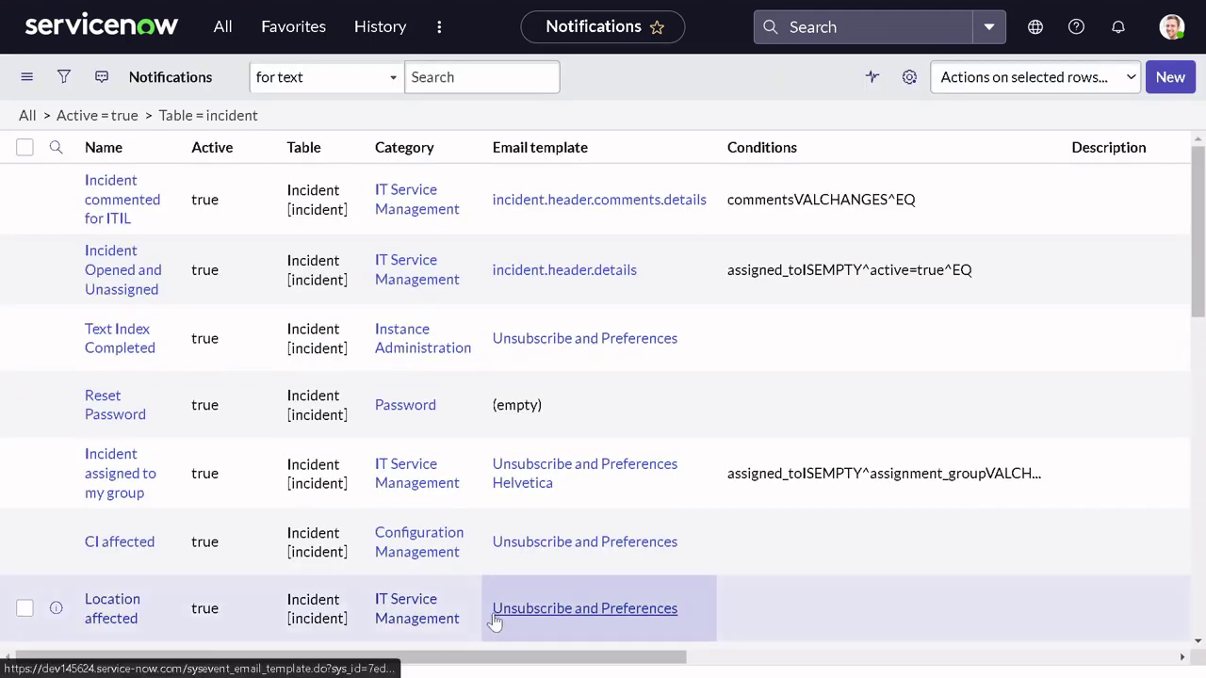
drag(500, 646, 1202, 444)
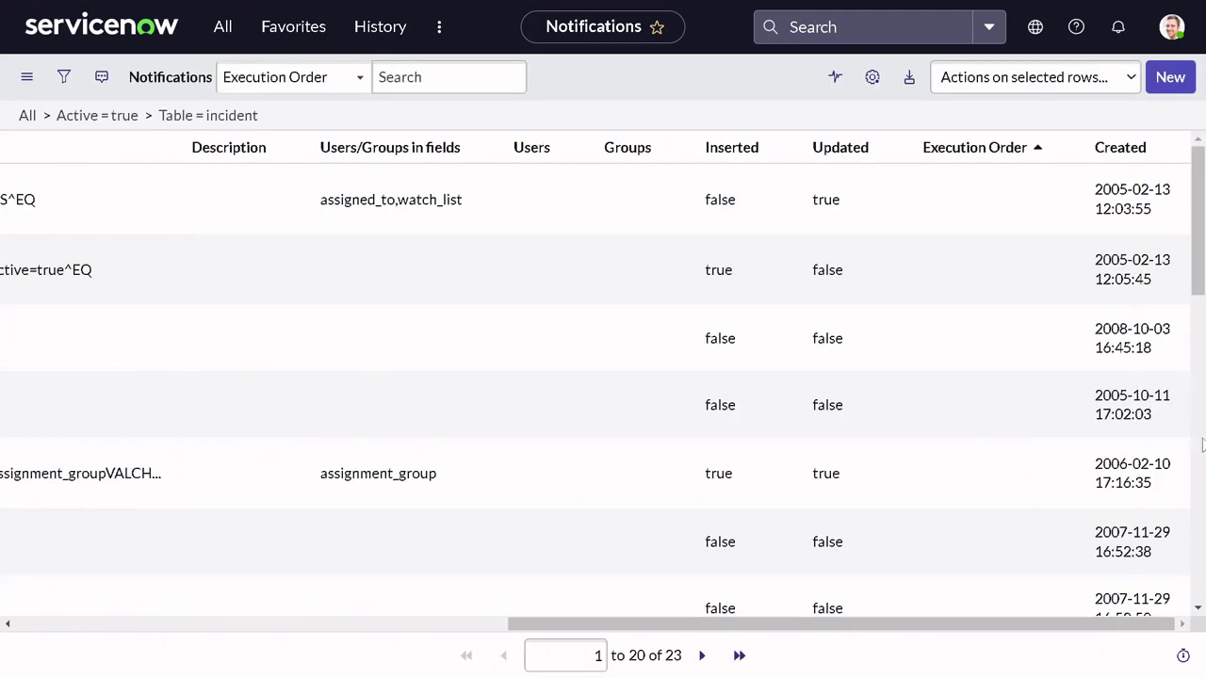
- Sort notifications by Created, newest first, and open Incident reassignment
click(1117, 148)
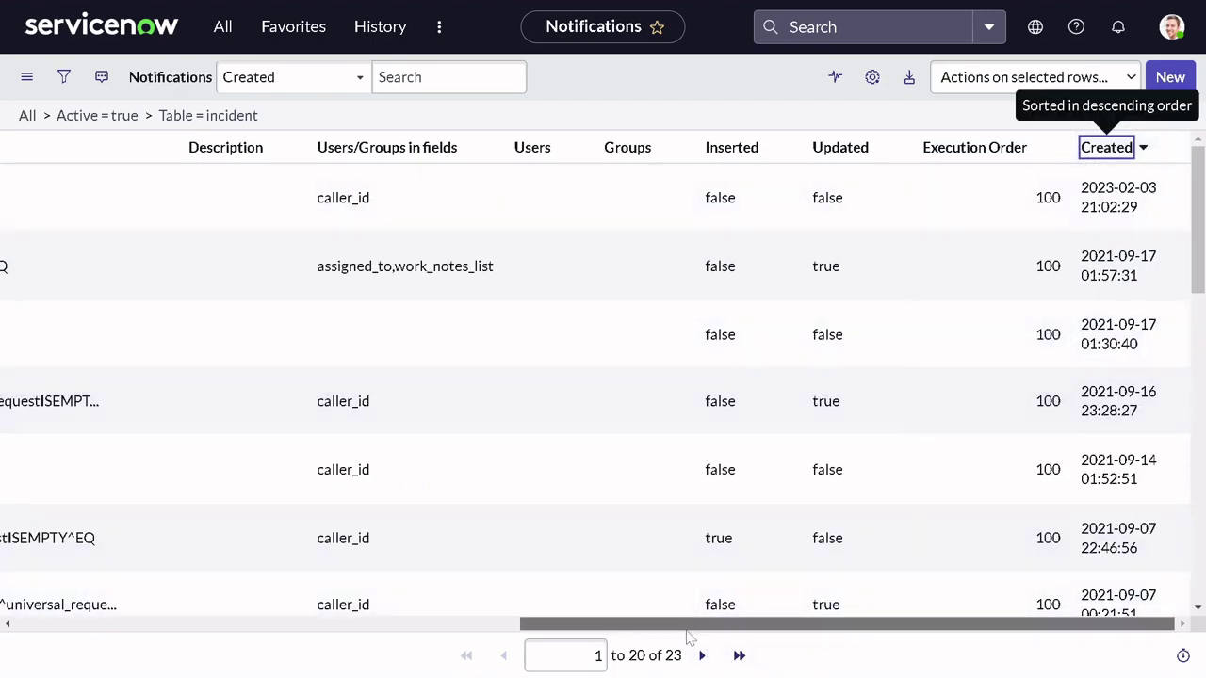
drag(702, 626, 106, 312)
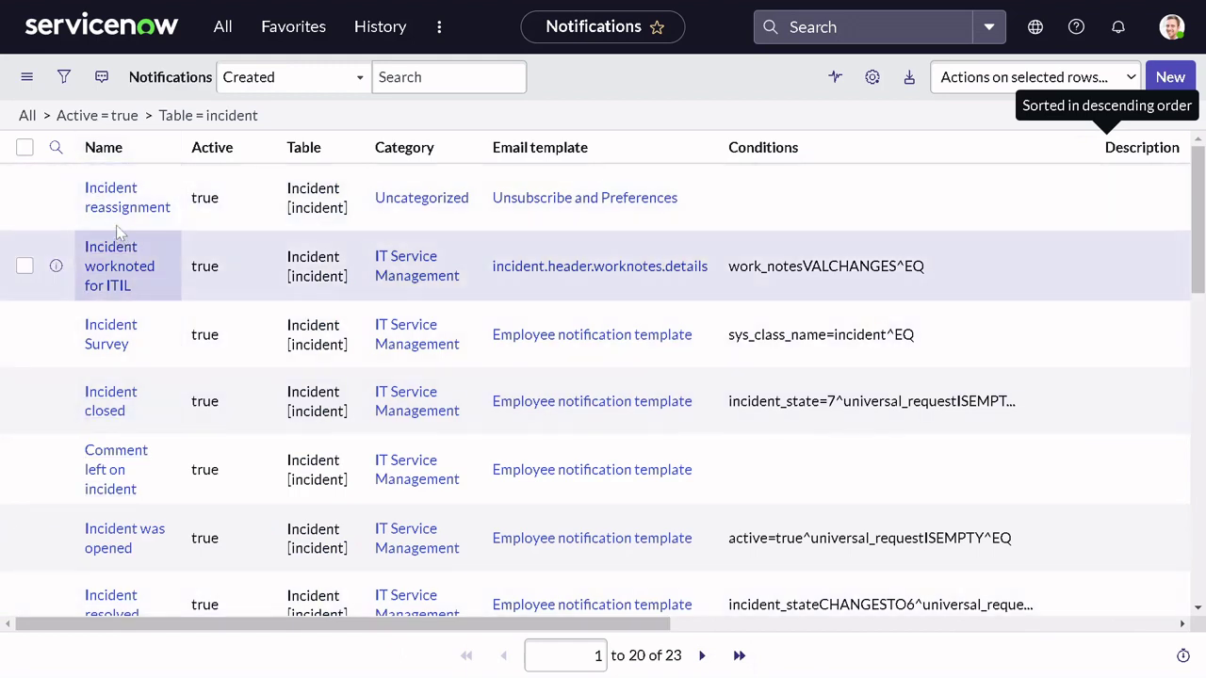
click(118, 209)
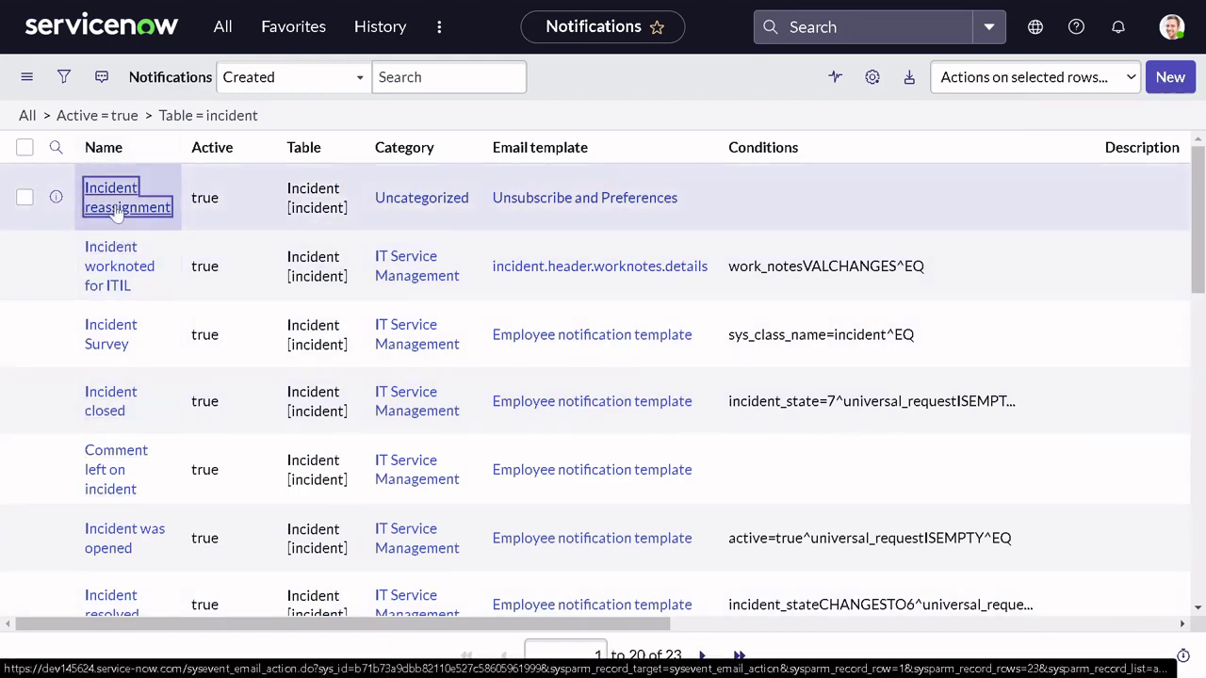
- Open the Incident reassignment notification and check it goes to the Caller with Send to event creator enabled
click(115, 207)
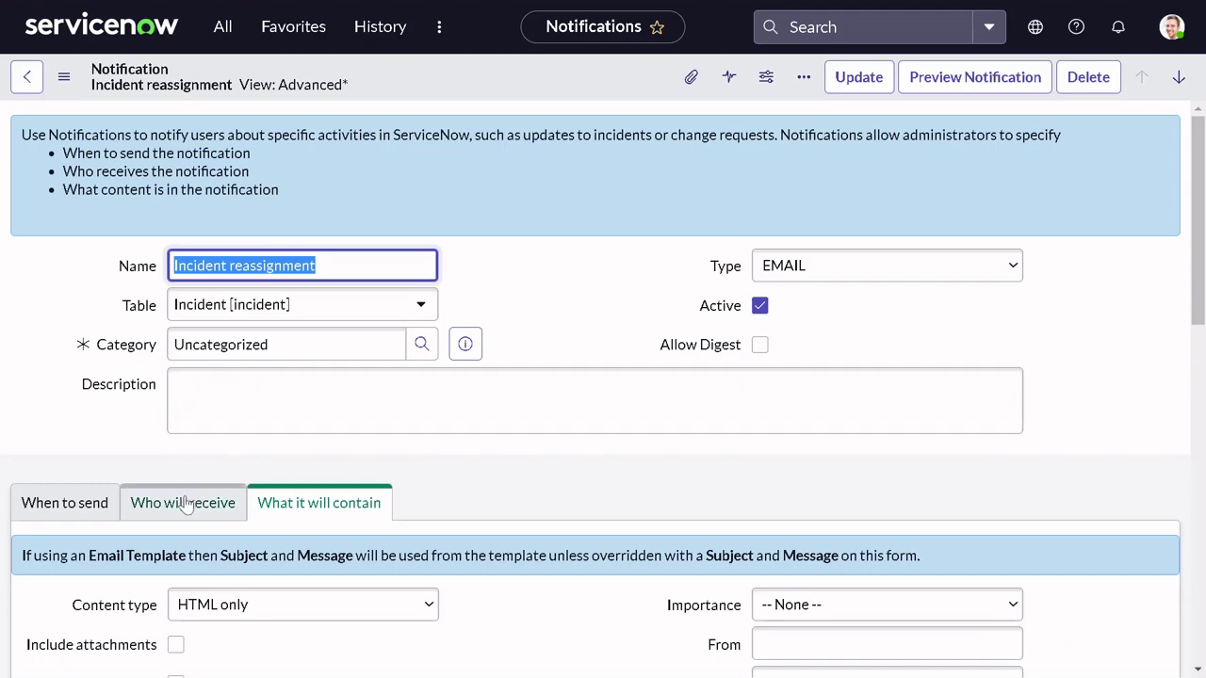
click(183, 502)
scroll(241, 485, down, 4)
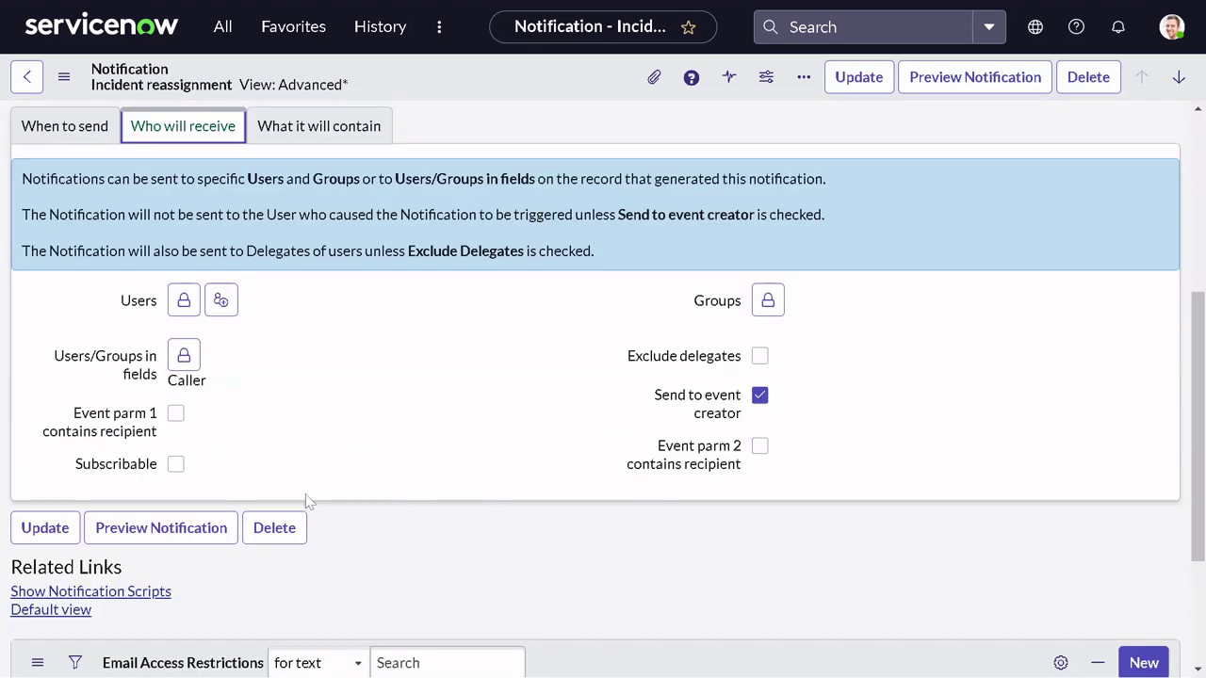
mouse_move(129, 434)
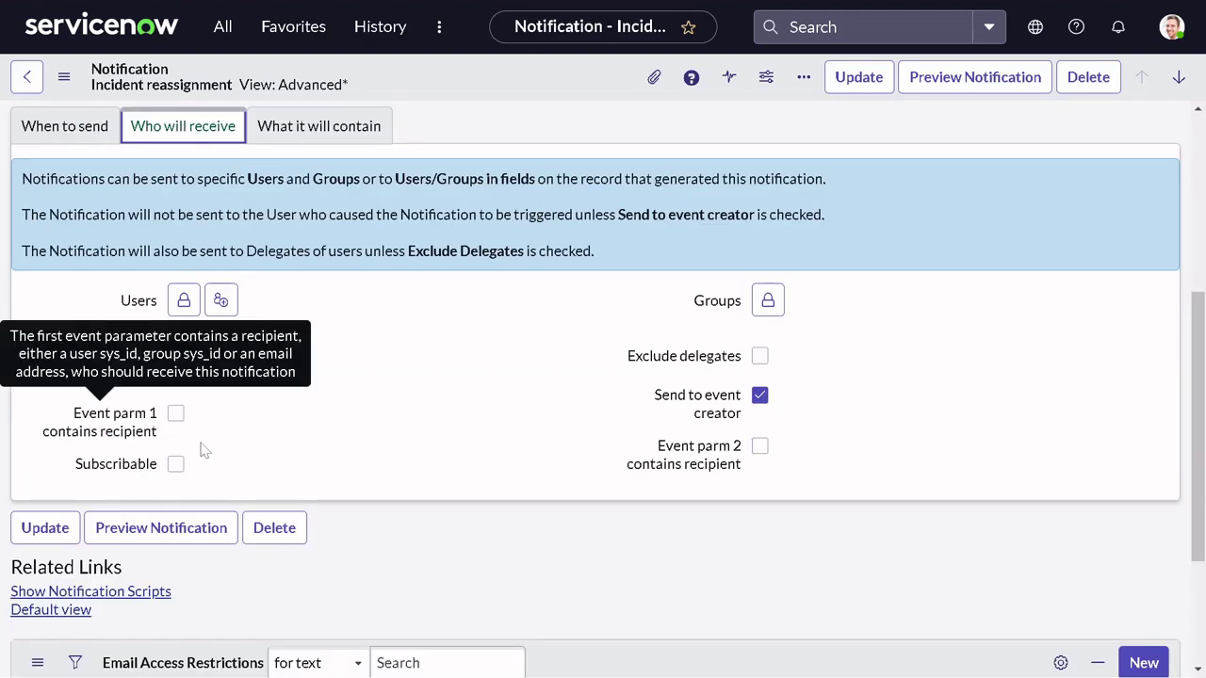
mouse_move(735, 453)
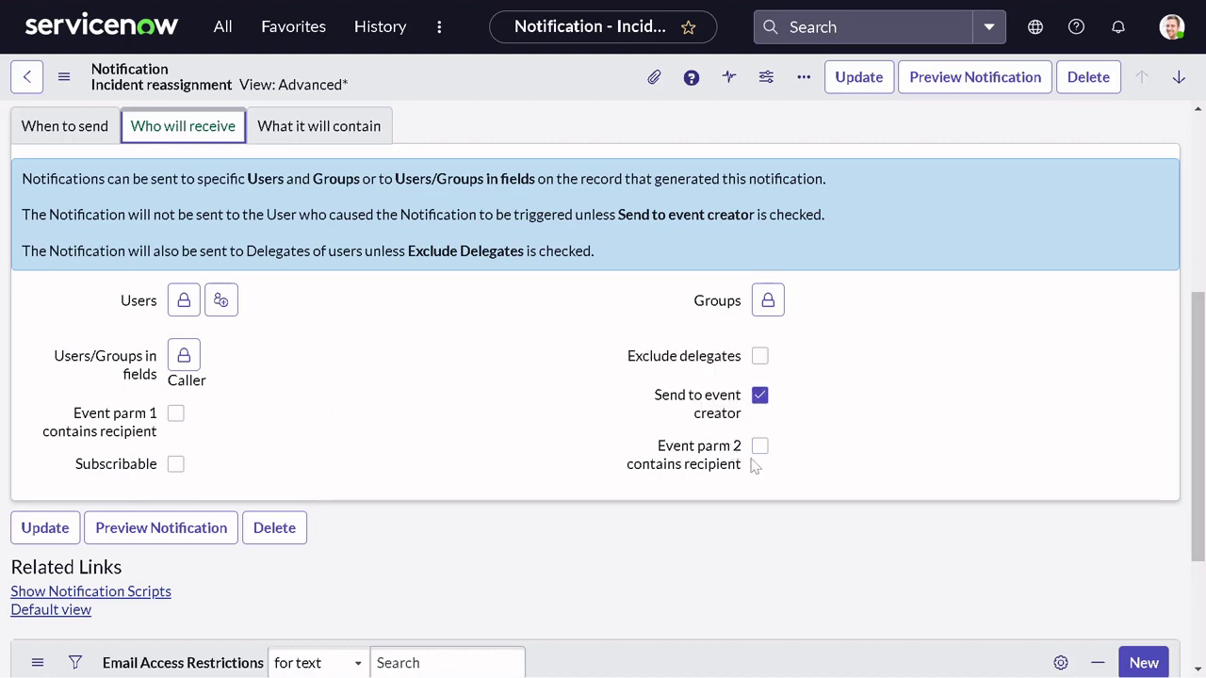
- Return to the Test incident record from the History list
scroll(480, 428, up, 2)
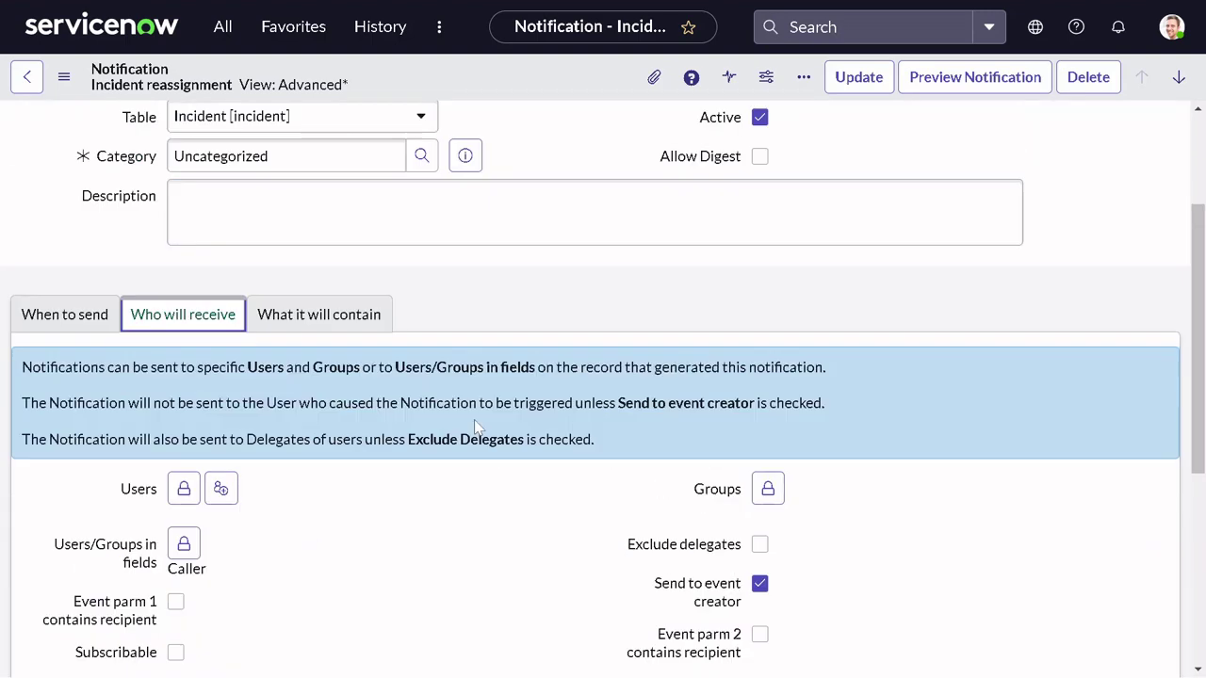
click(380, 26)
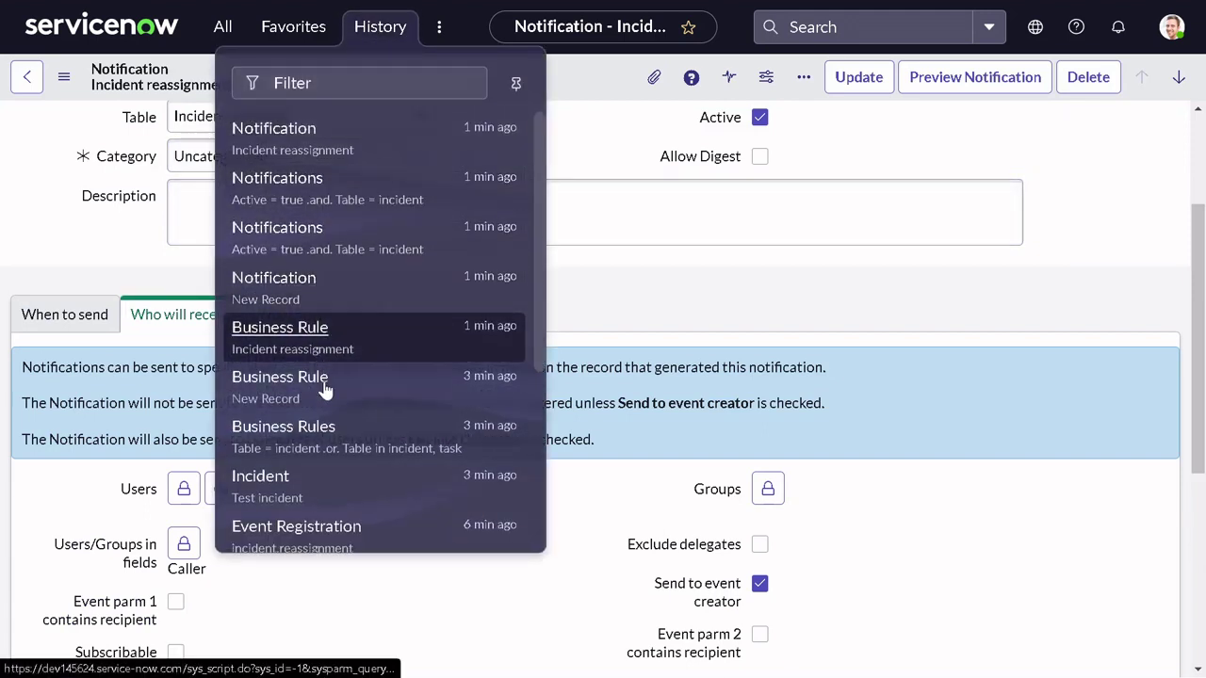
click(301, 476)
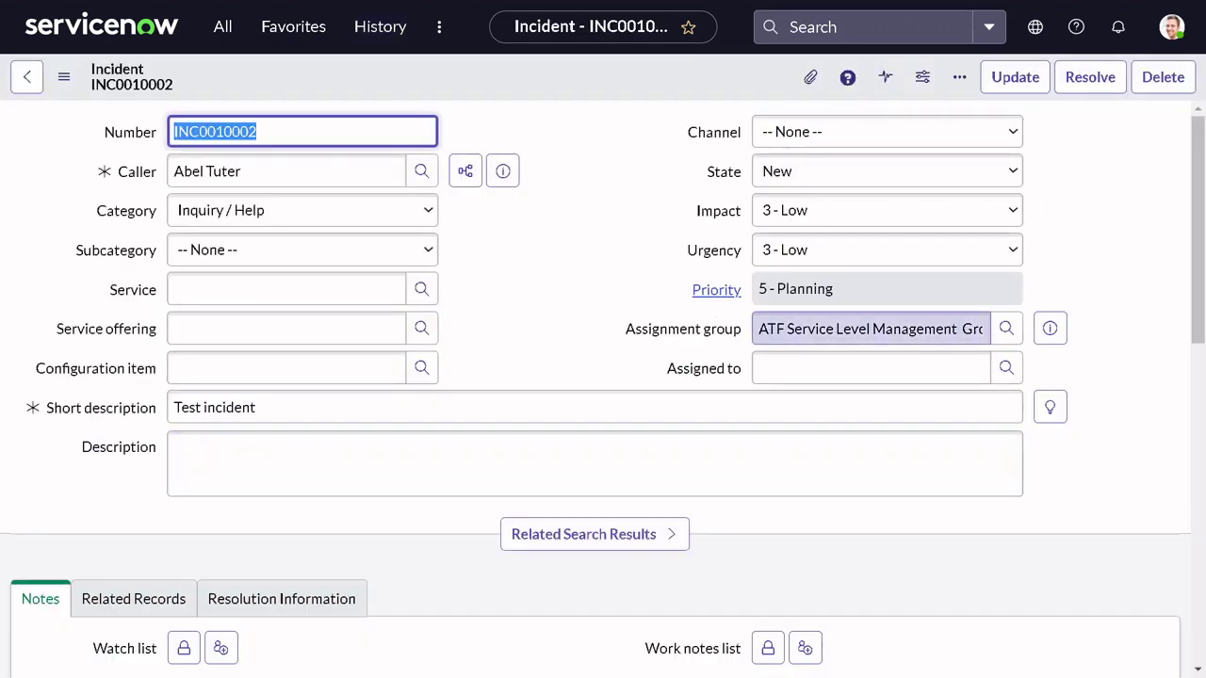
- Reassign the Test incident's assignment group to CAB Approval and save it
click(846, 329)
key(ctrl+a)
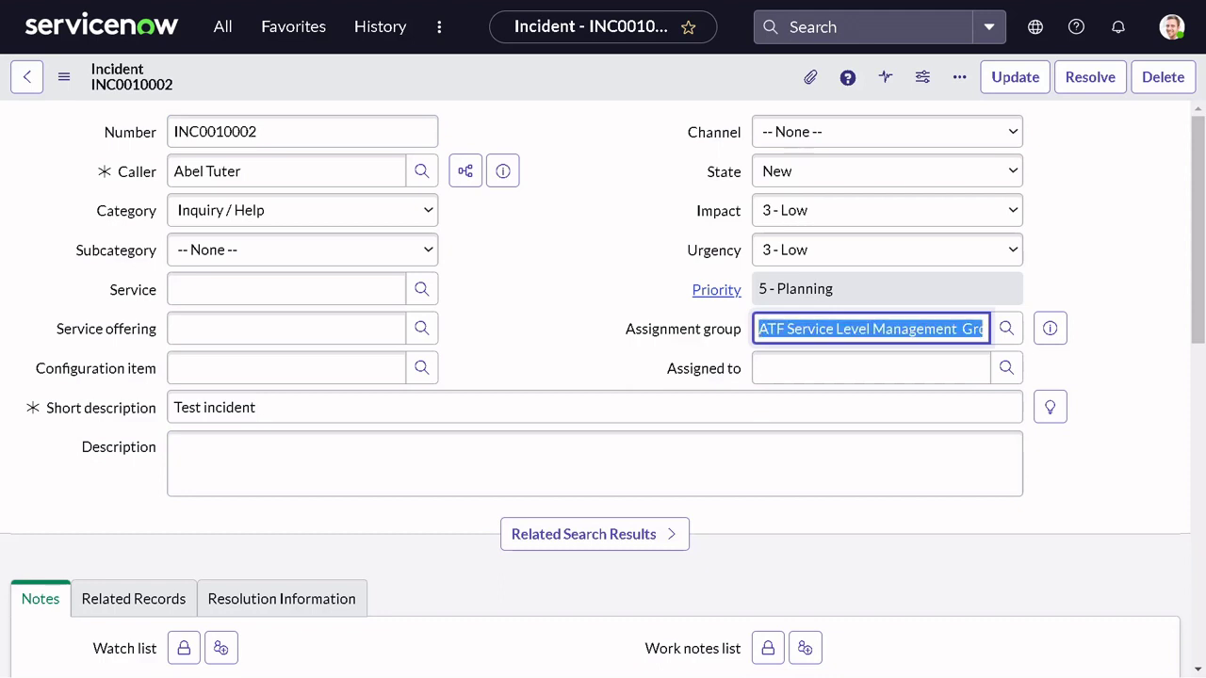
key(BackSpace)
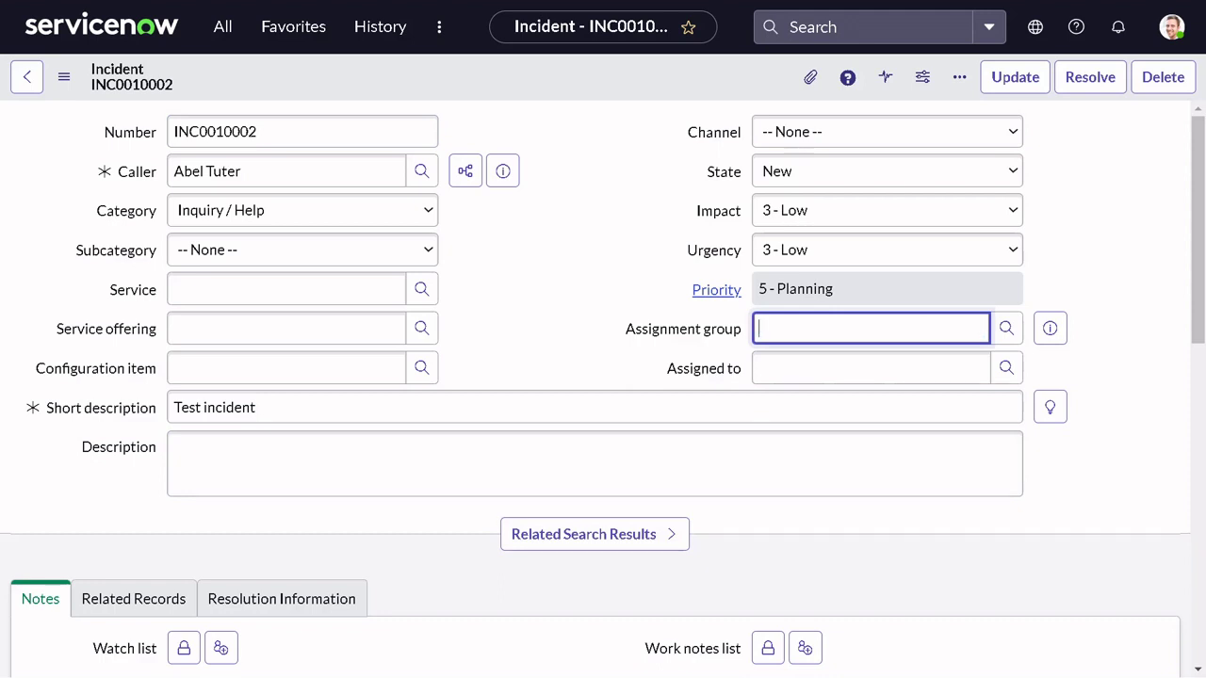
click(1005, 328)
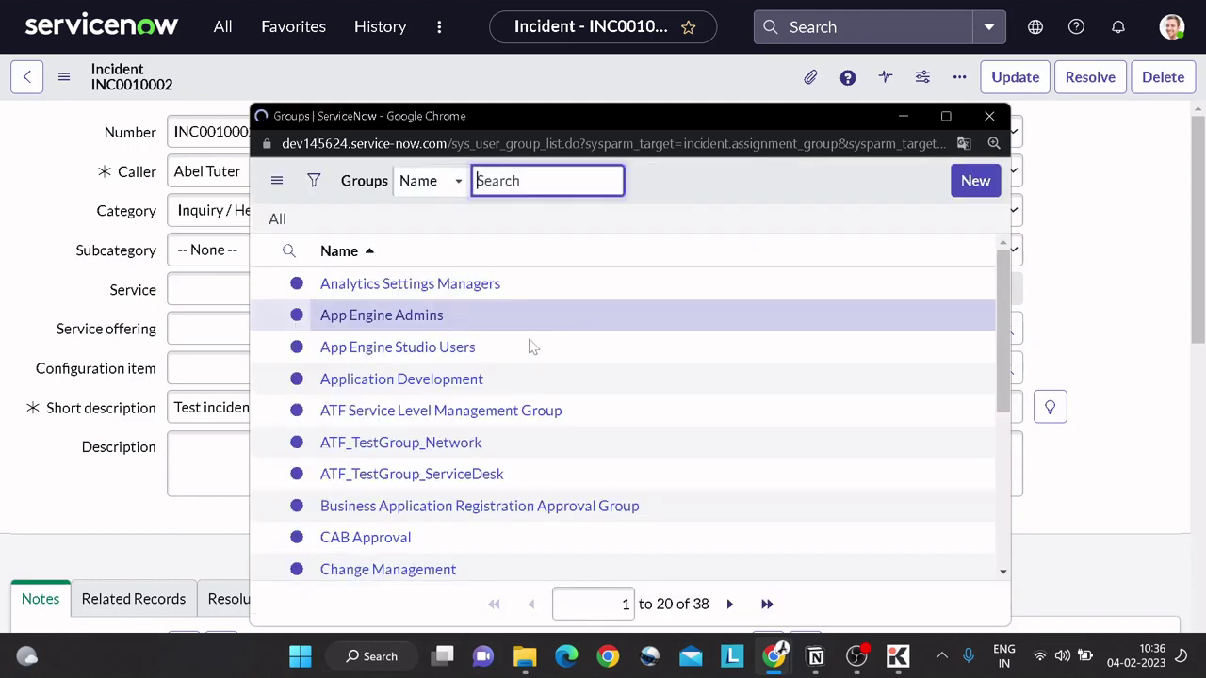
scroll(528, 345, down, 1)
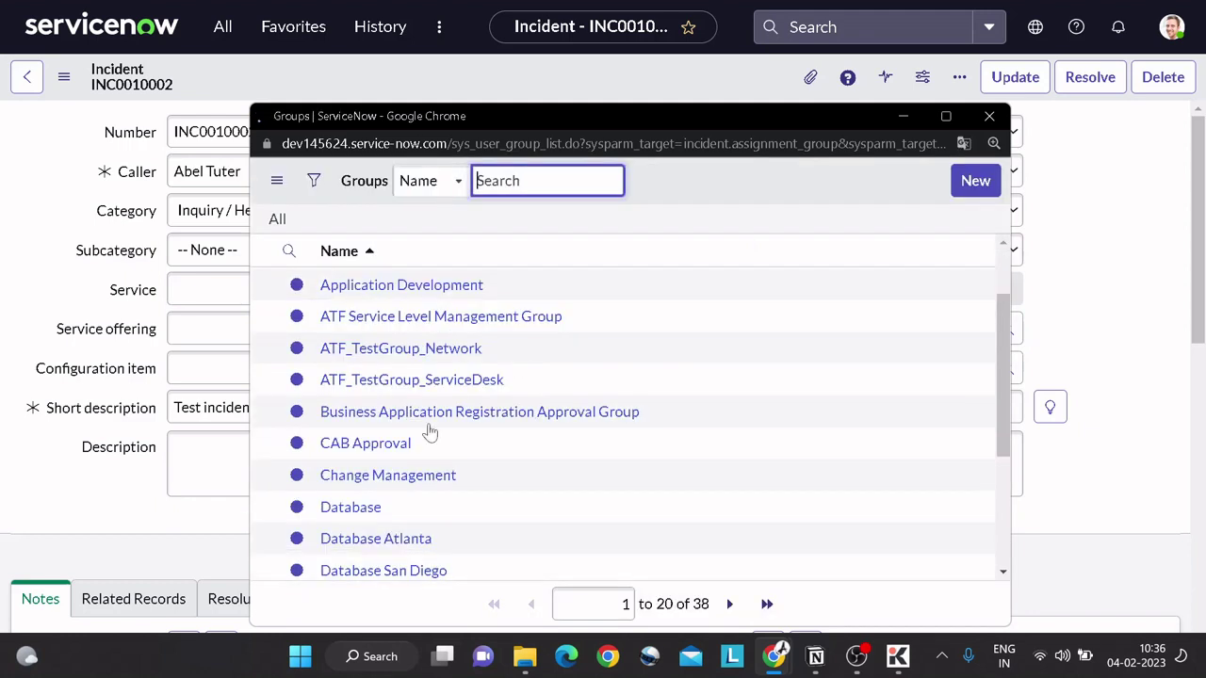
click(381, 446)
right_click(557, 83)
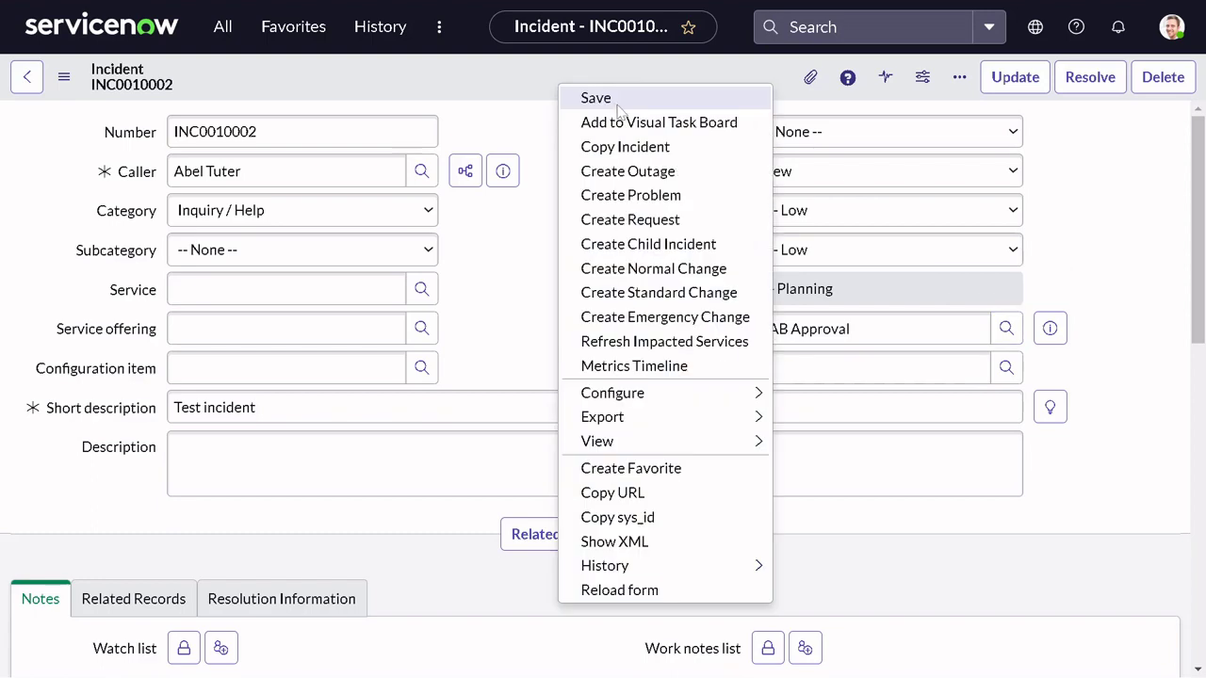
click(613, 98)
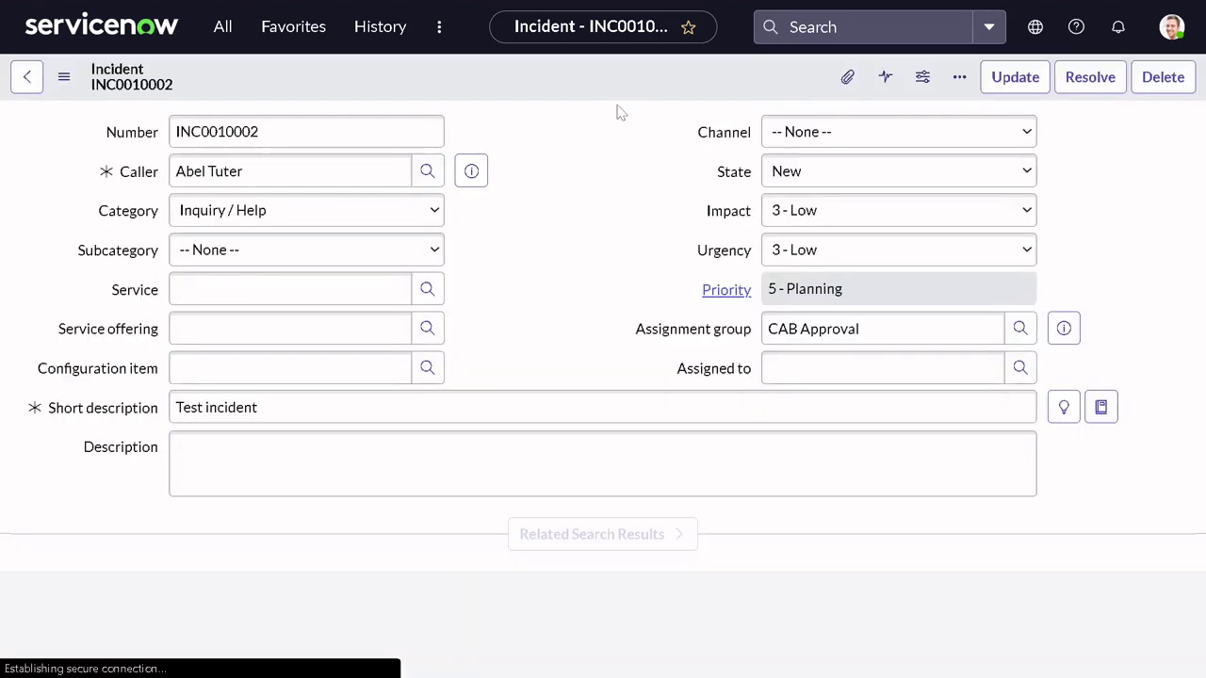
- Check the incident's XML shows reassignment_count 2, then close the XML view
right_click(580, 76)
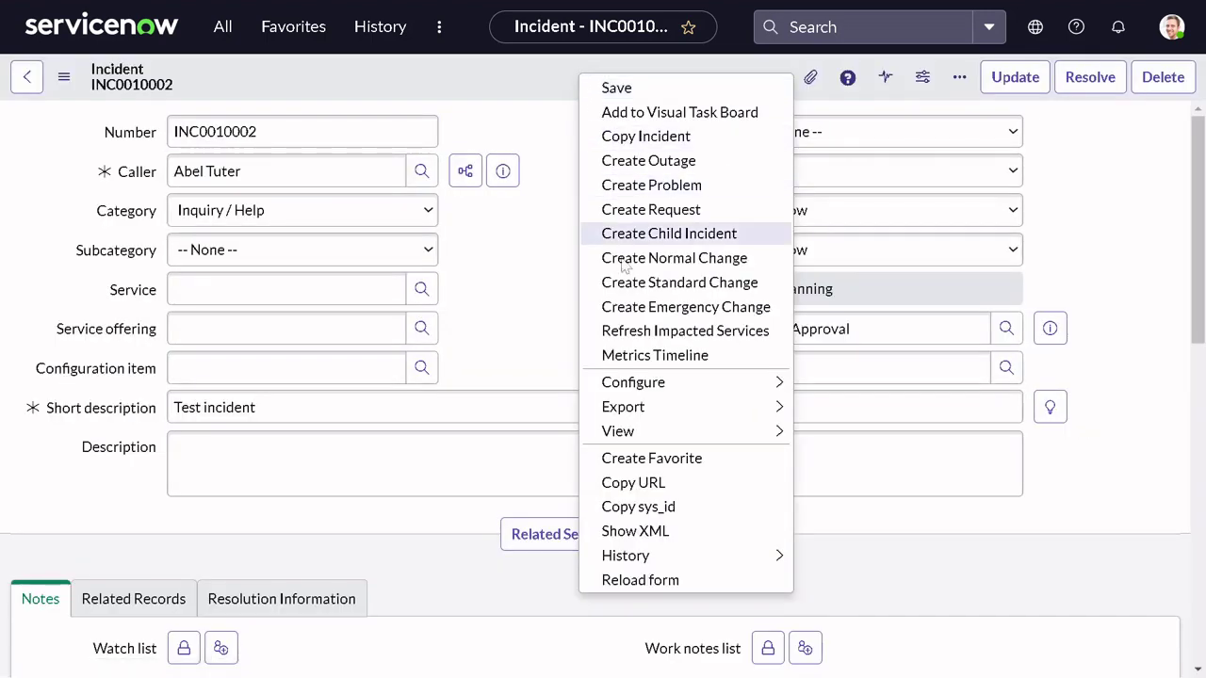
mouse_move(684, 390)
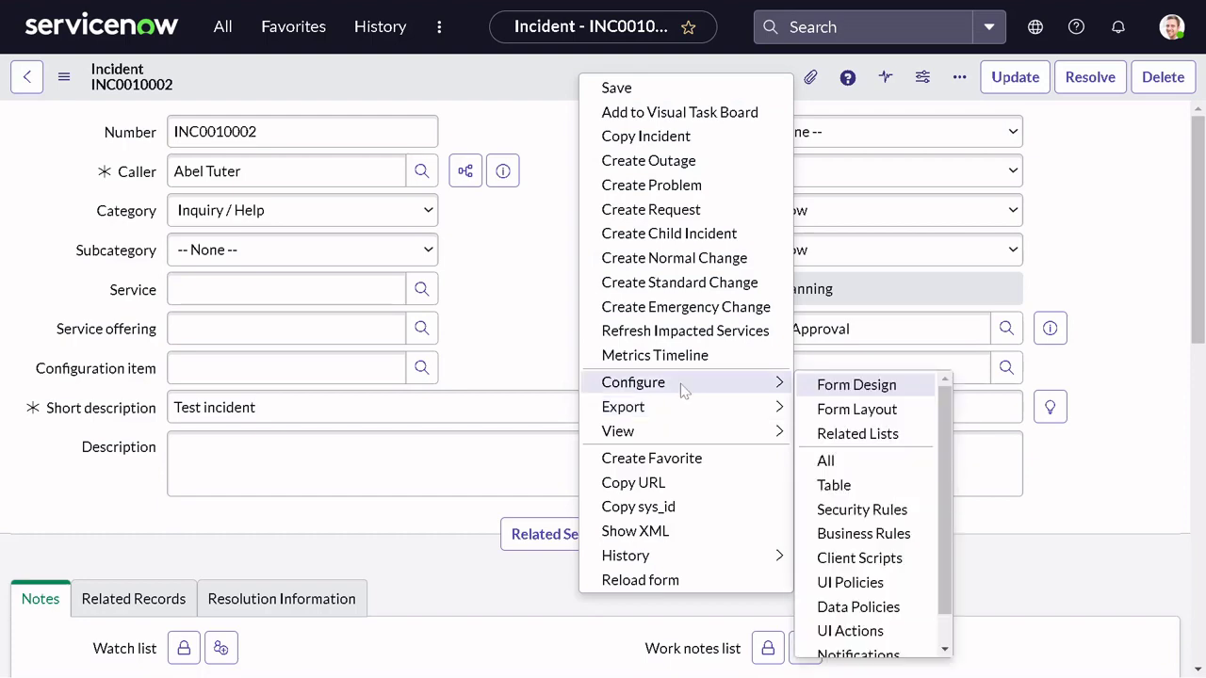
click(682, 531)
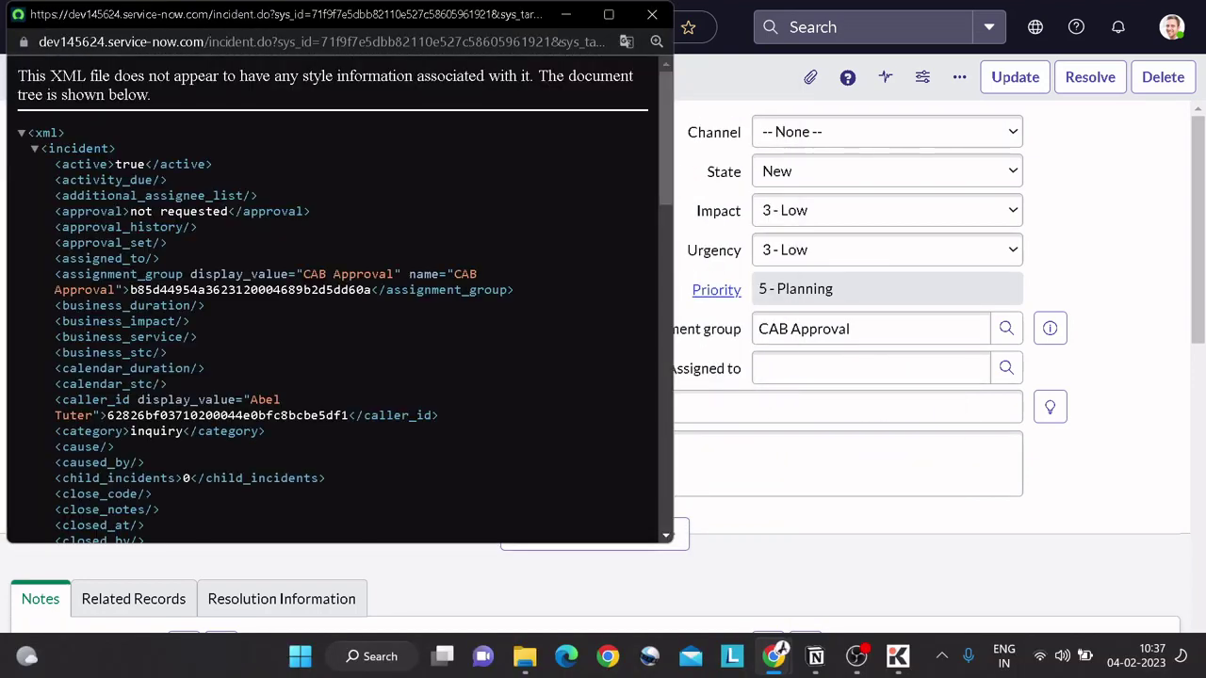
scroll(321, 310, down, 15)
scroll(336, 299, up, 2)
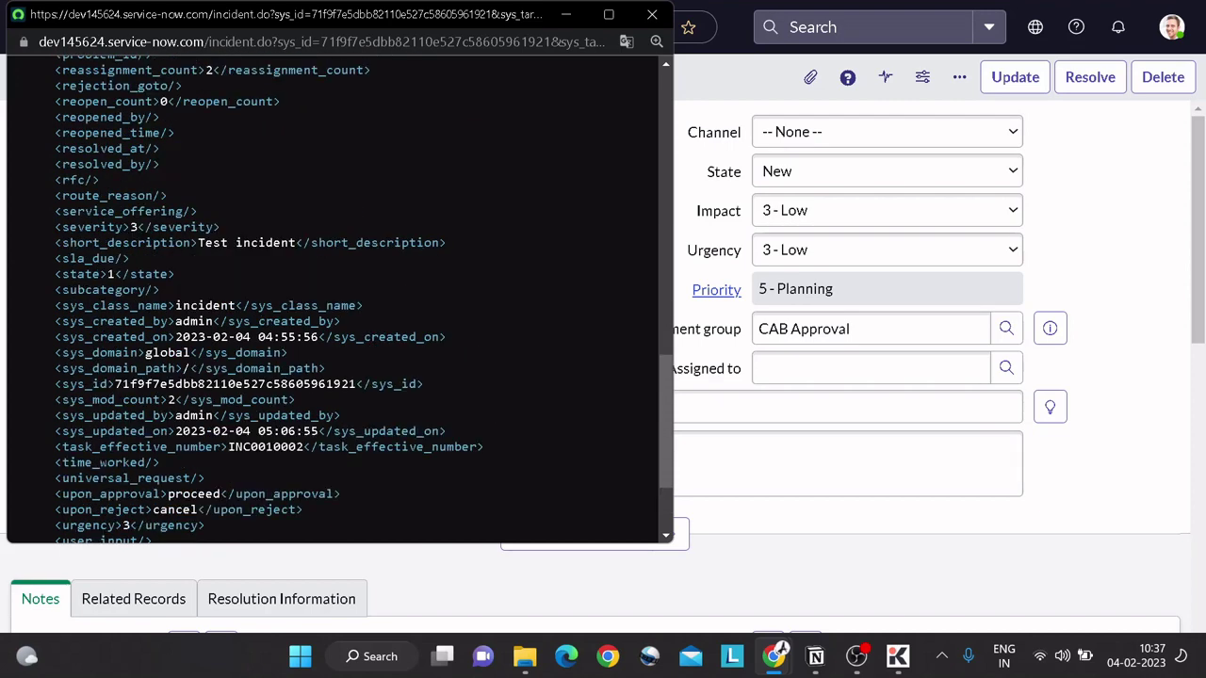
scroll(266, 269, up, 2)
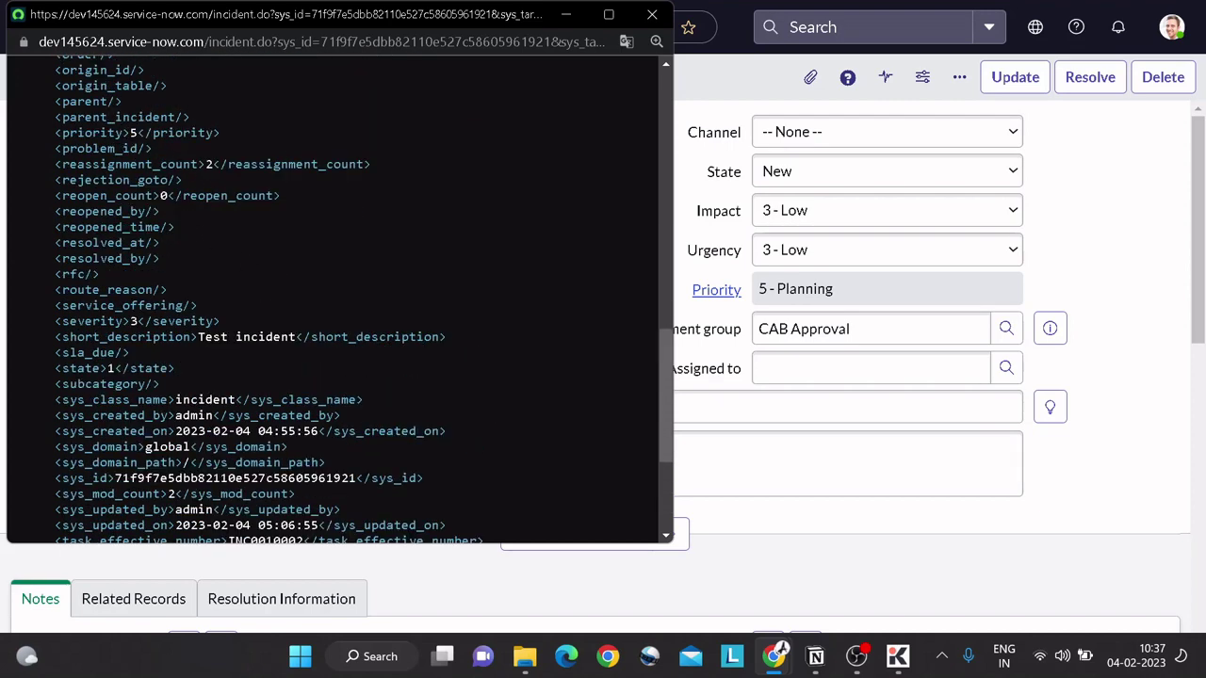
click(651, 15)
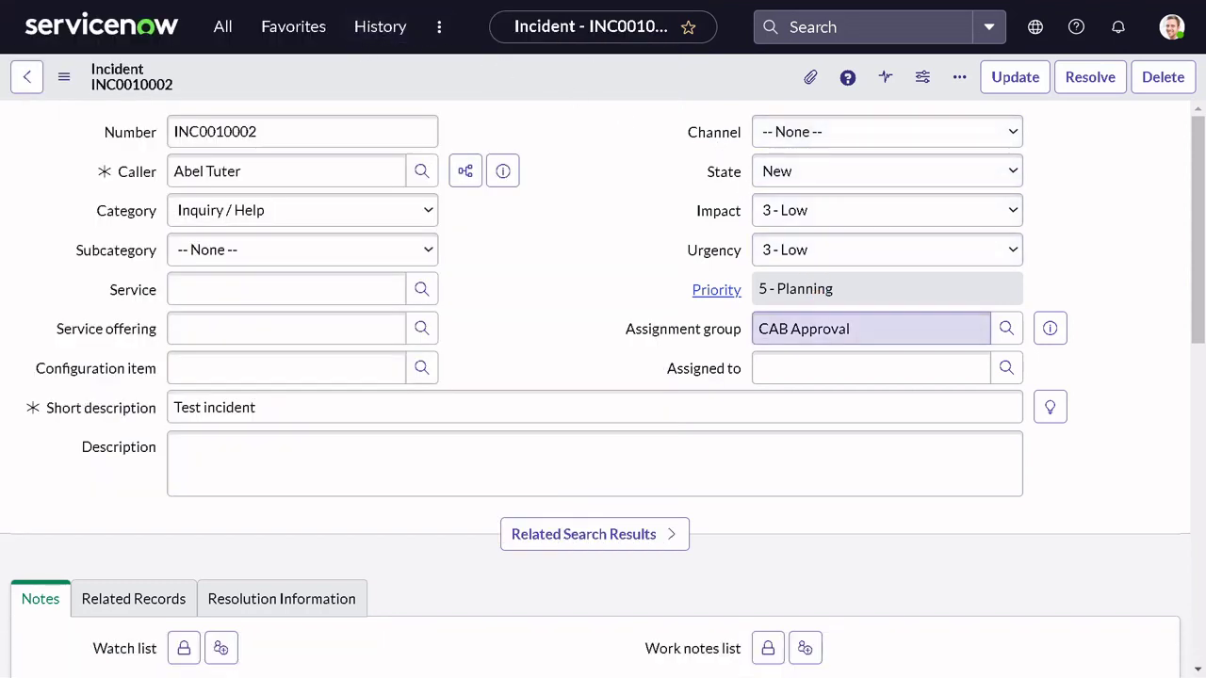
- Clear the assignment group and go to the Incident reassignment business rule, leaving without saving
click(674, 332)
key(BackSpace)
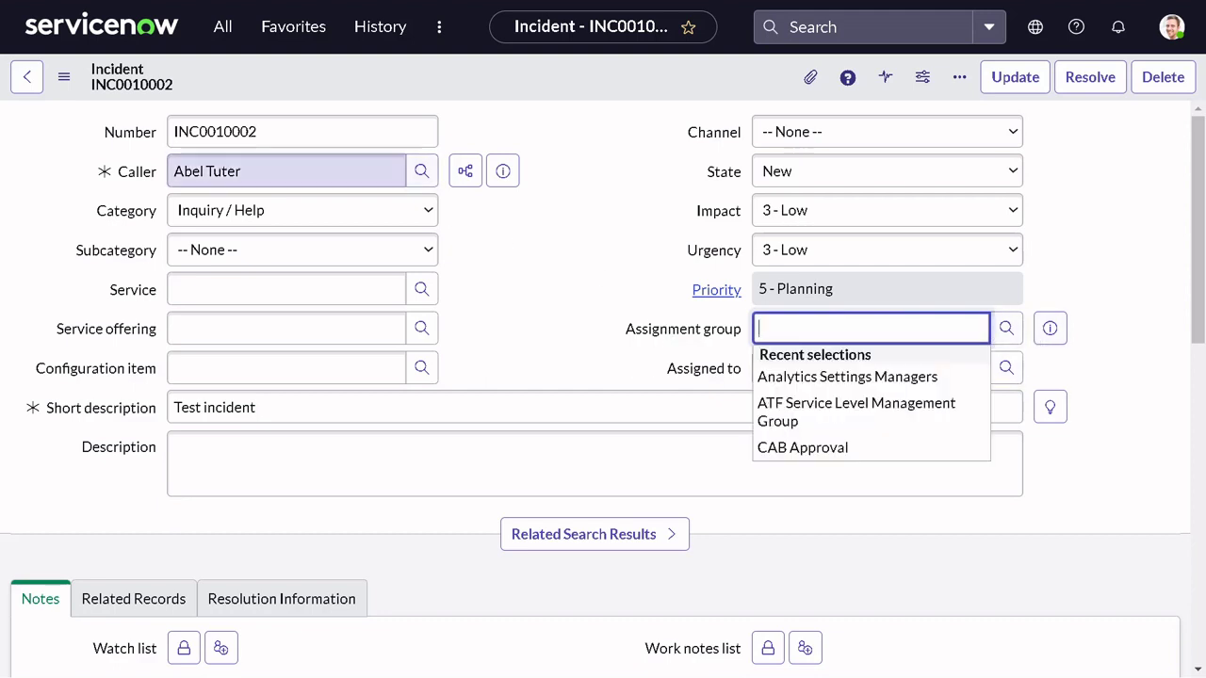
click(365, 38)
click(365, 38)
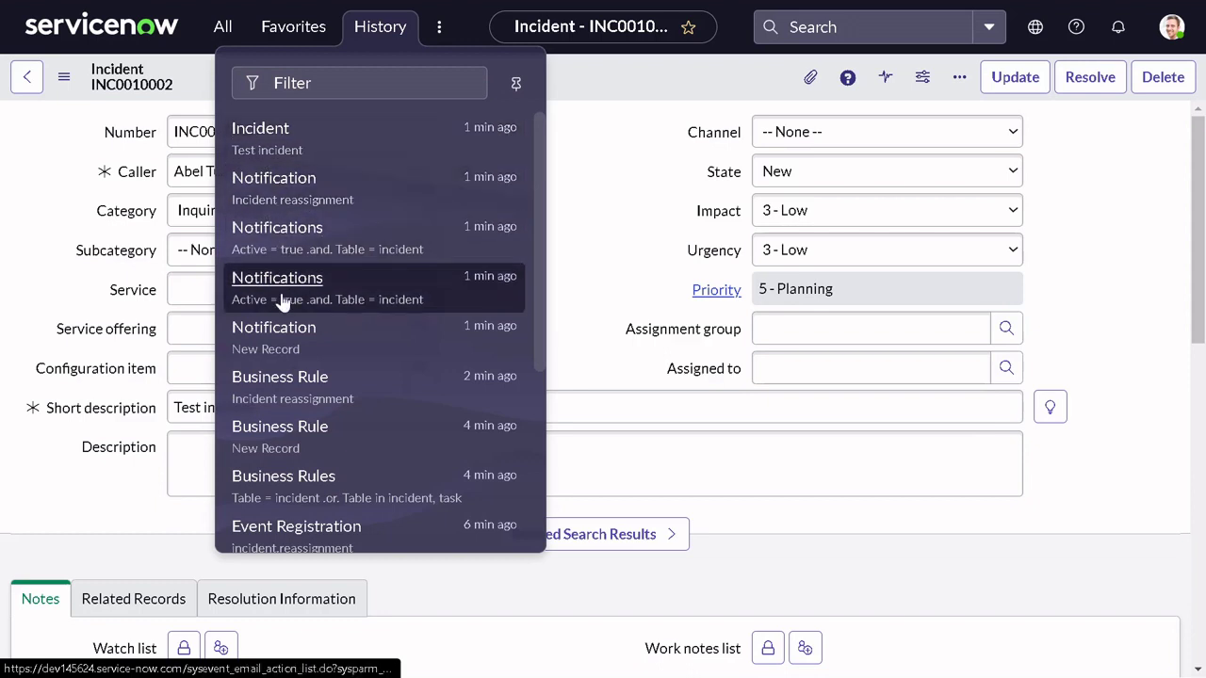
click(276, 400)
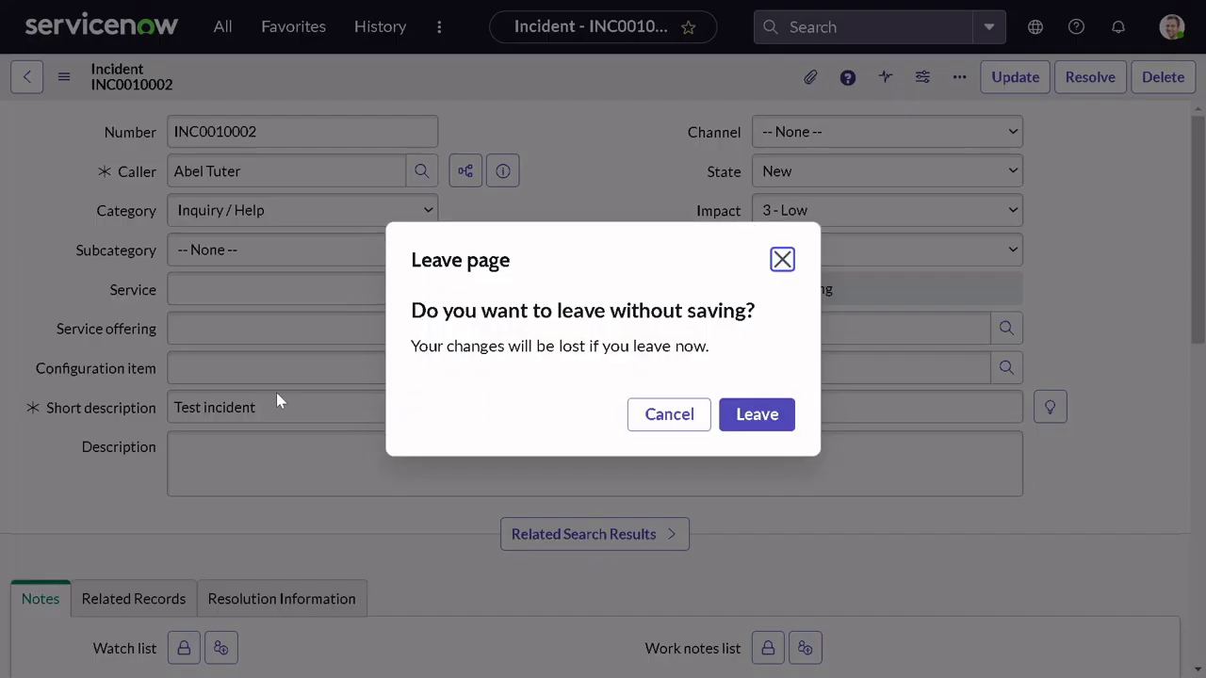
click(737, 418)
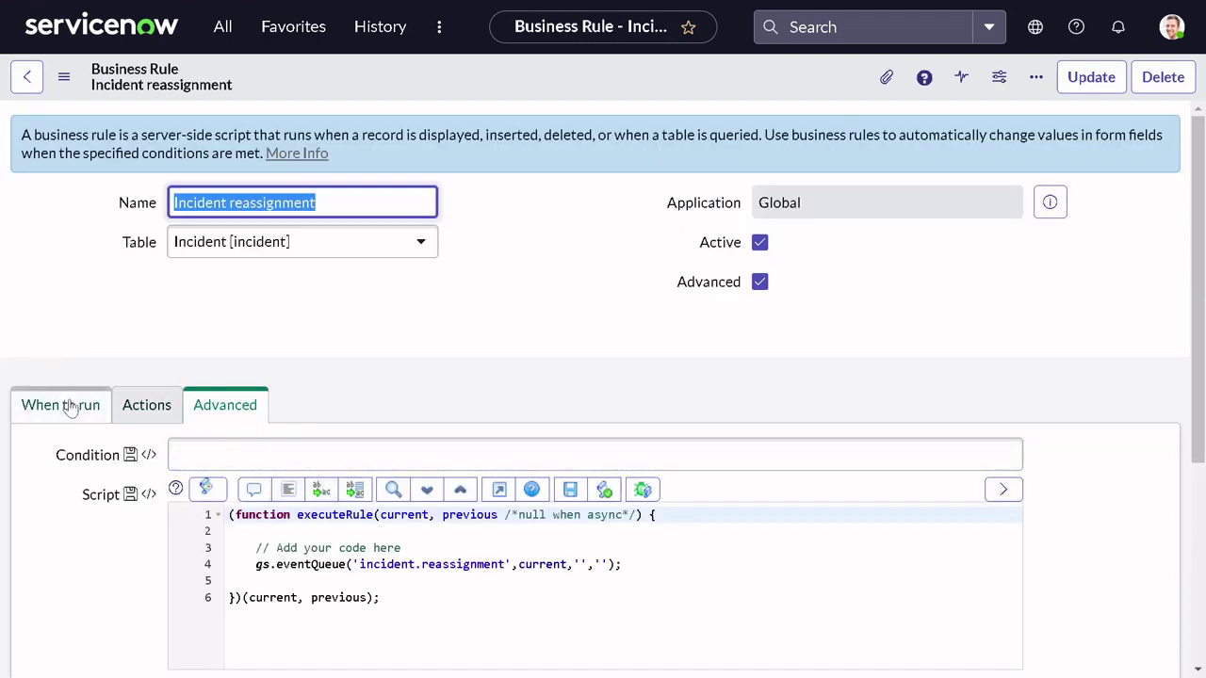
- Confirm the rule runs after Update when Reassignment count is greater than 2, and return to the Test incident
click(71, 405)
scroll(604, 467, down, 3)
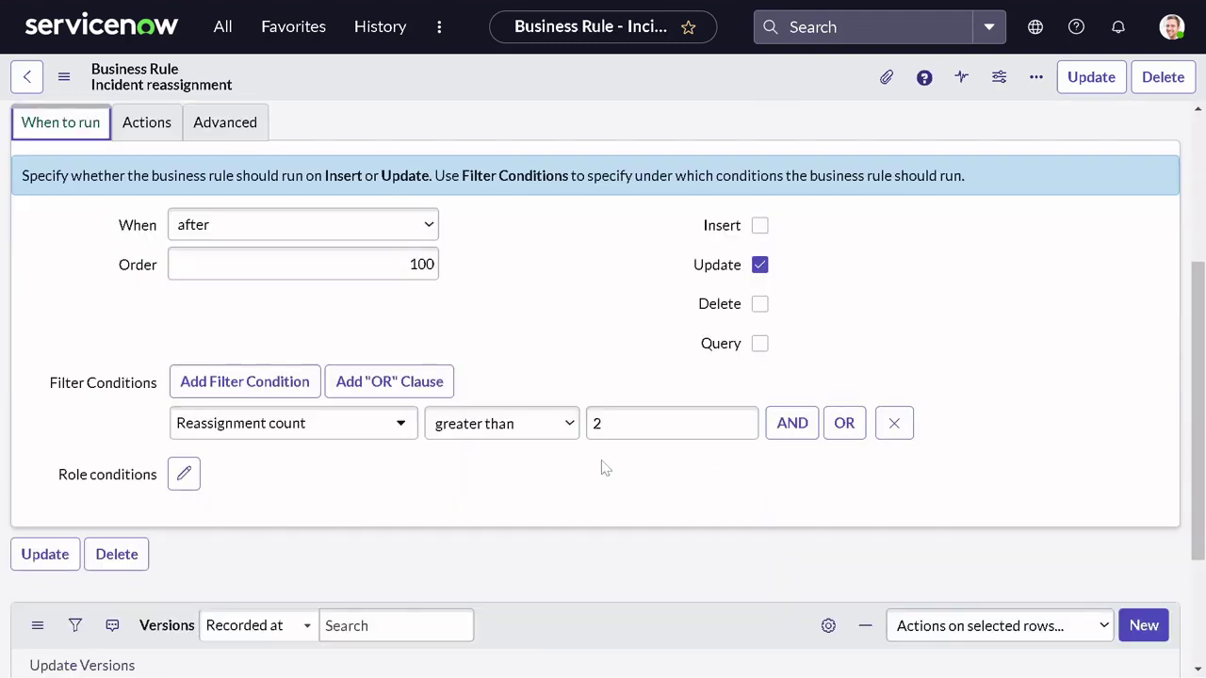
scroll(604, 467, up, 3)
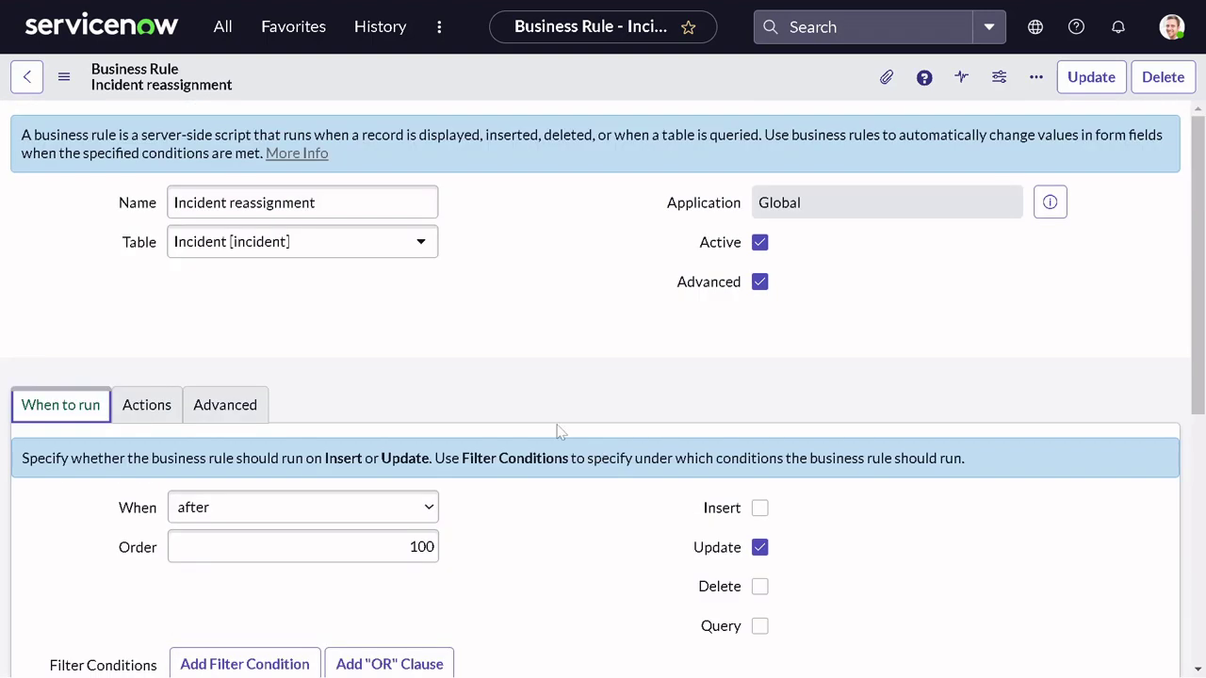
click(375, 43)
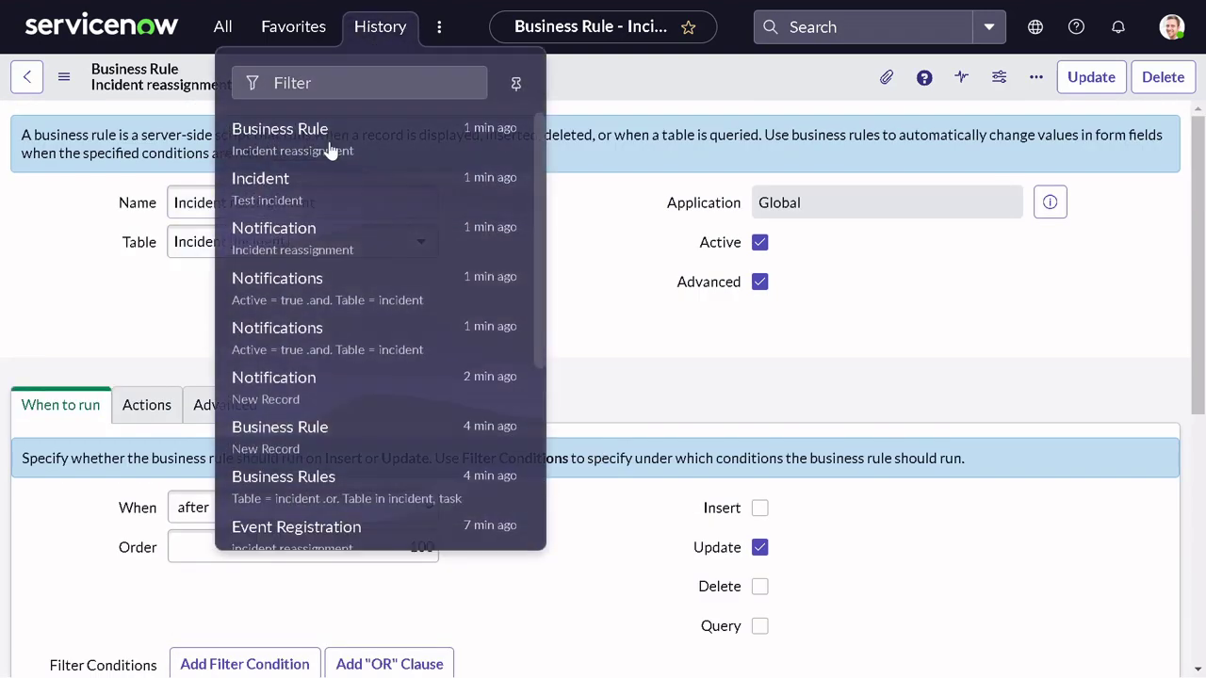
click(312, 197)
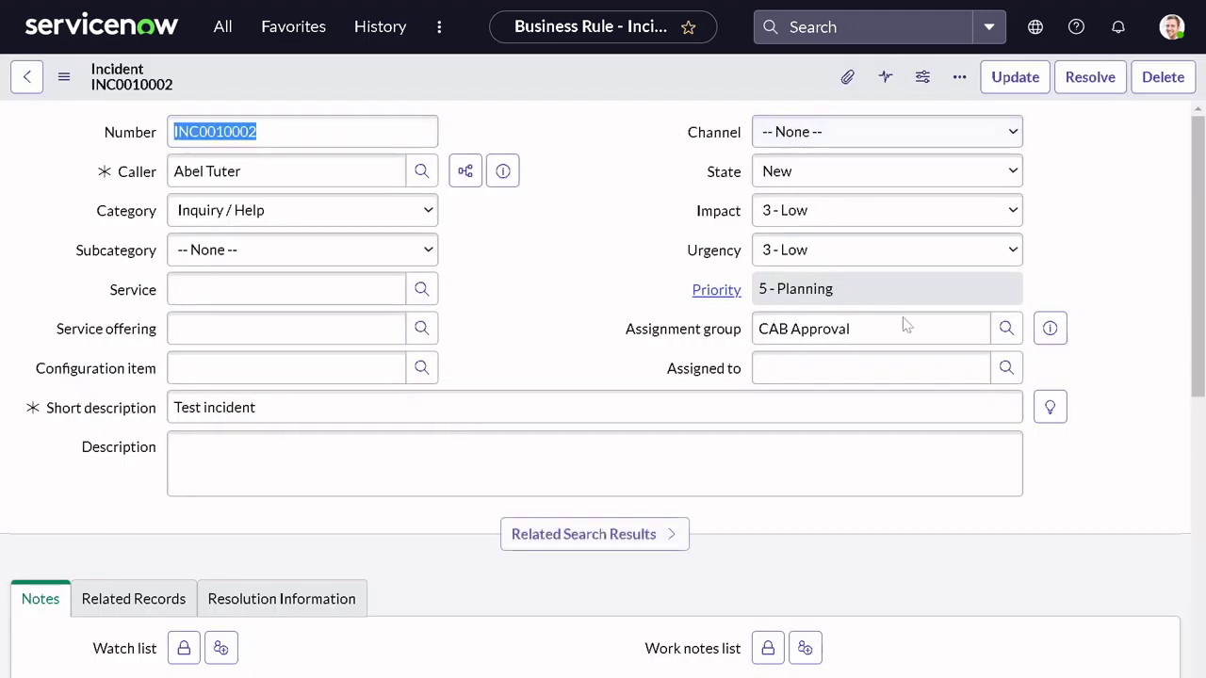
- Replace the CAB Approval assignment group with Change Management and save the incident
click(904, 325)
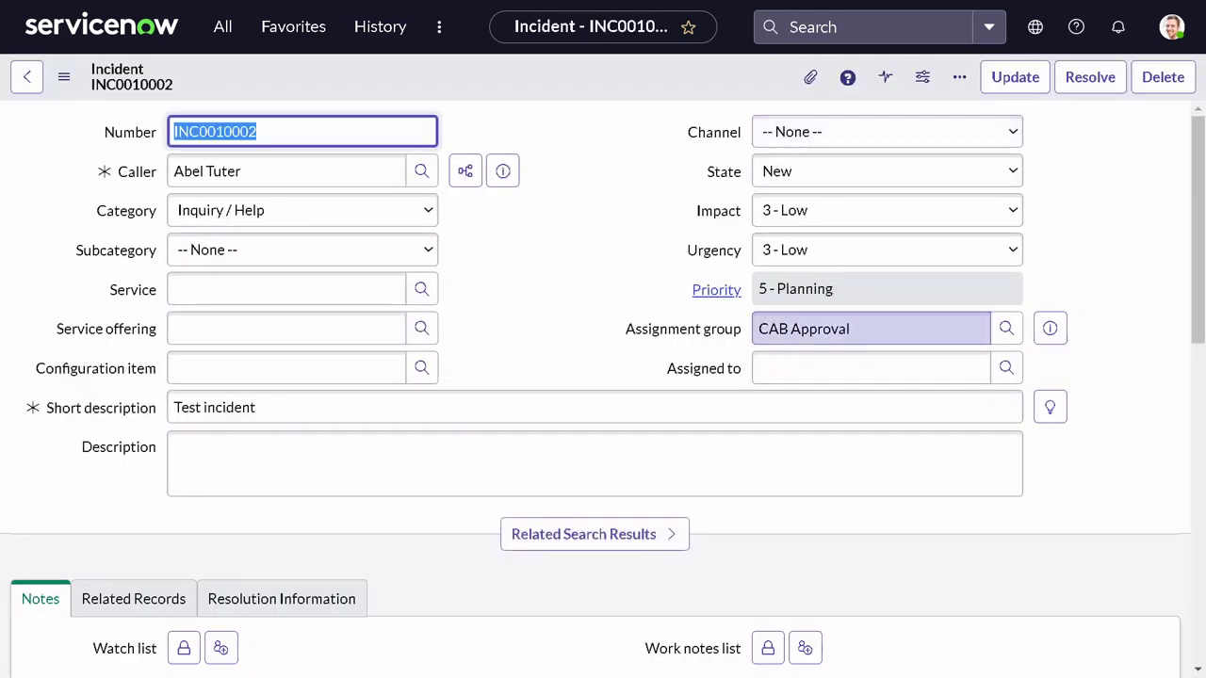
key(ctrl+a)
key(BackSpace)
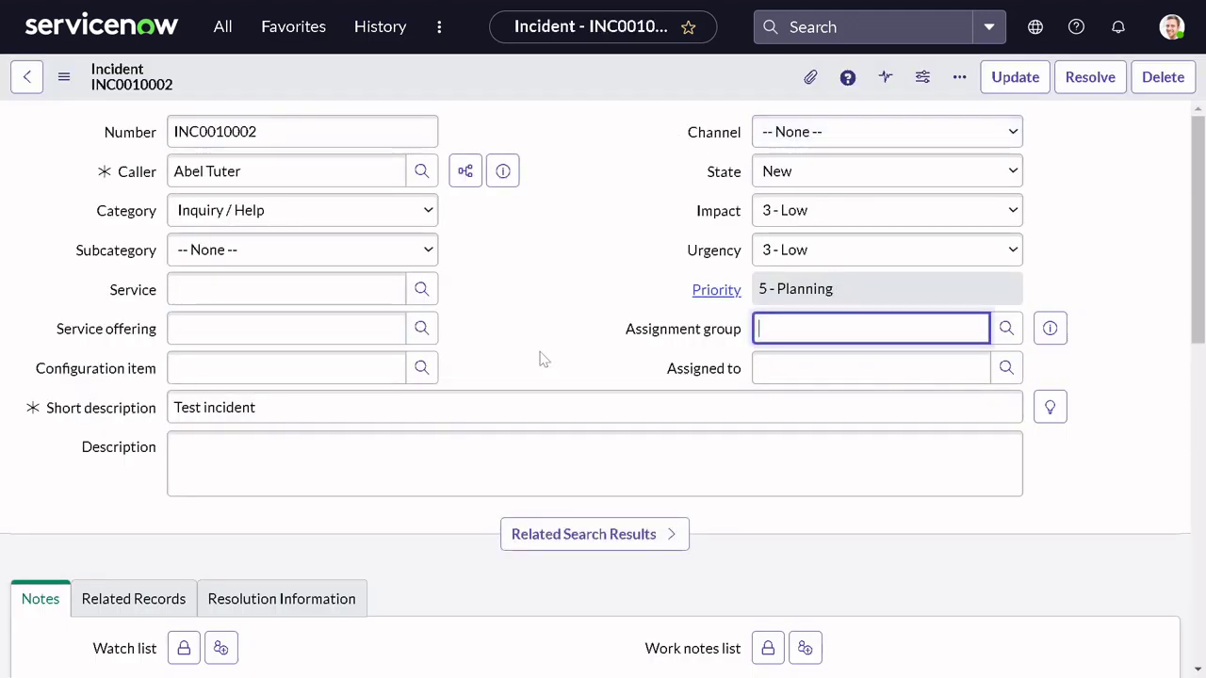
click(1006, 328)
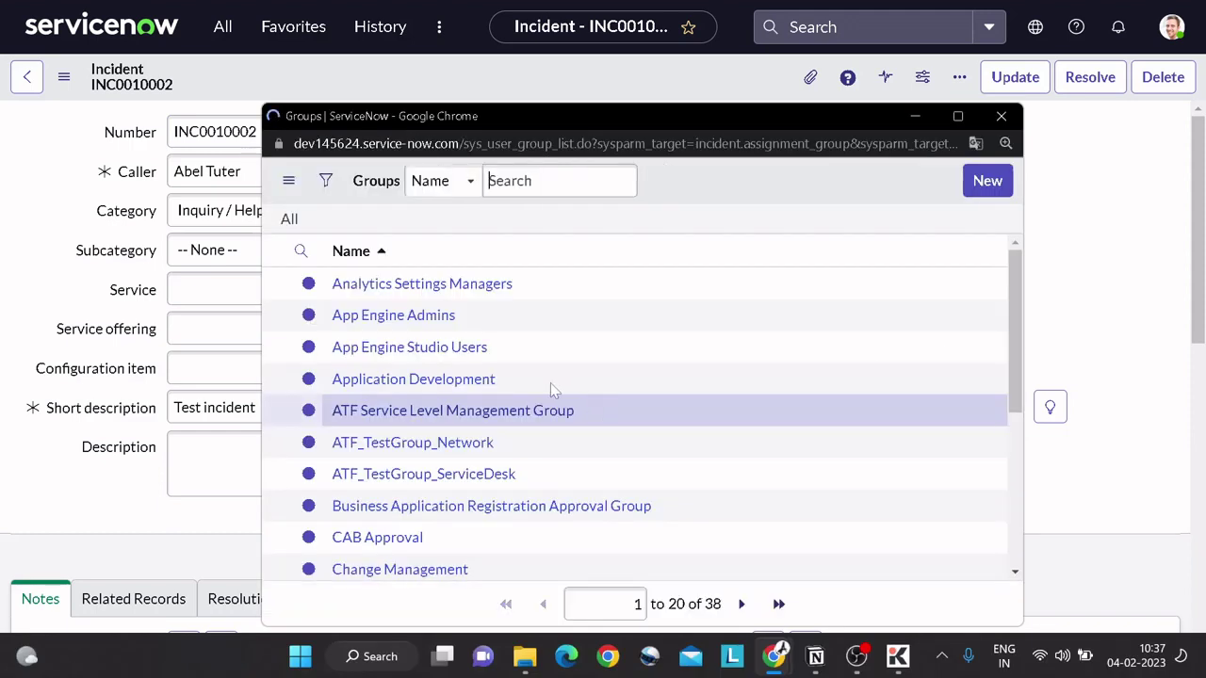
scroll(490, 442, down, 1)
click(438, 476)
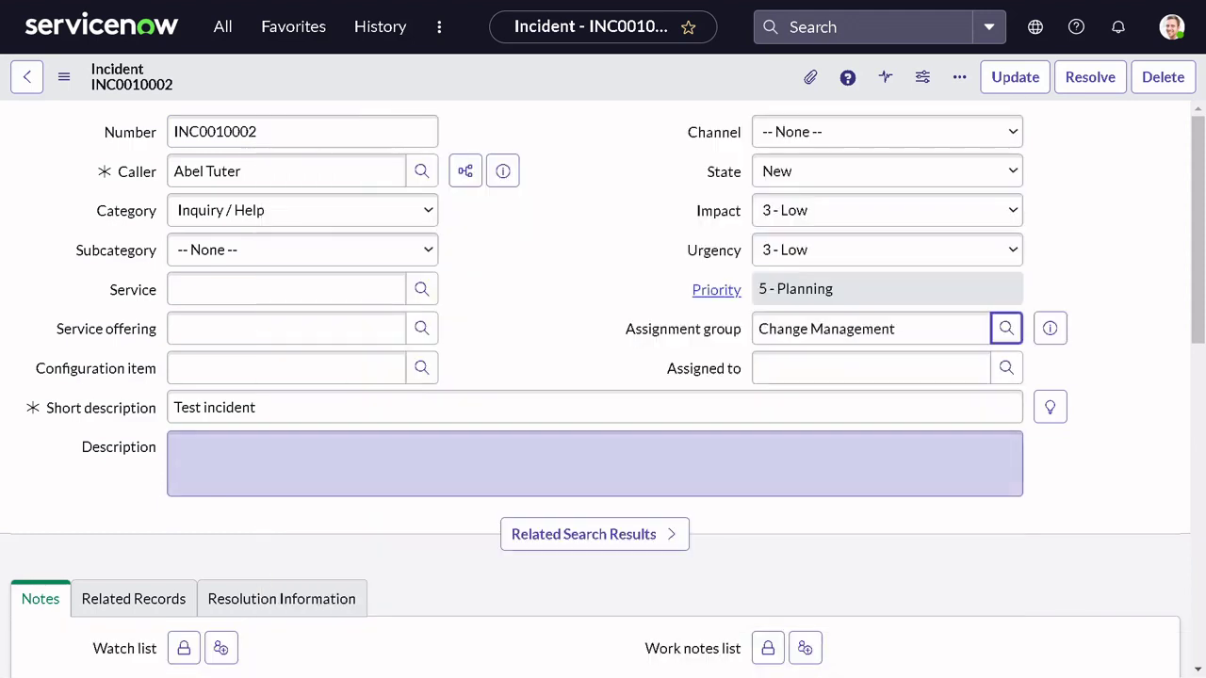
right_click(516, 92)
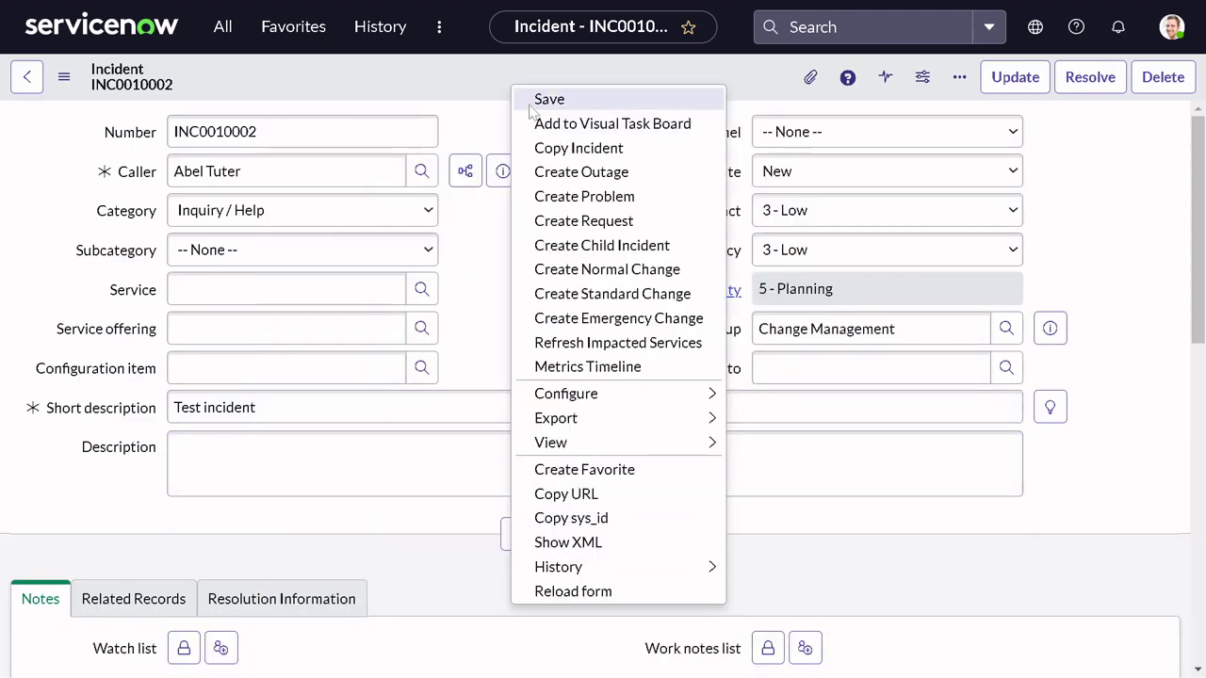
click(535, 100)
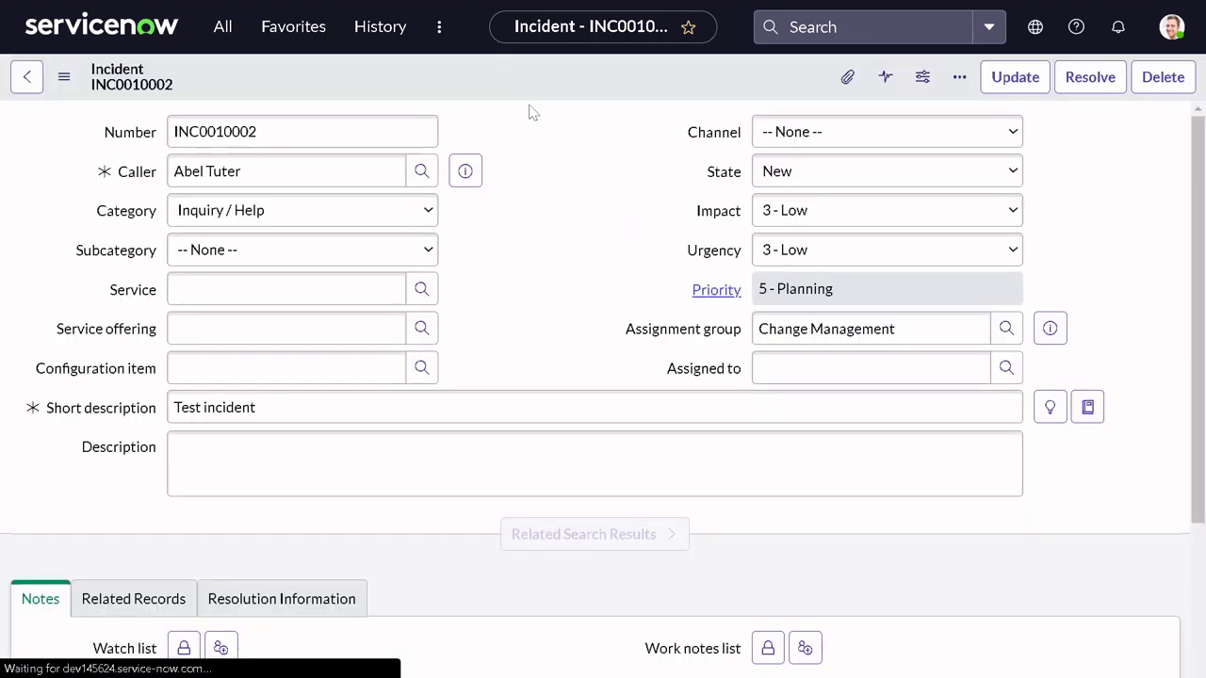
- View the incident's XML to confirm reassignment_count is now 3, then return to the form
right_click(557, 78)
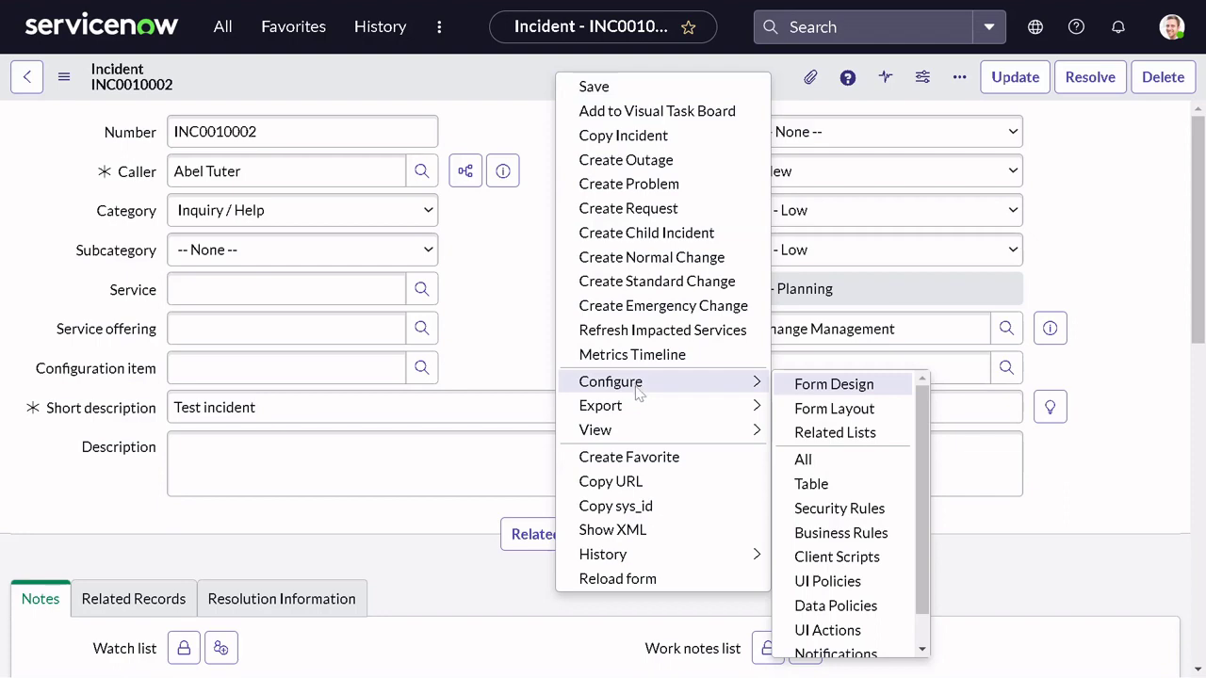
click(621, 535)
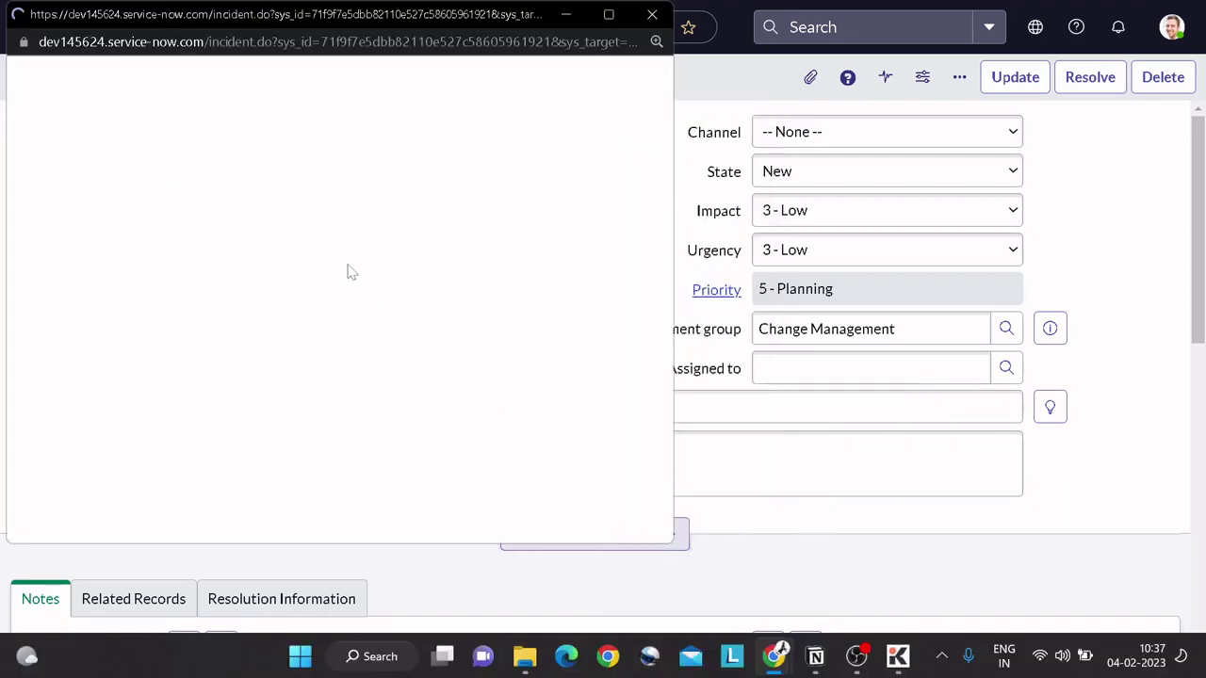
scroll(347, 274, down, 1)
scroll(347, 272, down, 4)
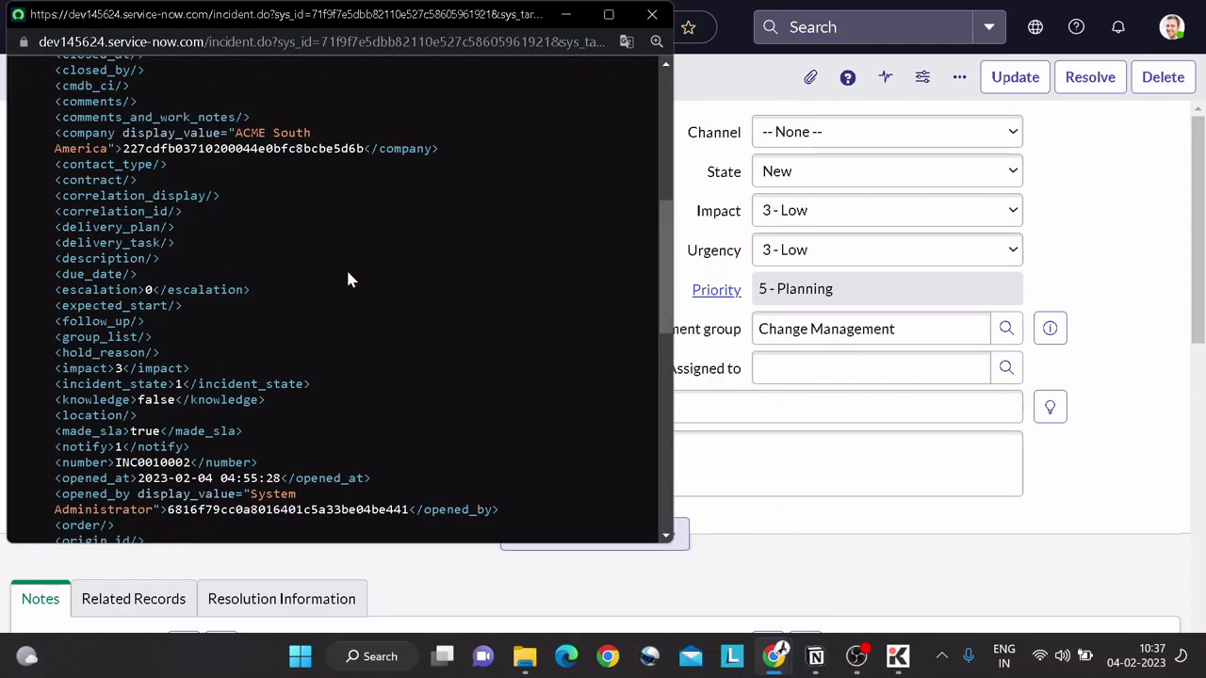
scroll(348, 276, down, 2)
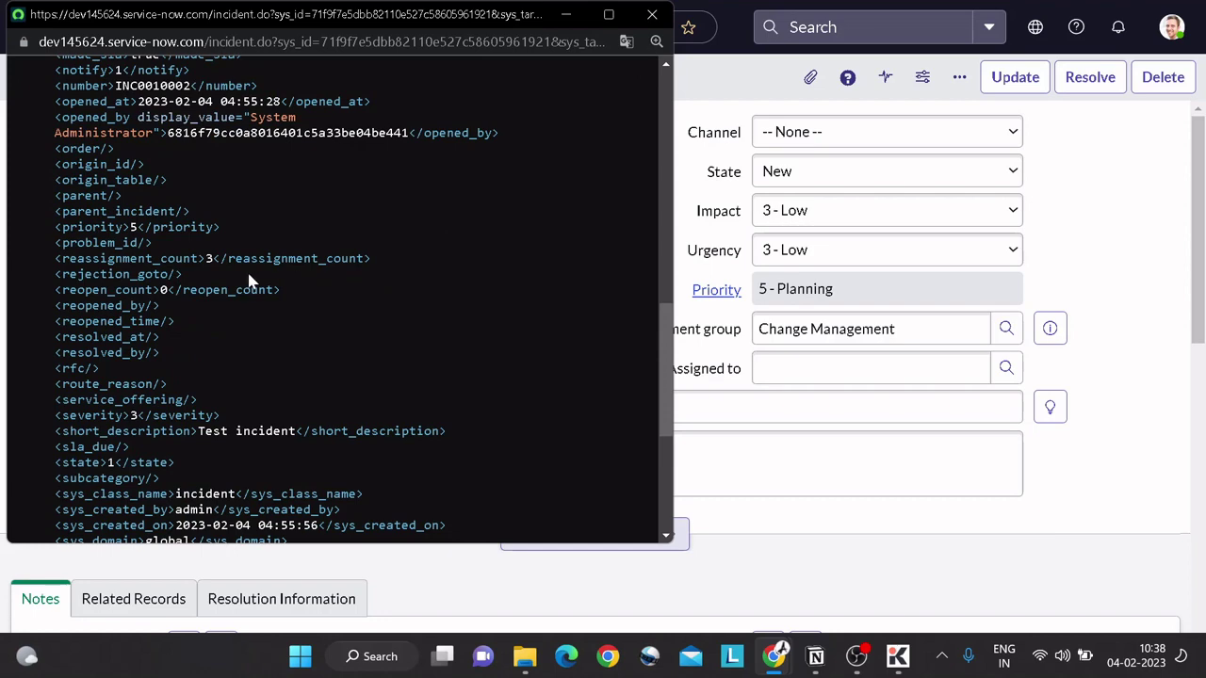
click(697, 226)
- Open System Logs > Emails by filtering for 'emails' and sort by Created, newest first
click(209, 38)
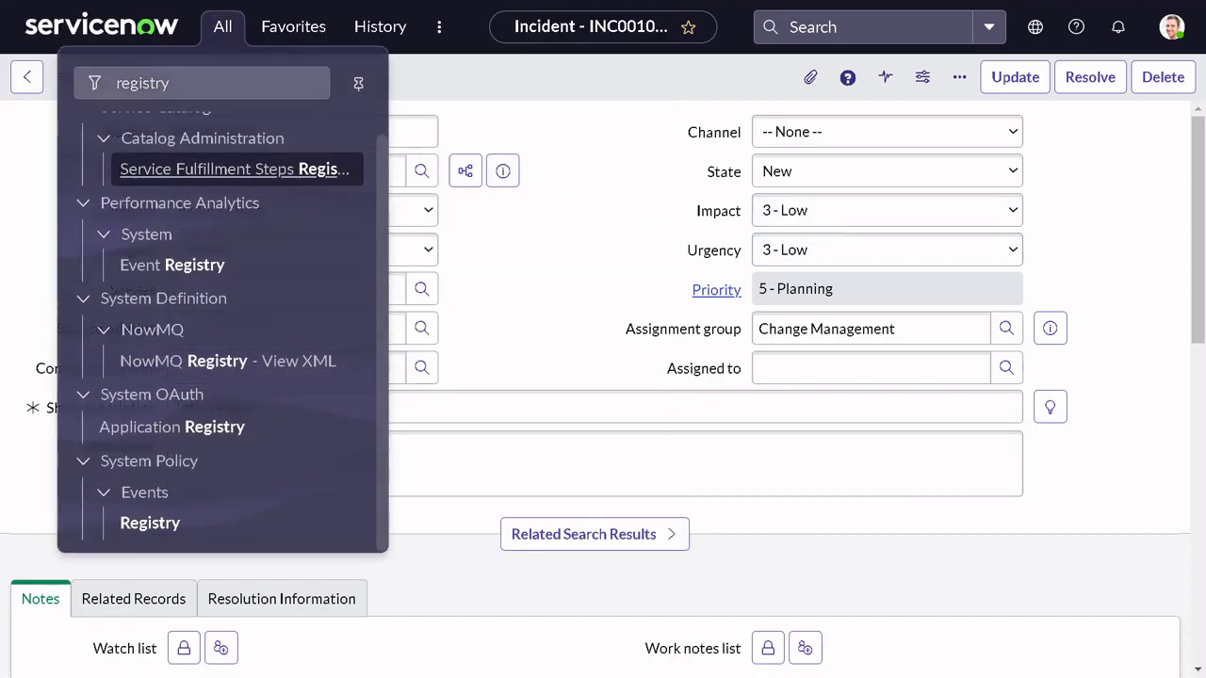
key(BackSpace)
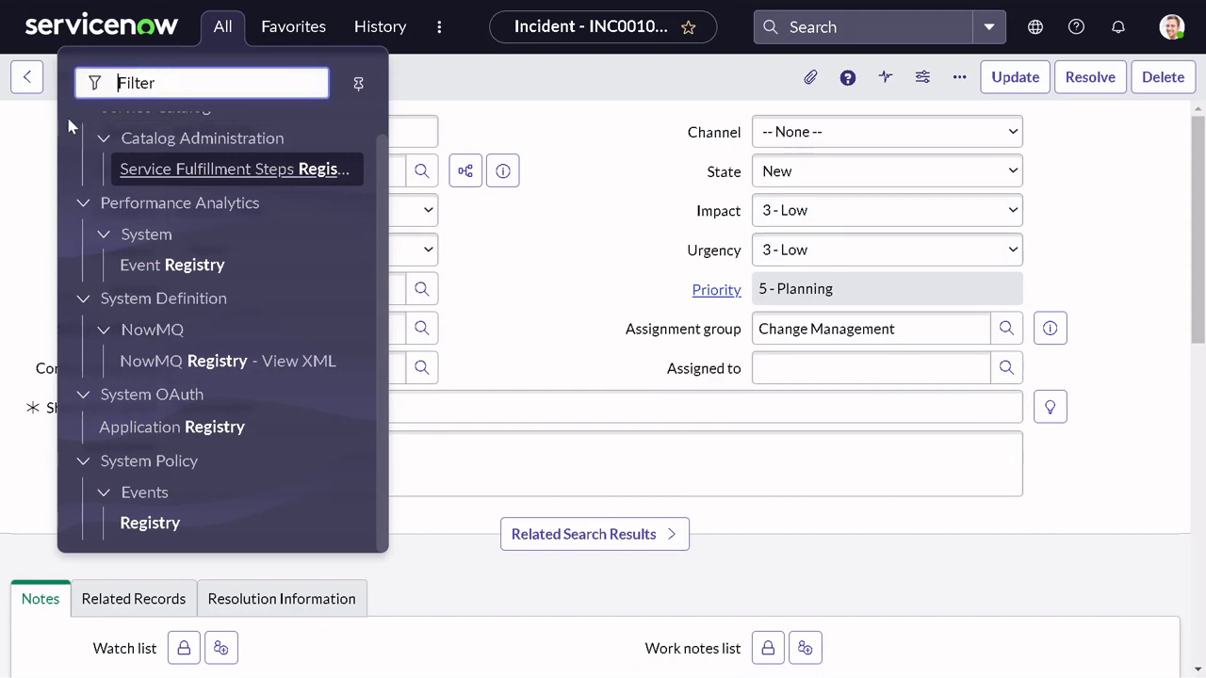
text(emails)
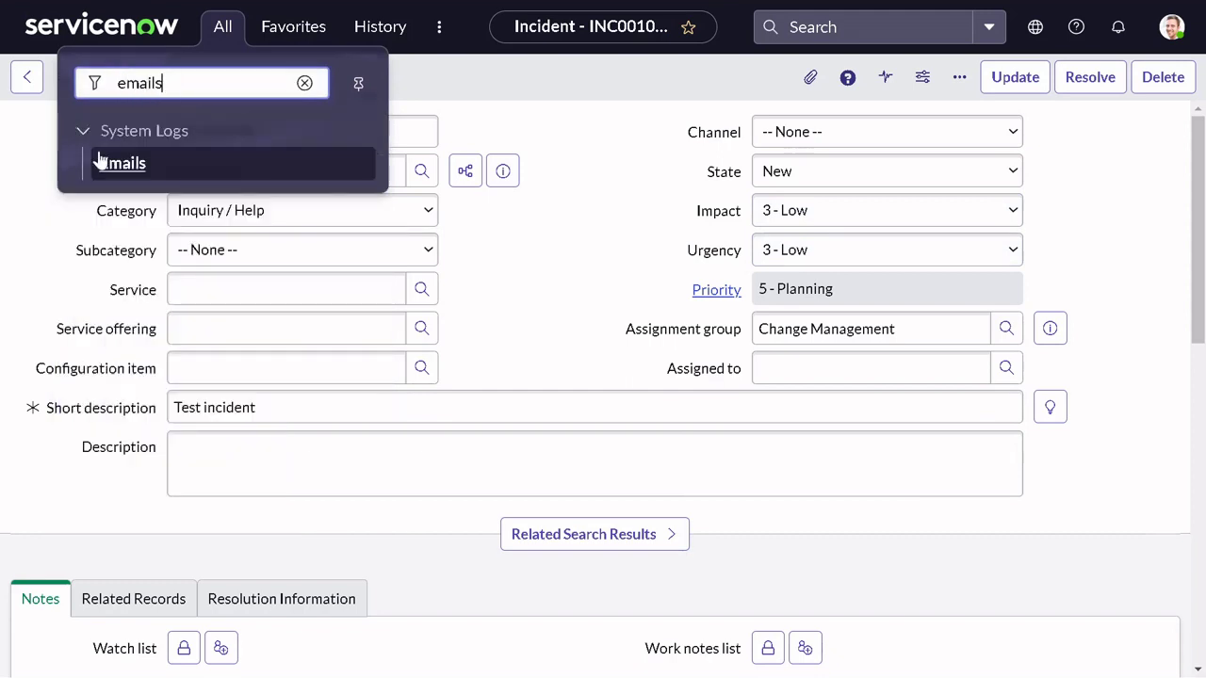
click(123, 166)
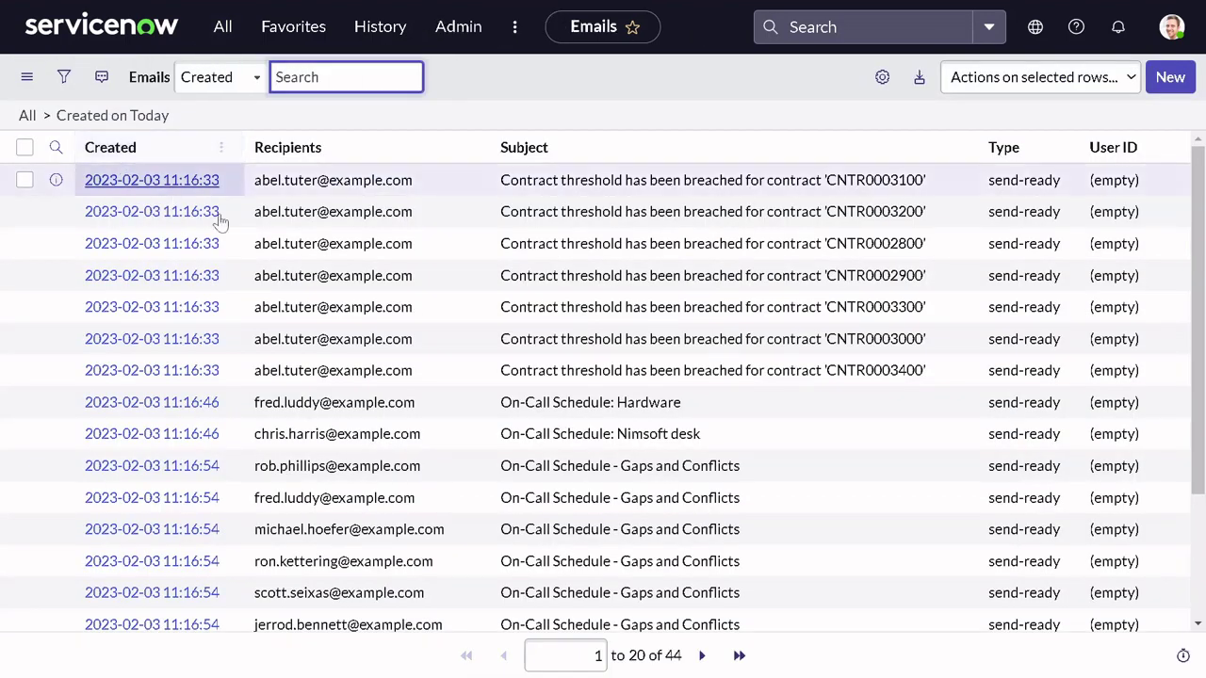
click(123, 149)
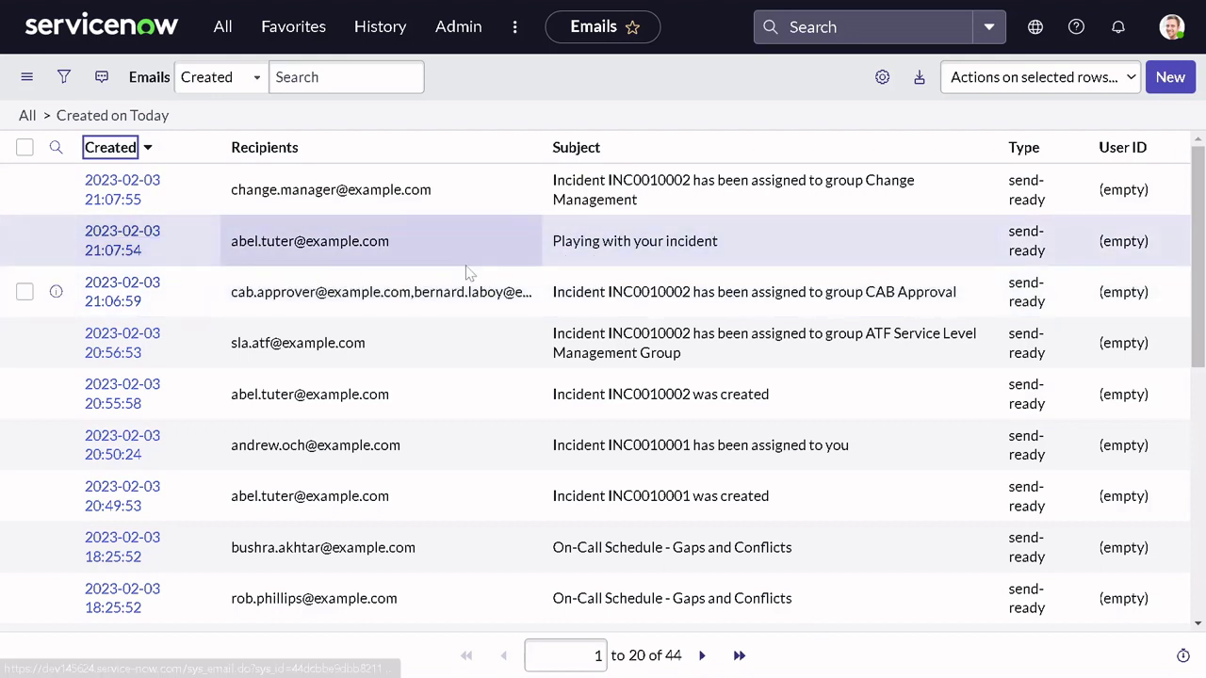
- Open the 'Playing with your incident' email and preview it from its Related Links
click(133, 252)
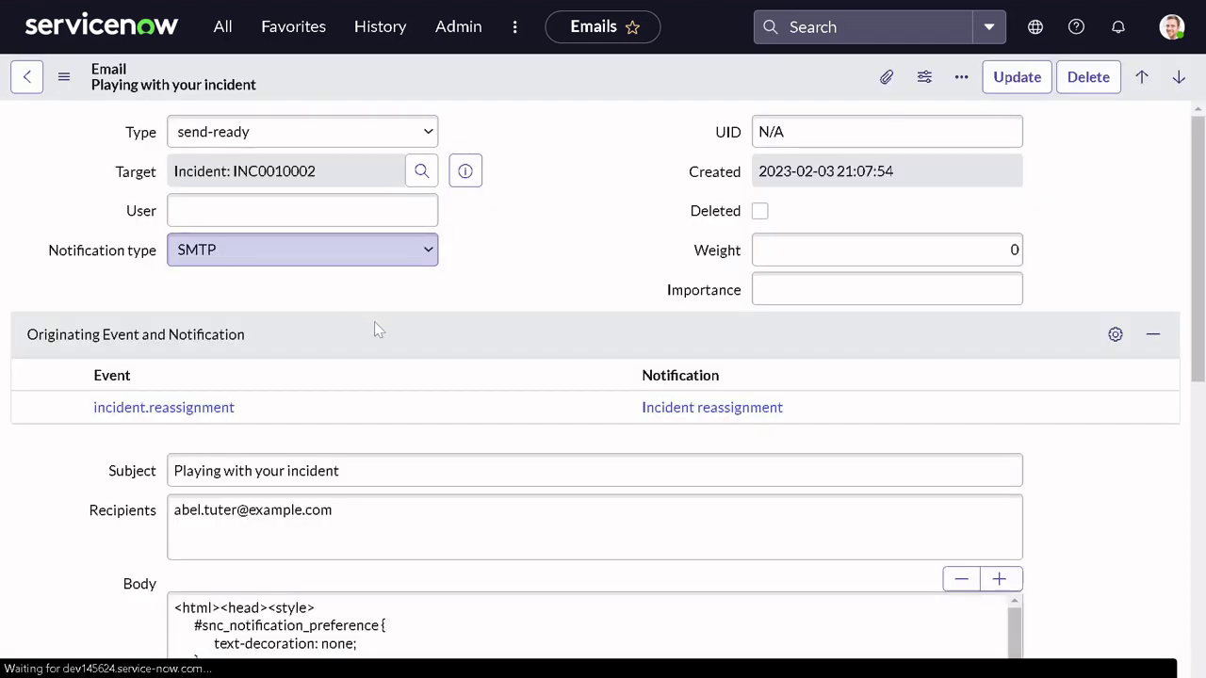
scroll(375, 325, down, 15)
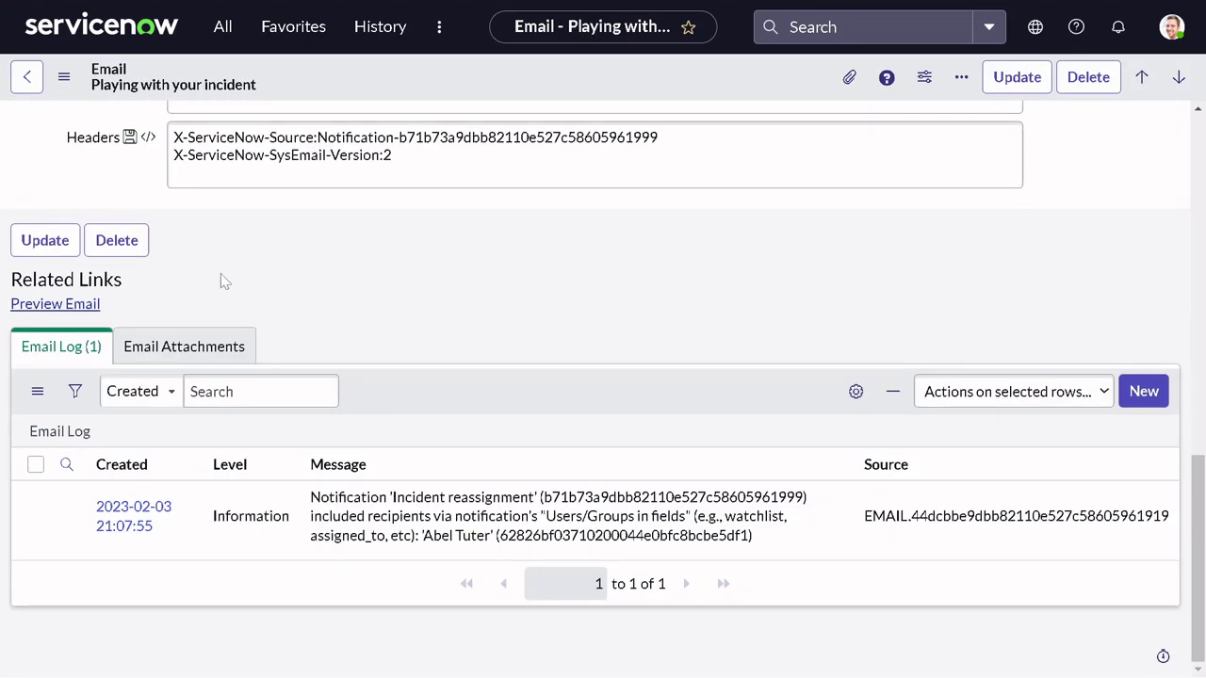
click(69, 305)
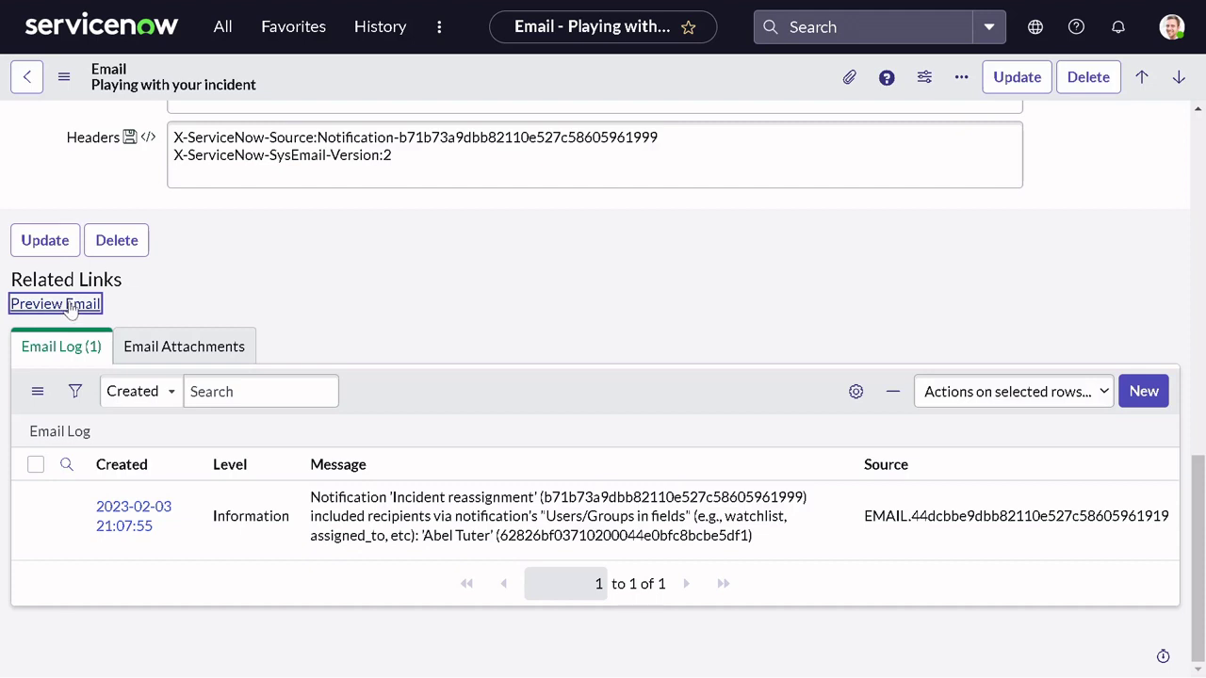